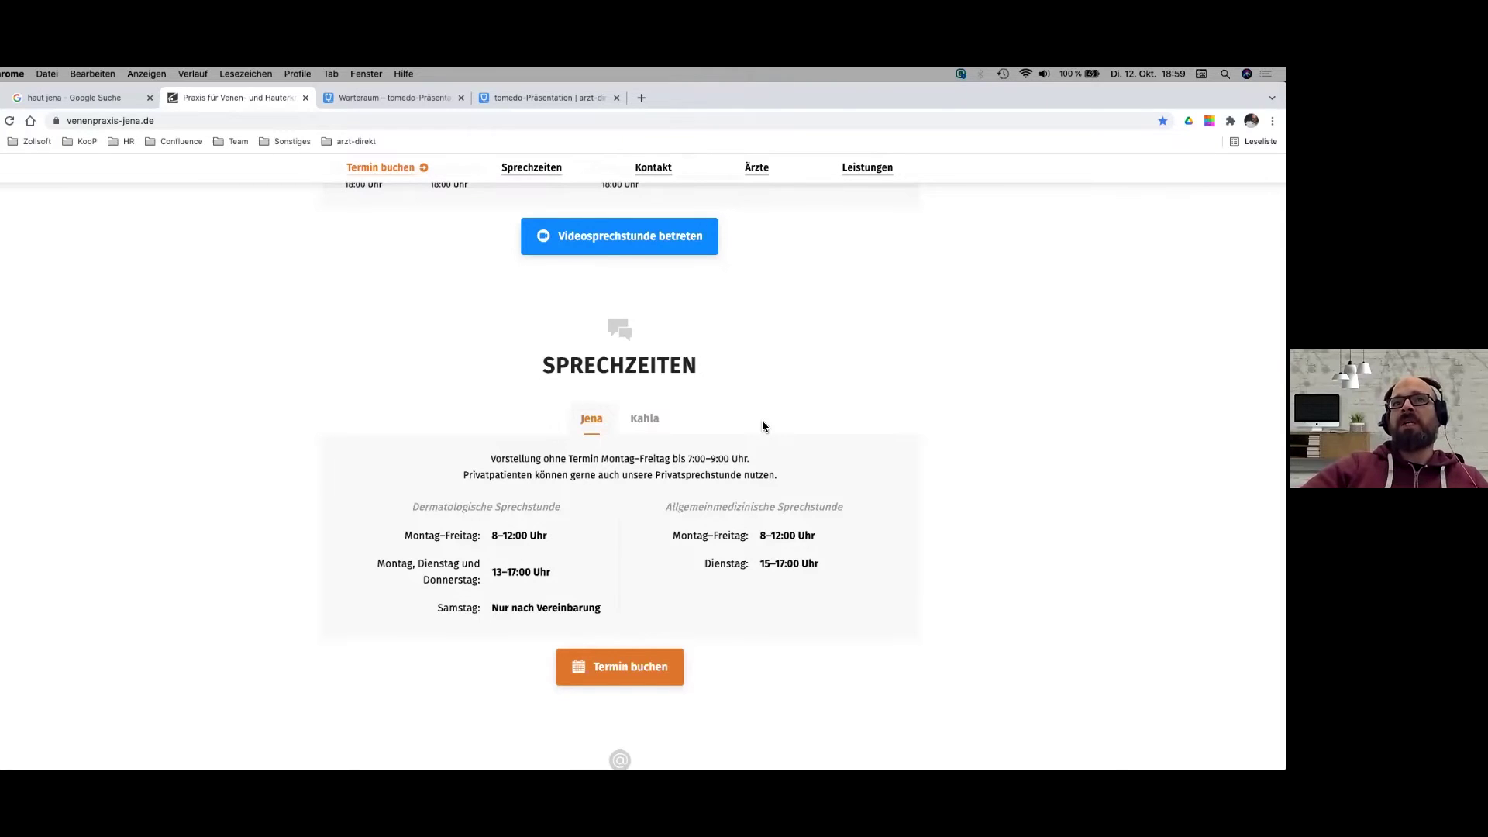
Review the Sprechzeiten and Videosprechstunde sections on the practice website
scroll(763, 426, down, 1)
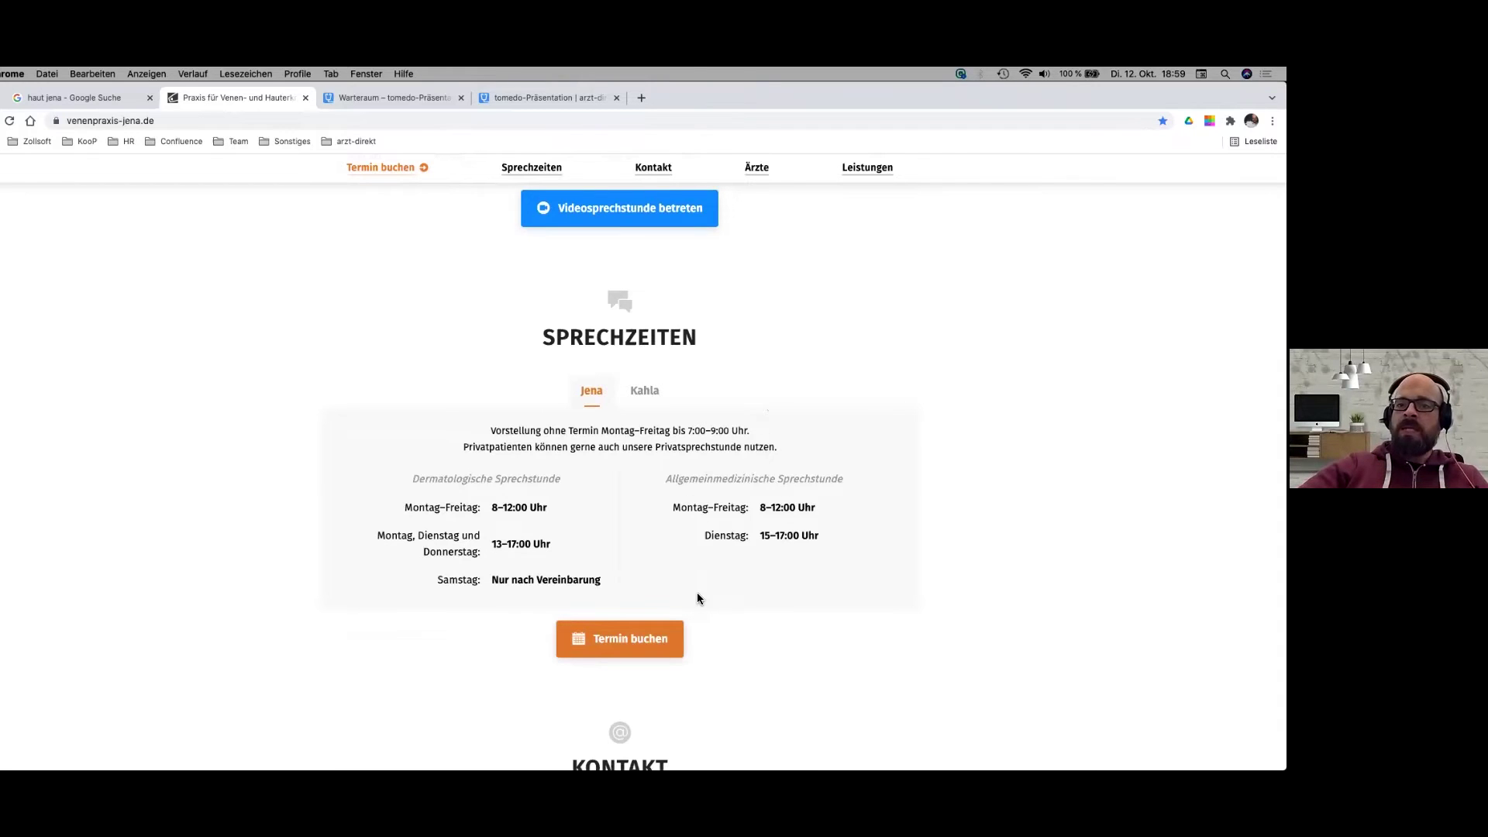
scroll(696, 592, up, 5)
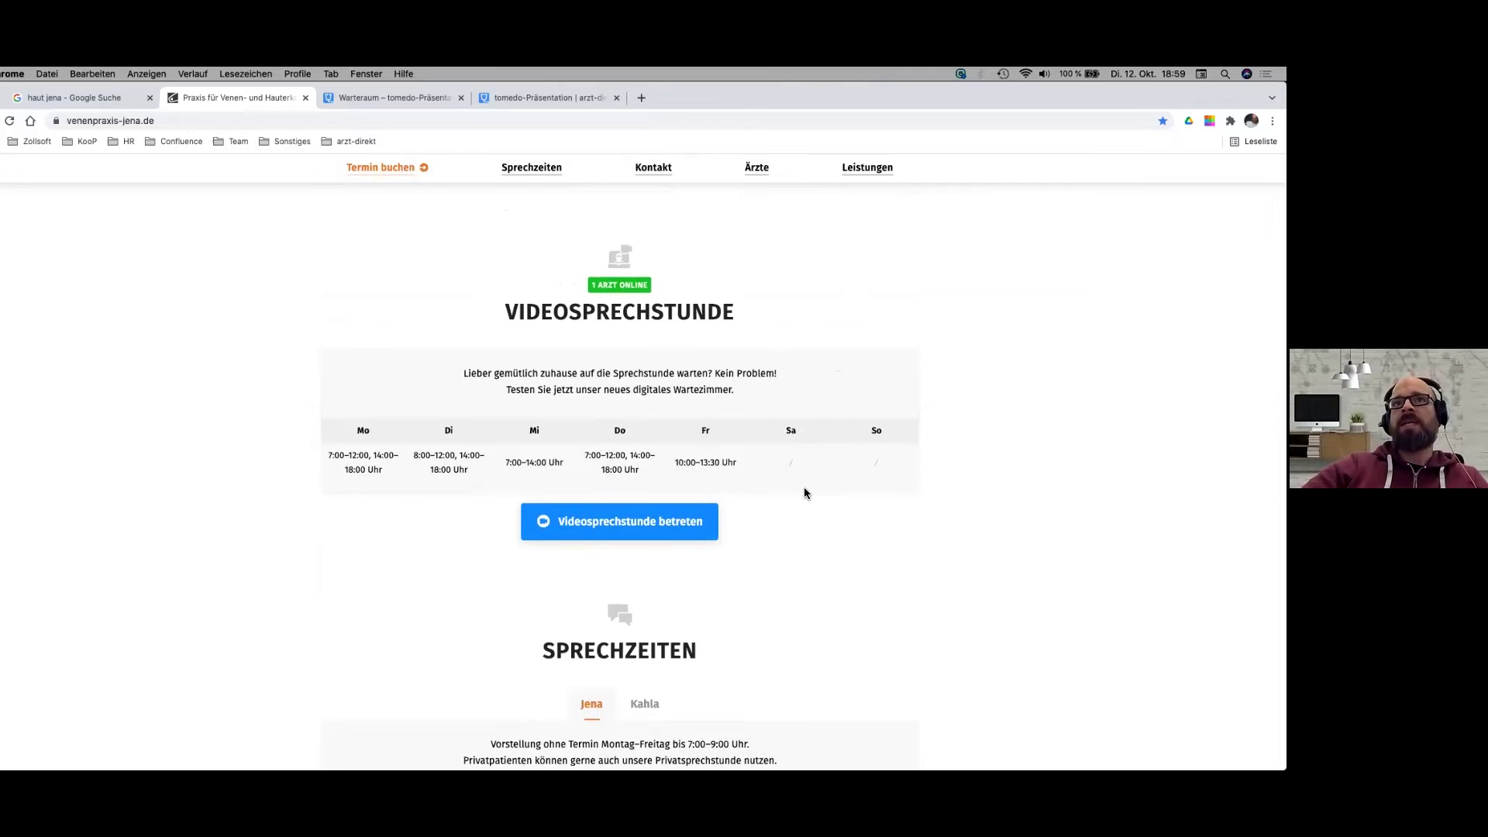
scroll(803, 494, up, 1)
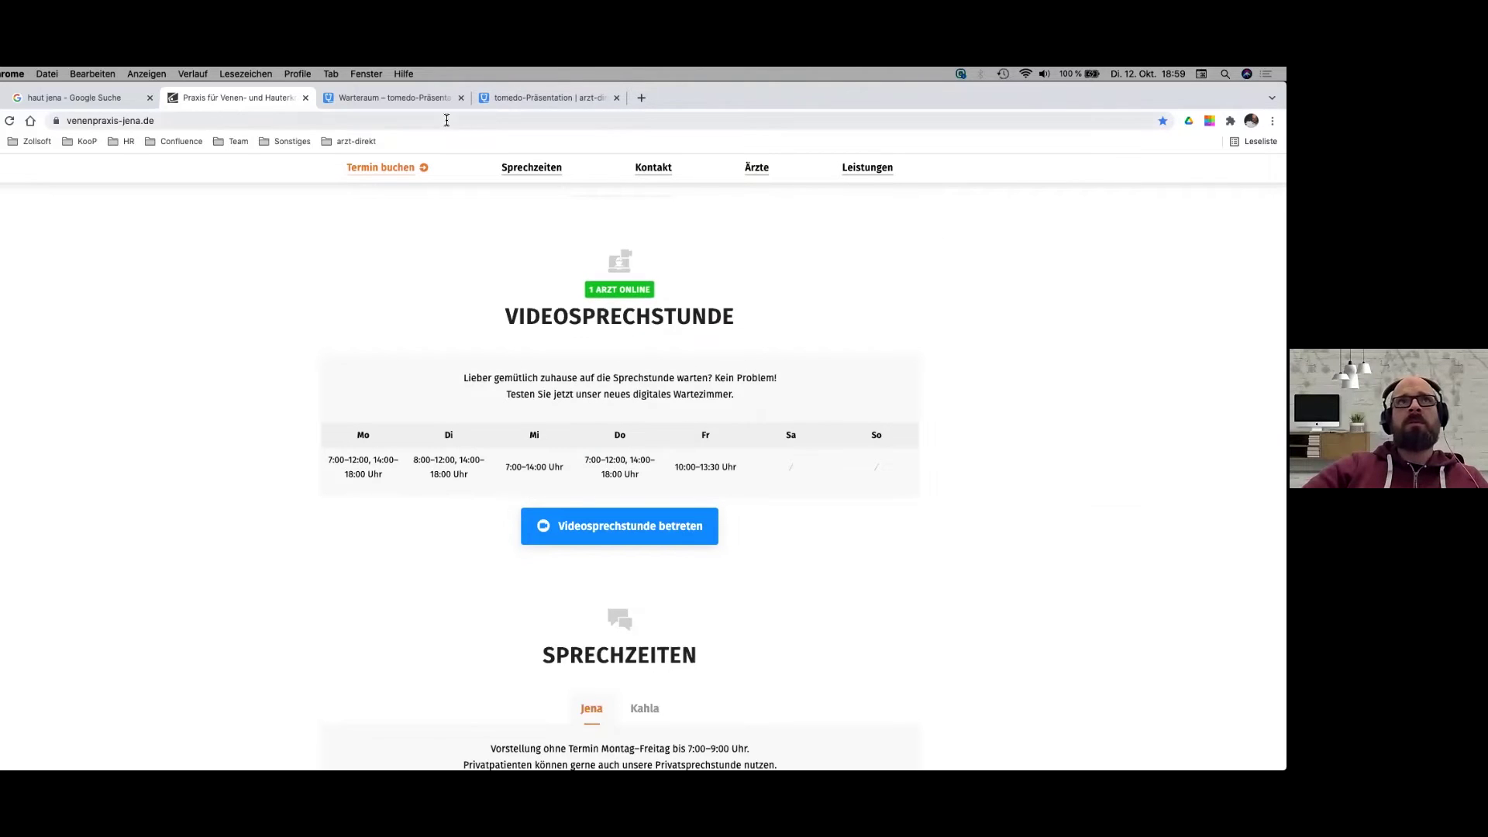
drag(965, 87, 965, 111)
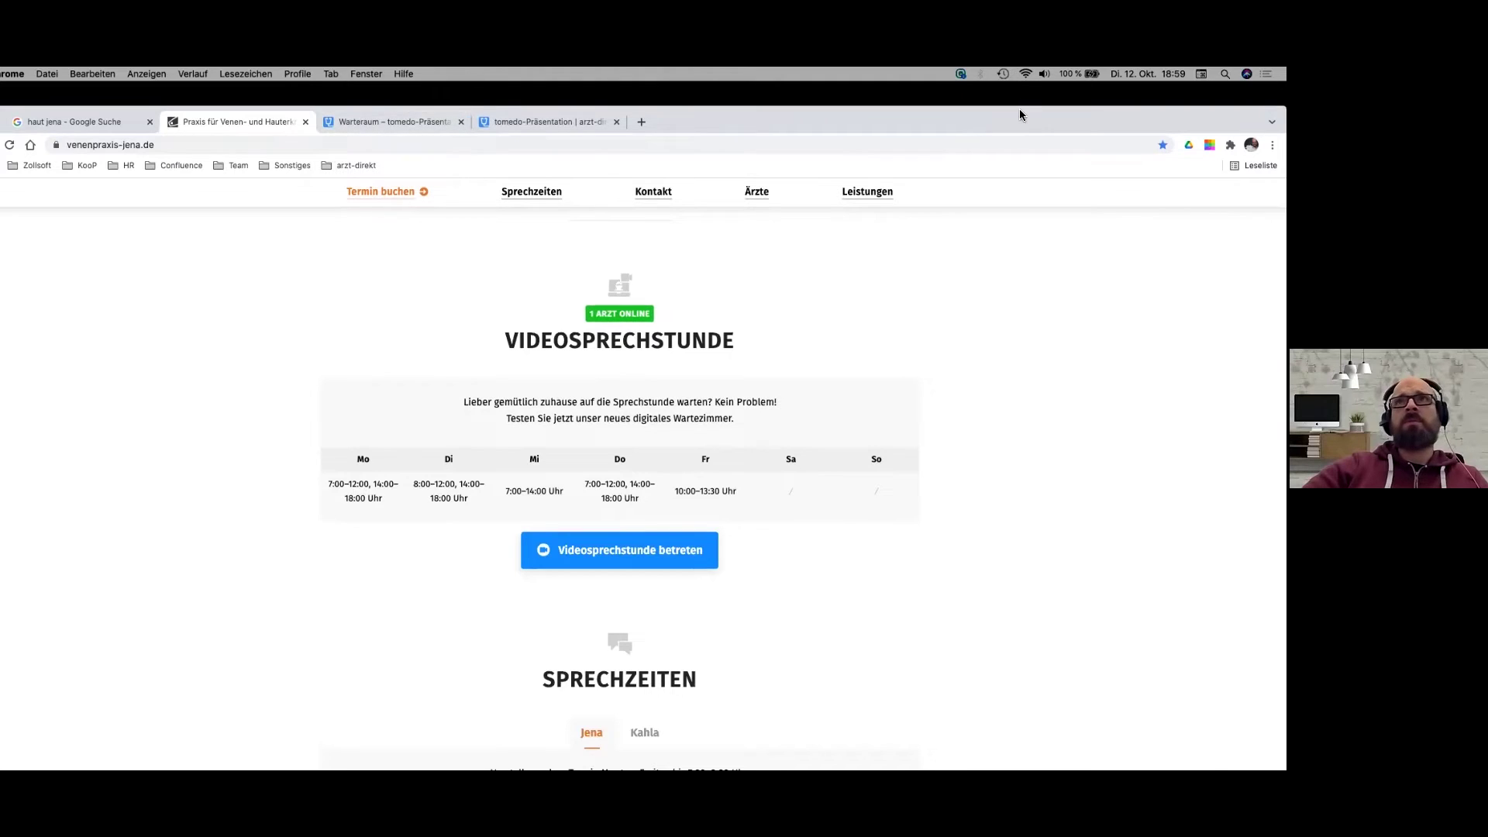
drag(1017, 115, 1018, 125)
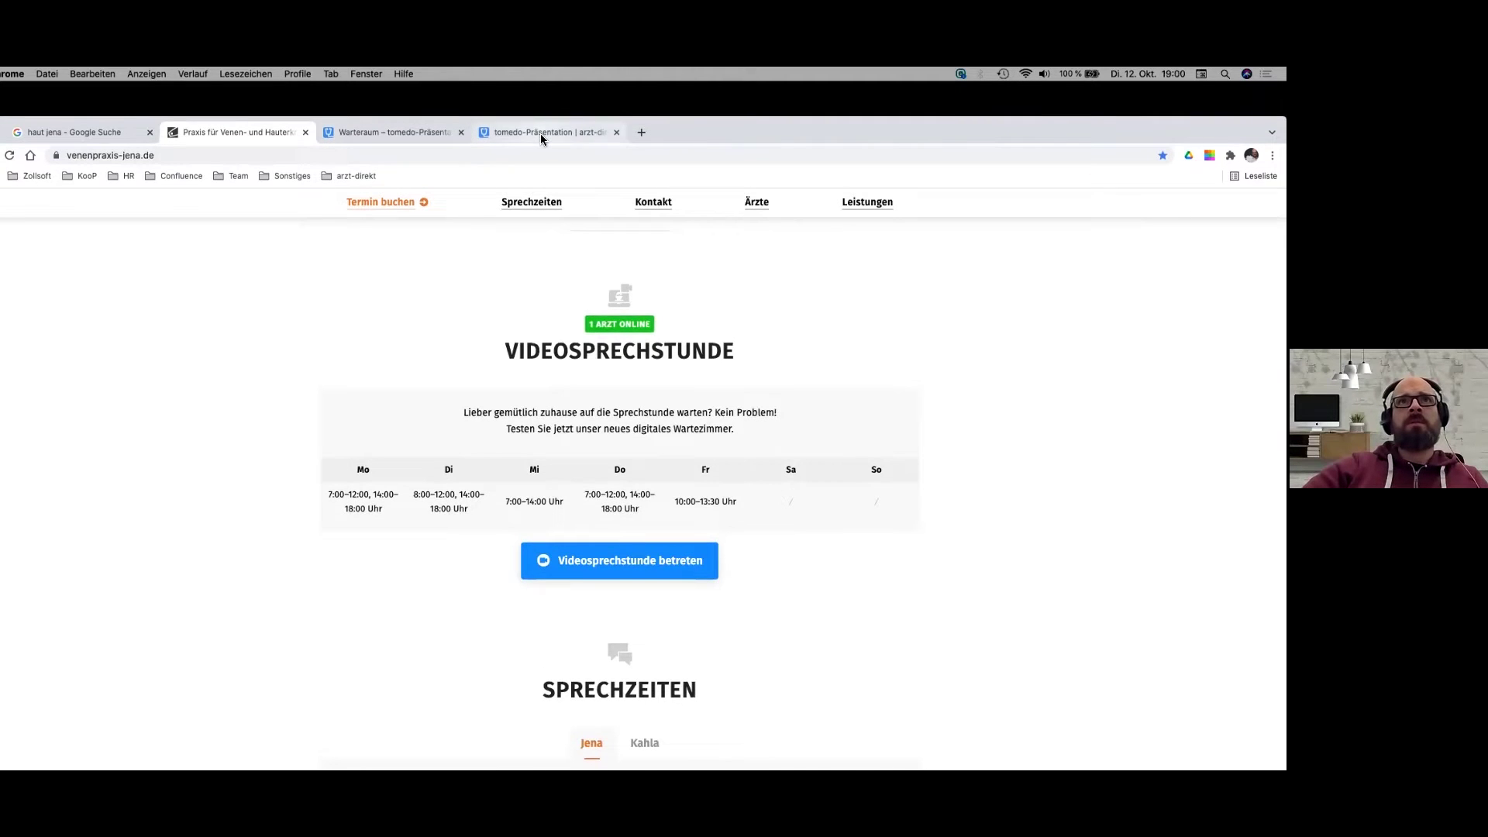
Switch to the tomedo-Präsentation form, keep Halsschmerzen and Kopfschmerzen as complaints, and continue to the Persönliches page
click(541, 135)
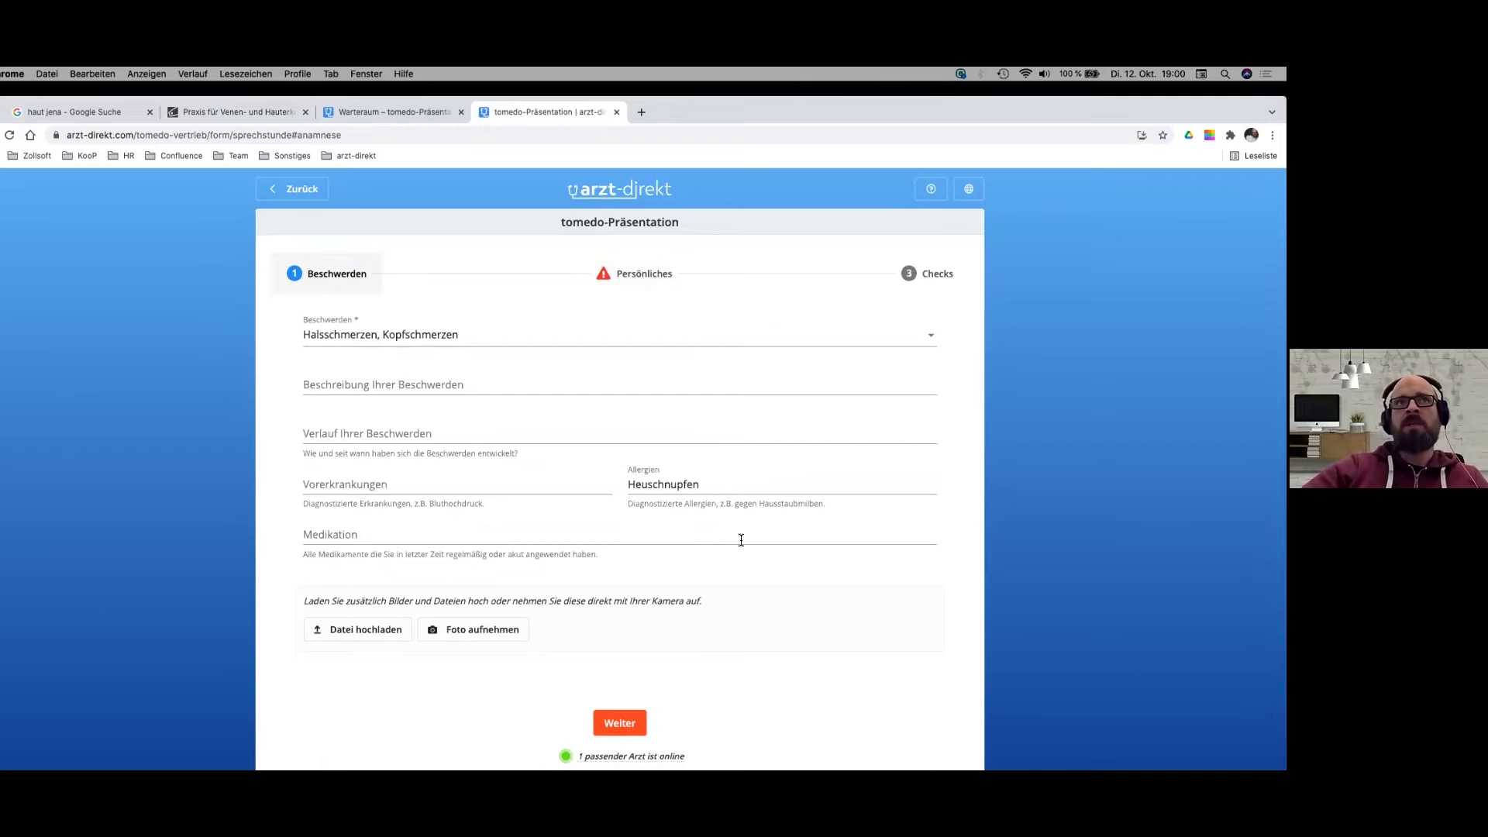
click(484, 337)
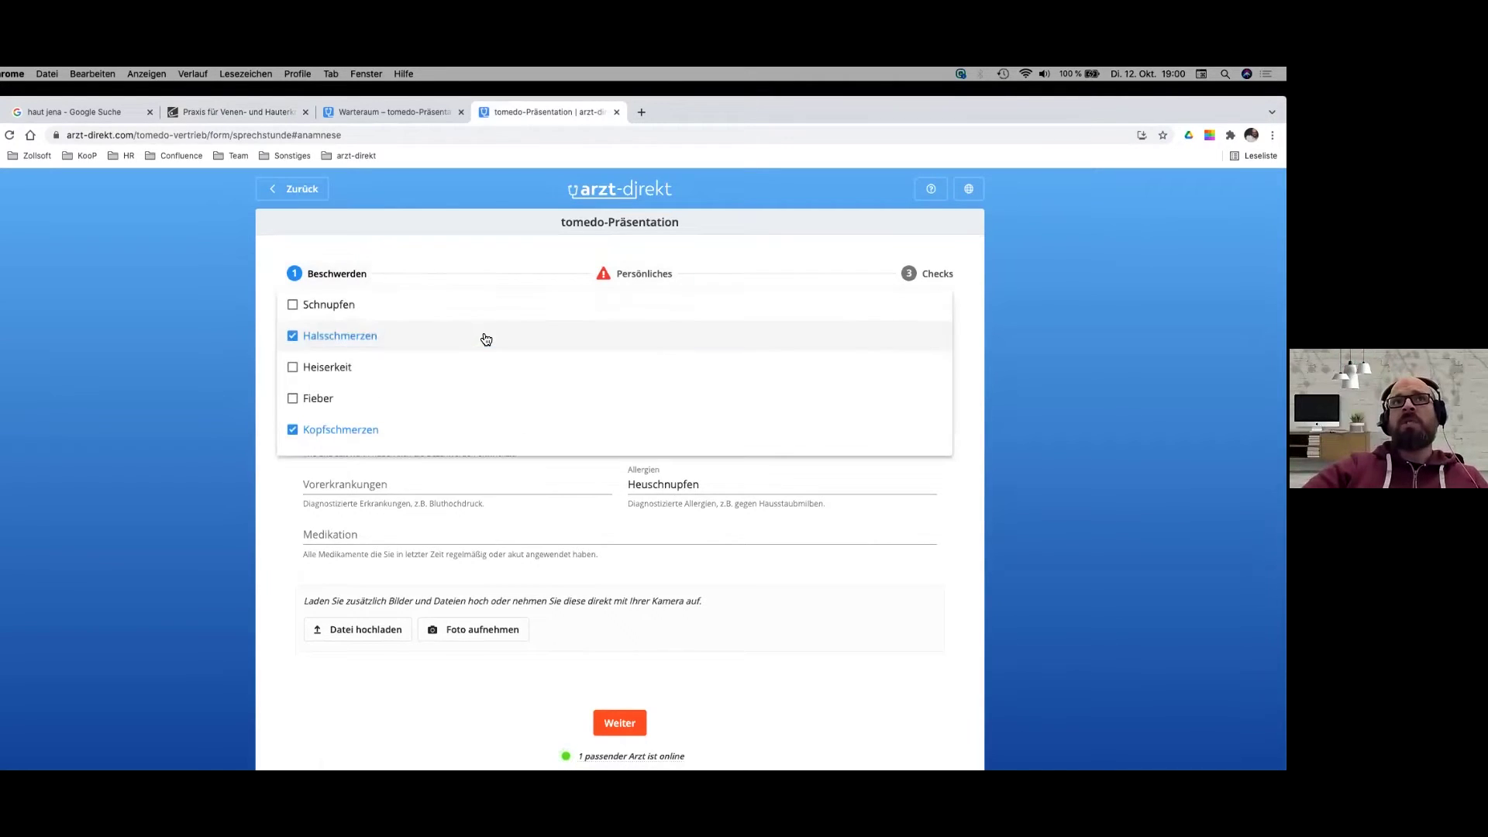
click(972, 444)
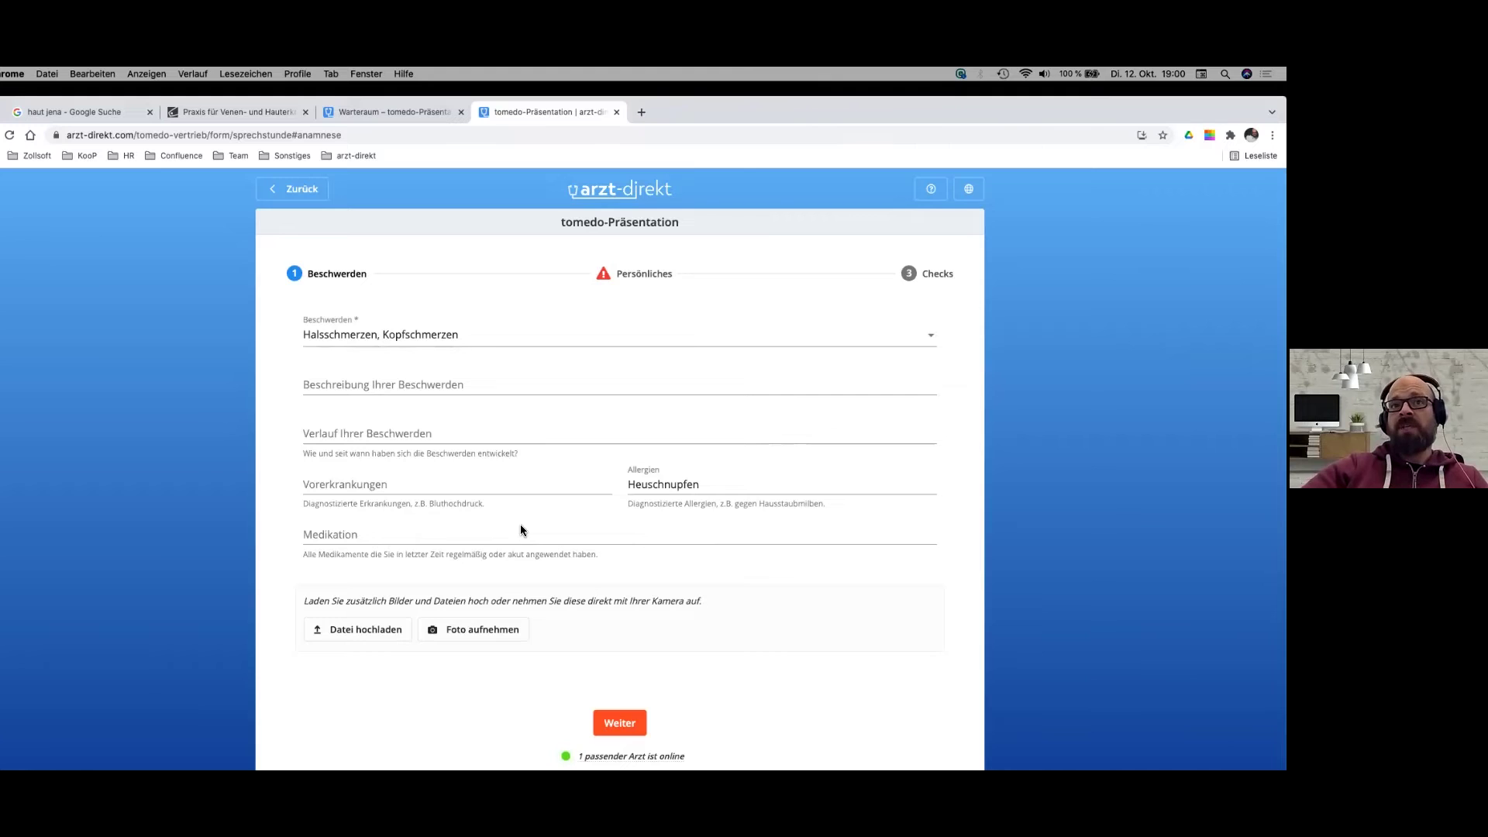
click(629, 728)
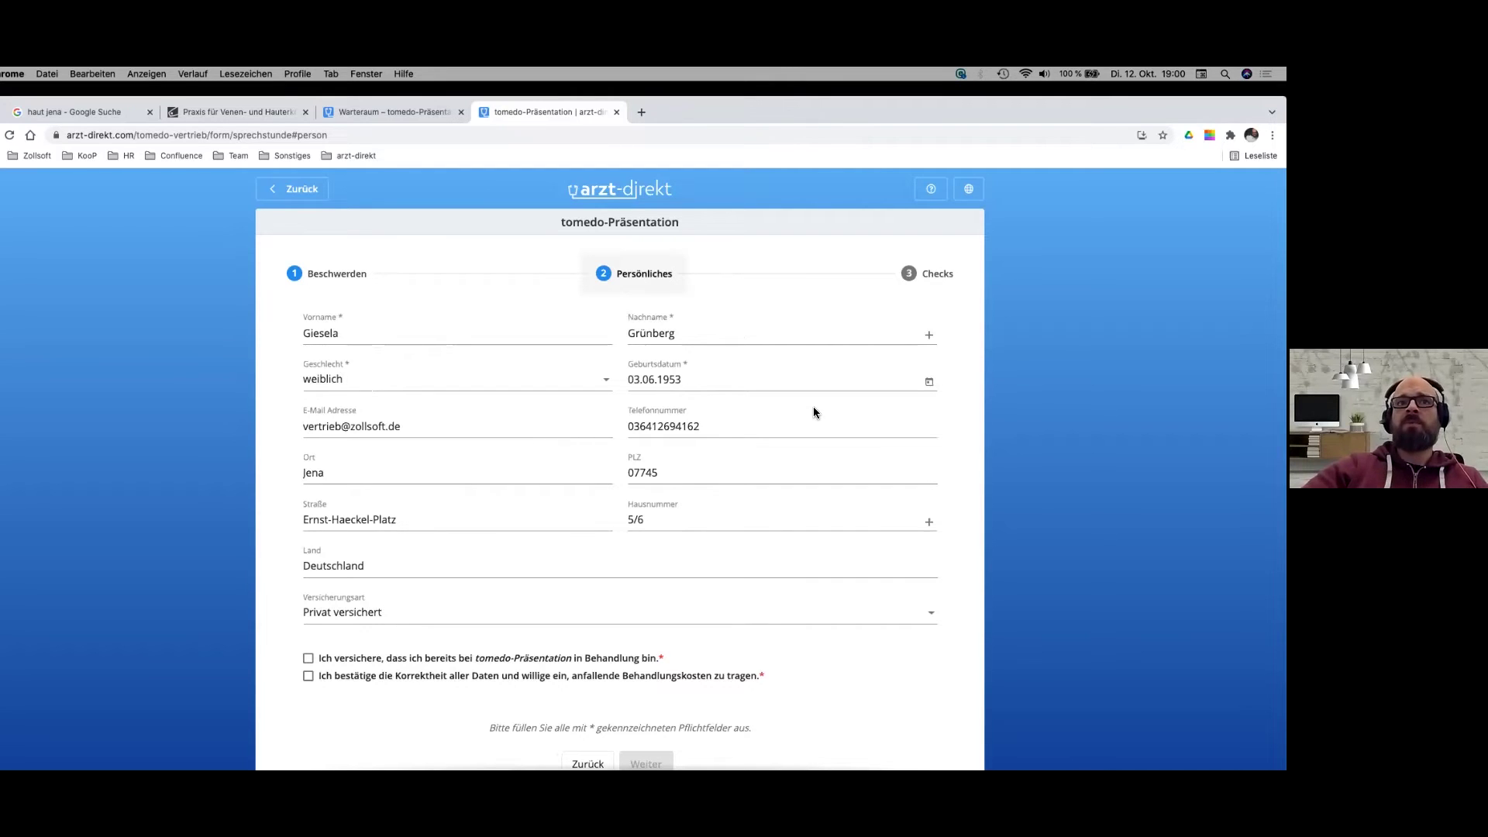
Confirm the existing treatment and the data correctness with cost consent, and continue to the Checks page
click(309, 660)
click(308, 675)
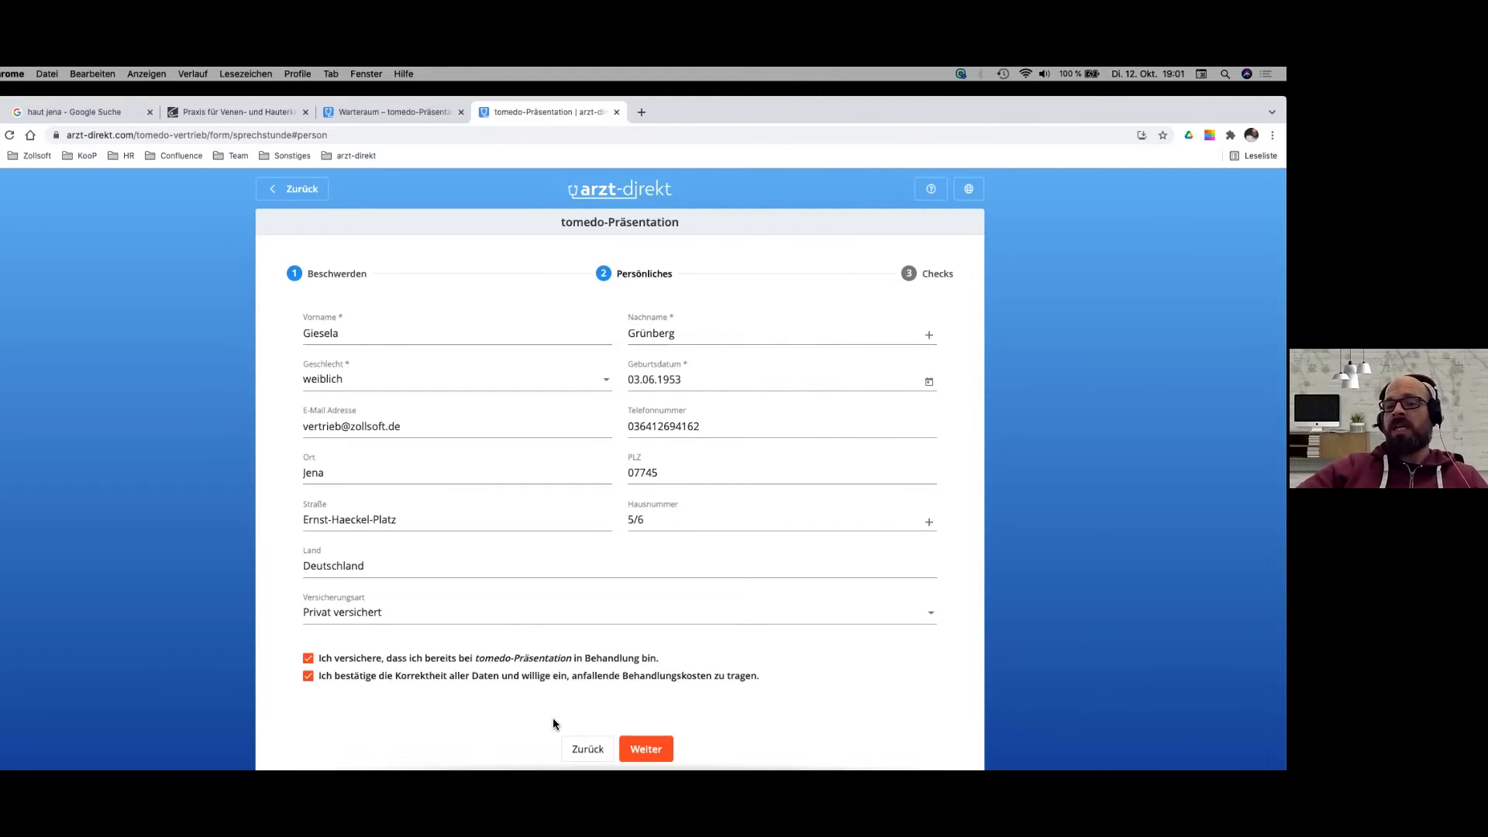
click(661, 751)
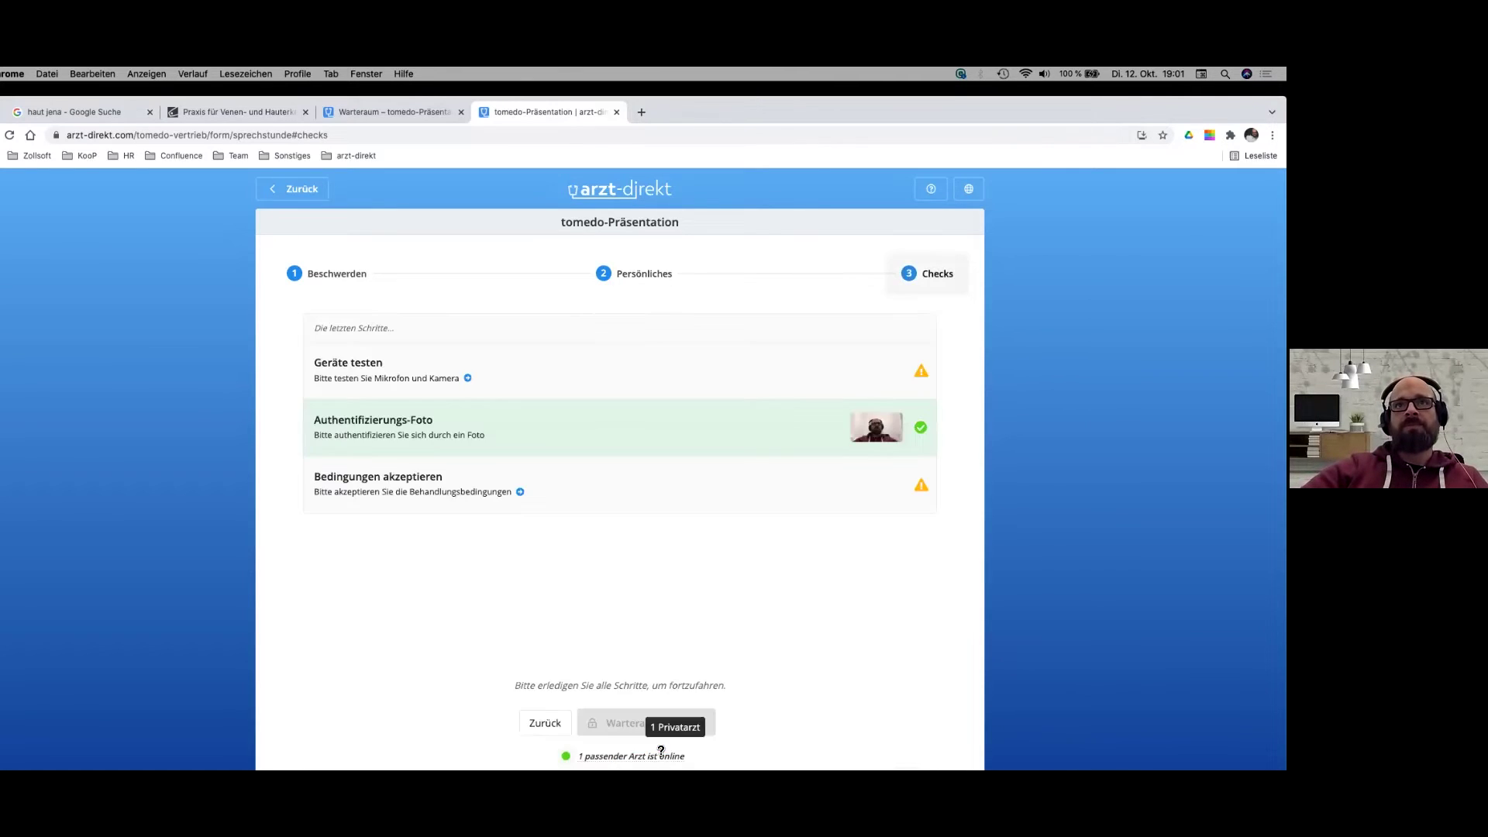
Start the device tests and complete the audio playback test by confirming the music is audible
click(576, 377)
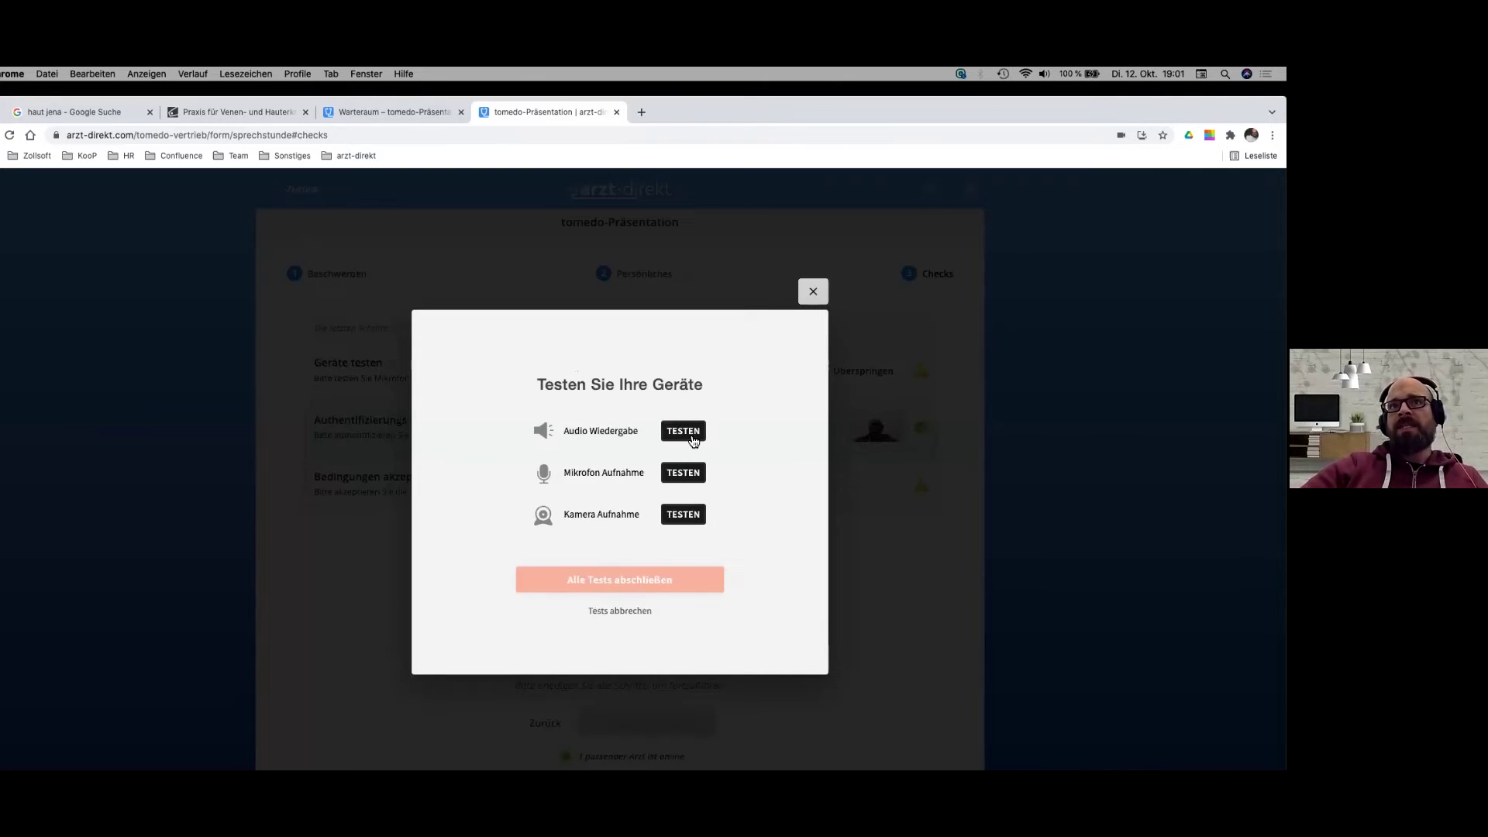
click(692, 431)
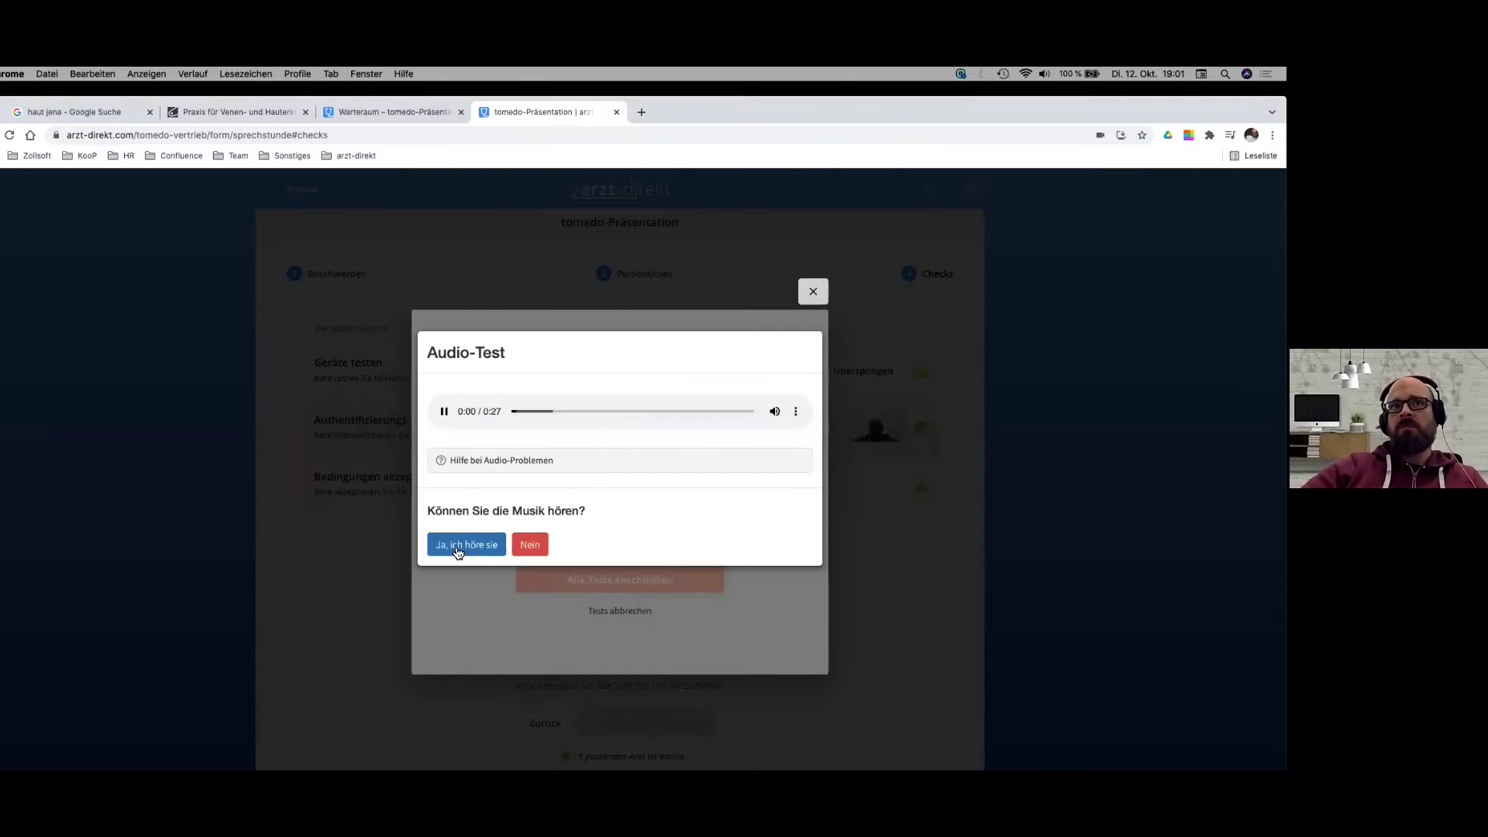
key(Return)
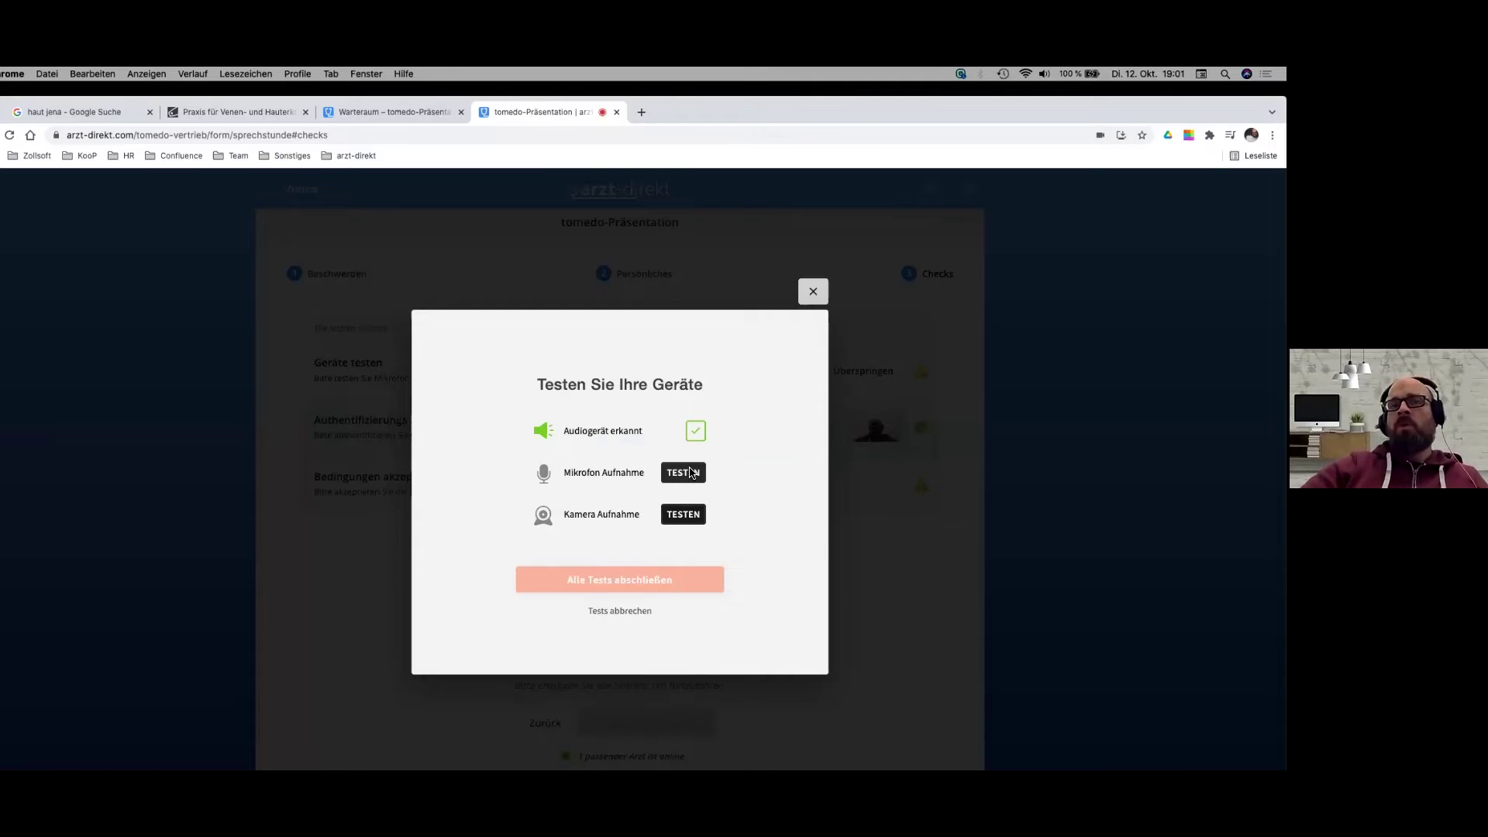
Complete the microphone test by making a short recording and confirming that it is audible
click(693, 471)
click(475, 451)
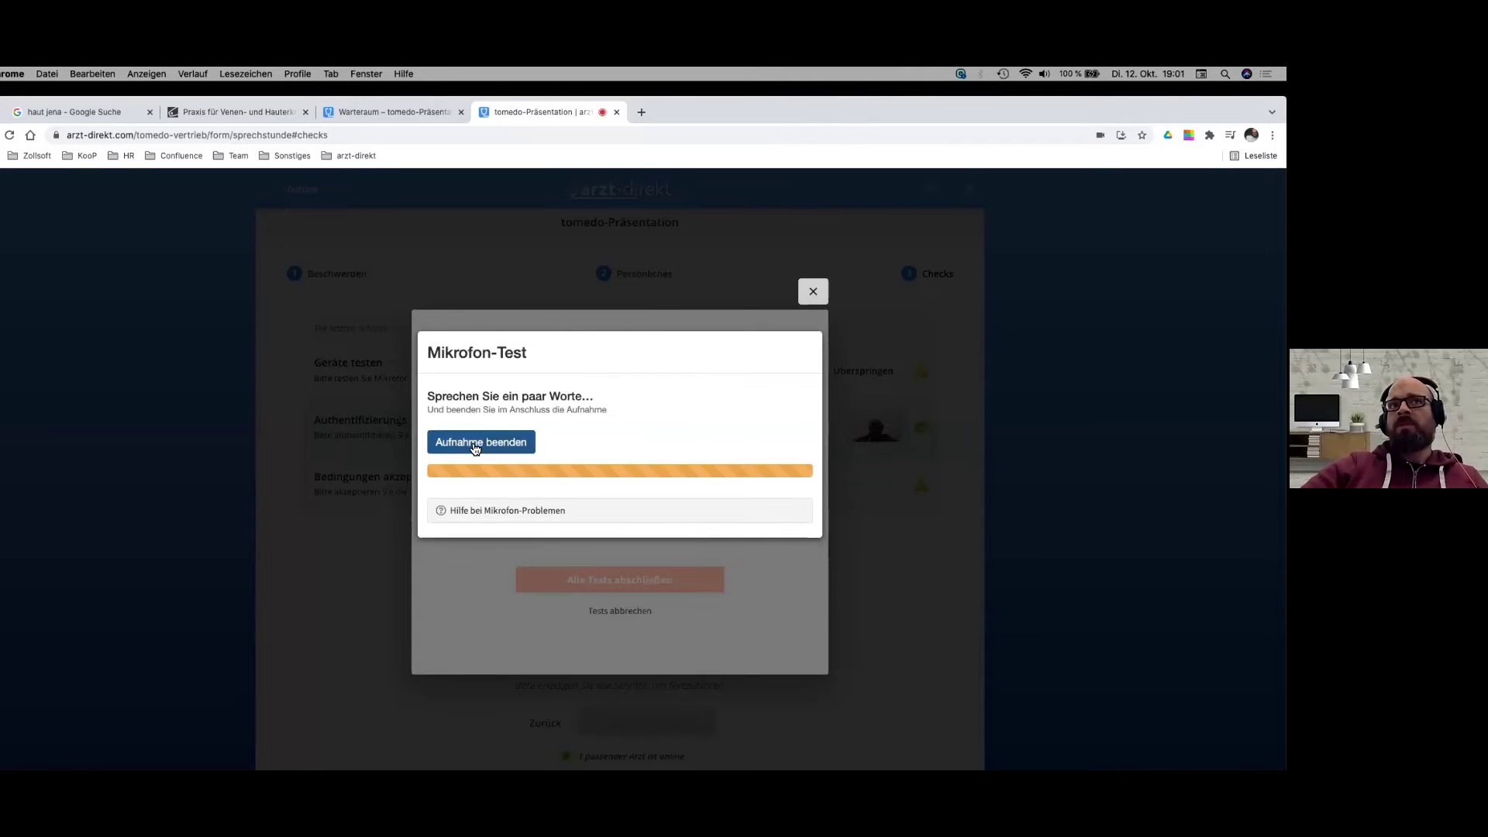
click(475, 445)
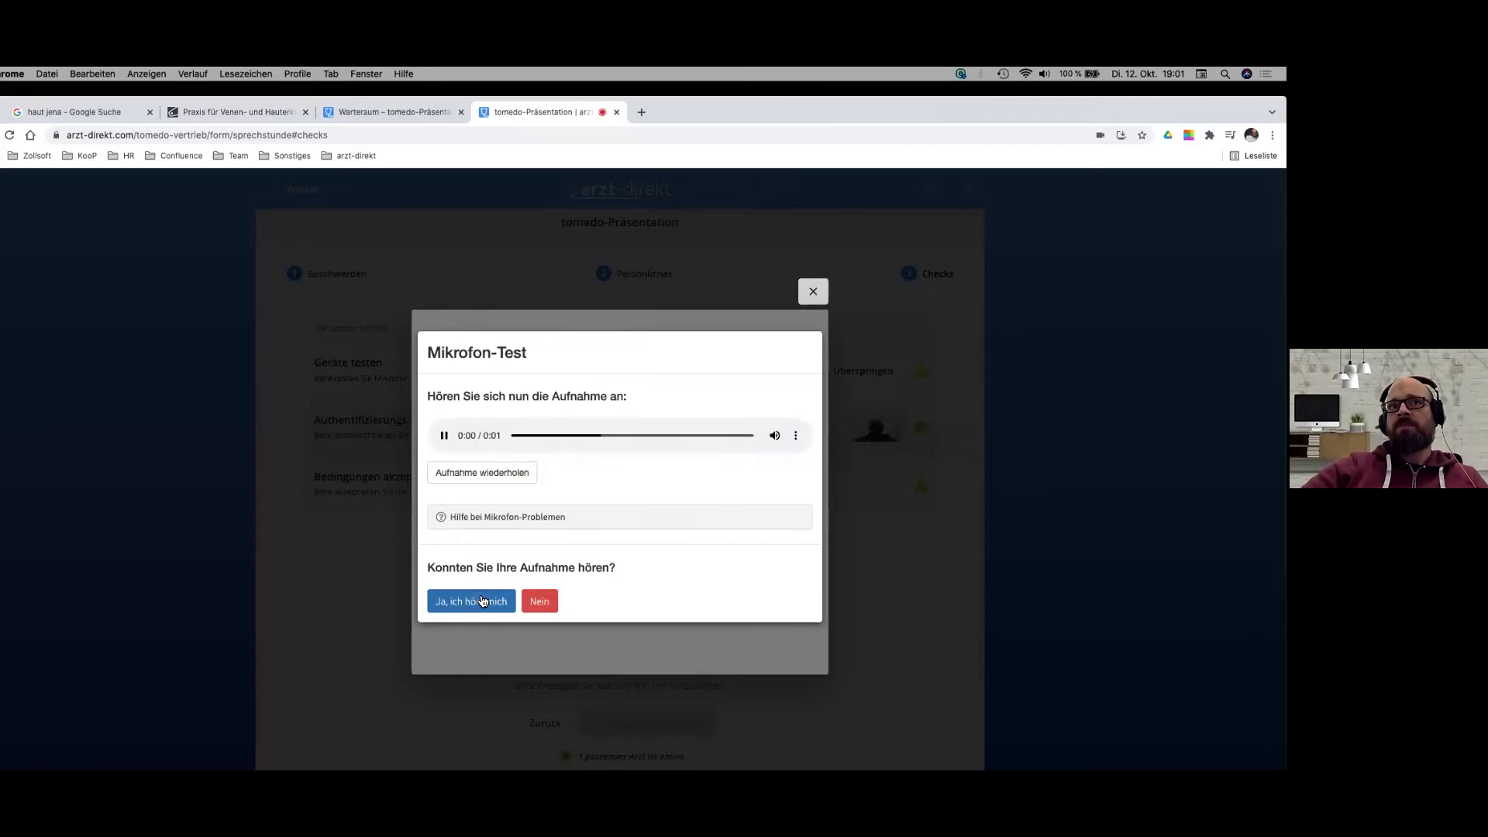
click(478, 601)
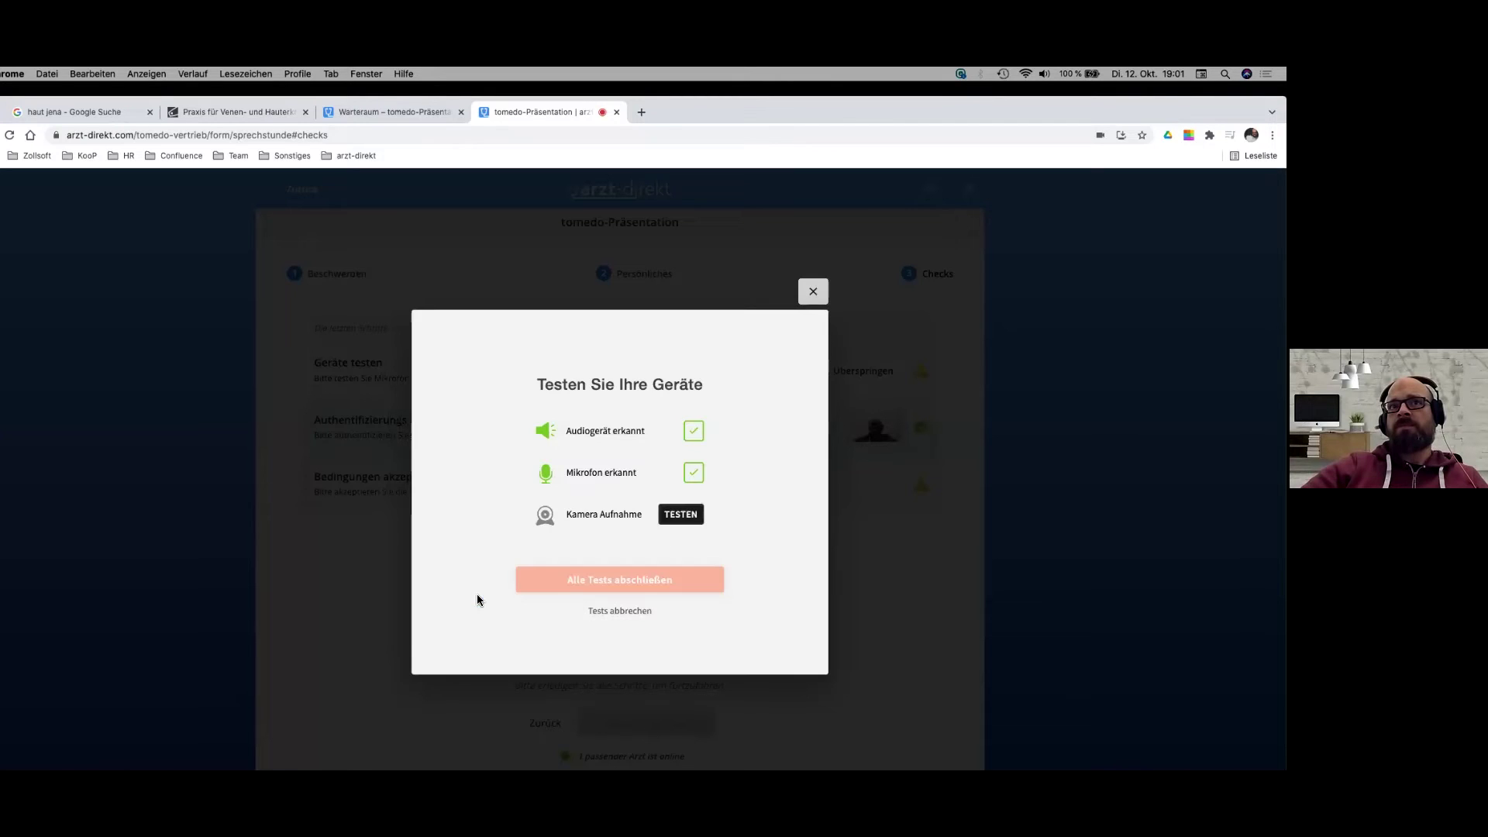
Complete the camera test by confirming the picture is visible, and finish all device tests
click(692, 516)
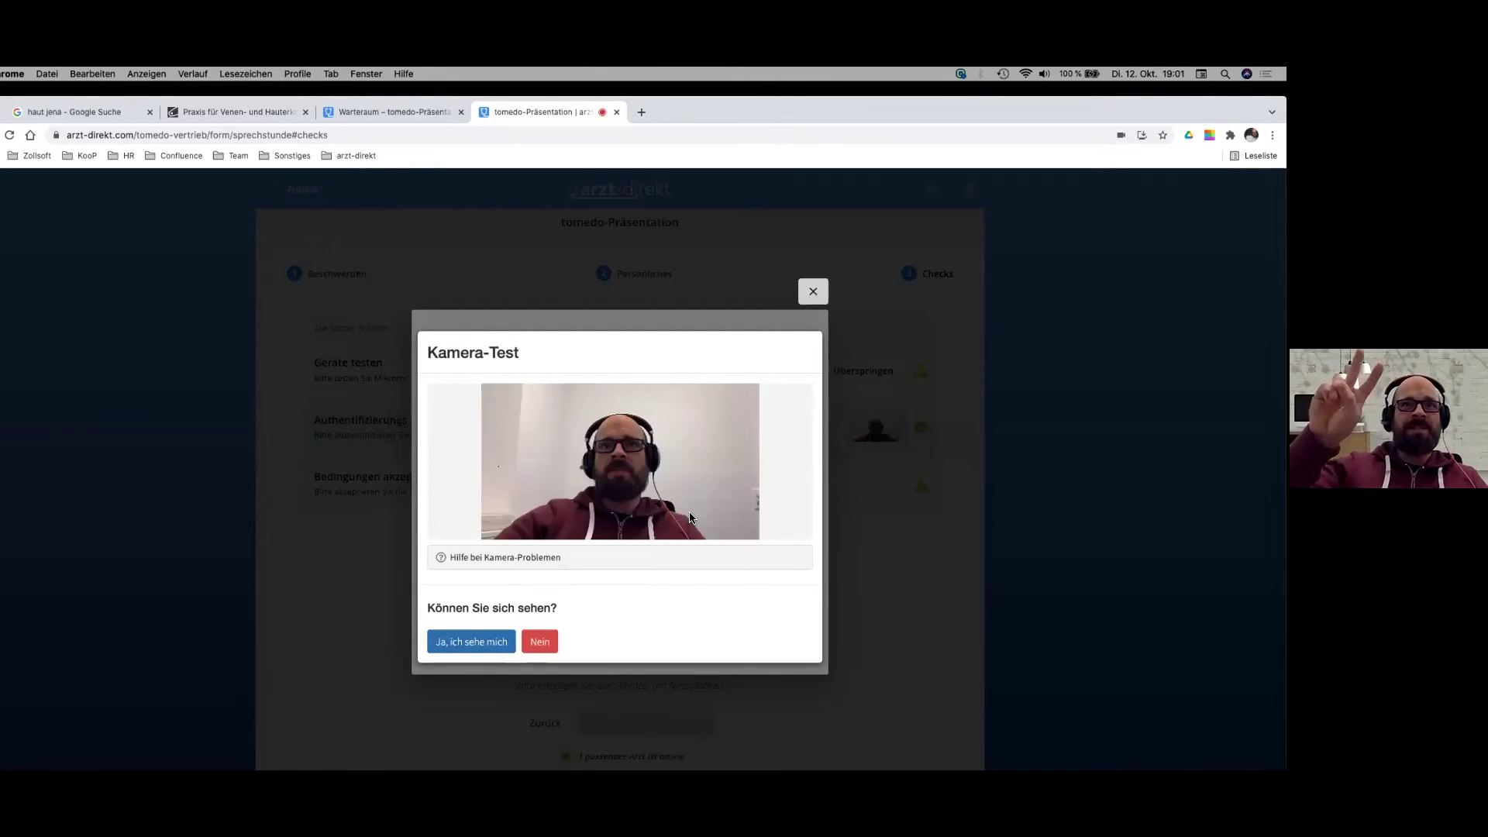
click(469, 647)
click(586, 595)
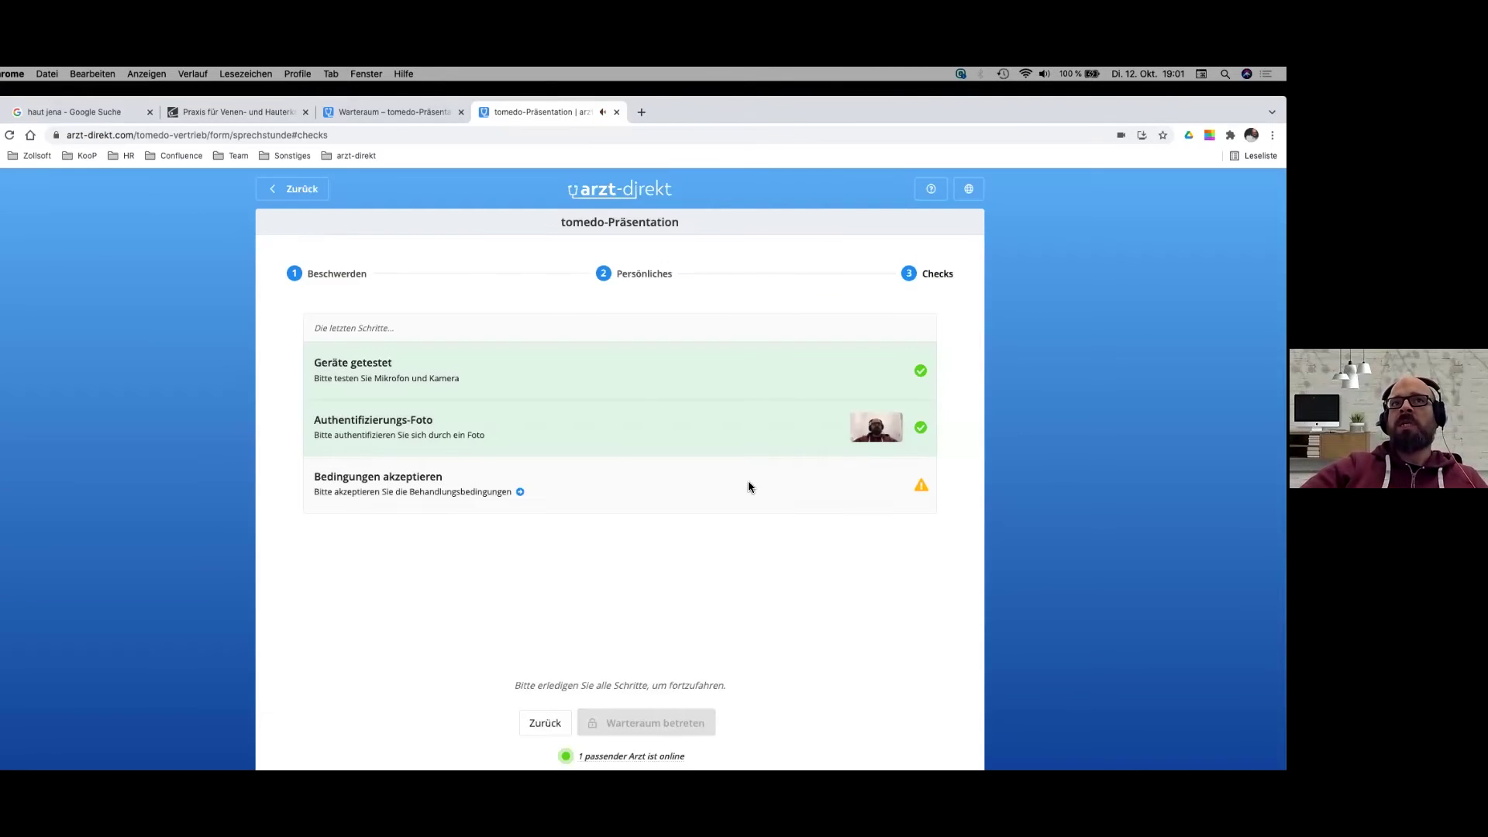
Accept the treatment conditions, including the Allgemeine Geschäftsbedingungen, and enter the Warteraum
click(747, 480)
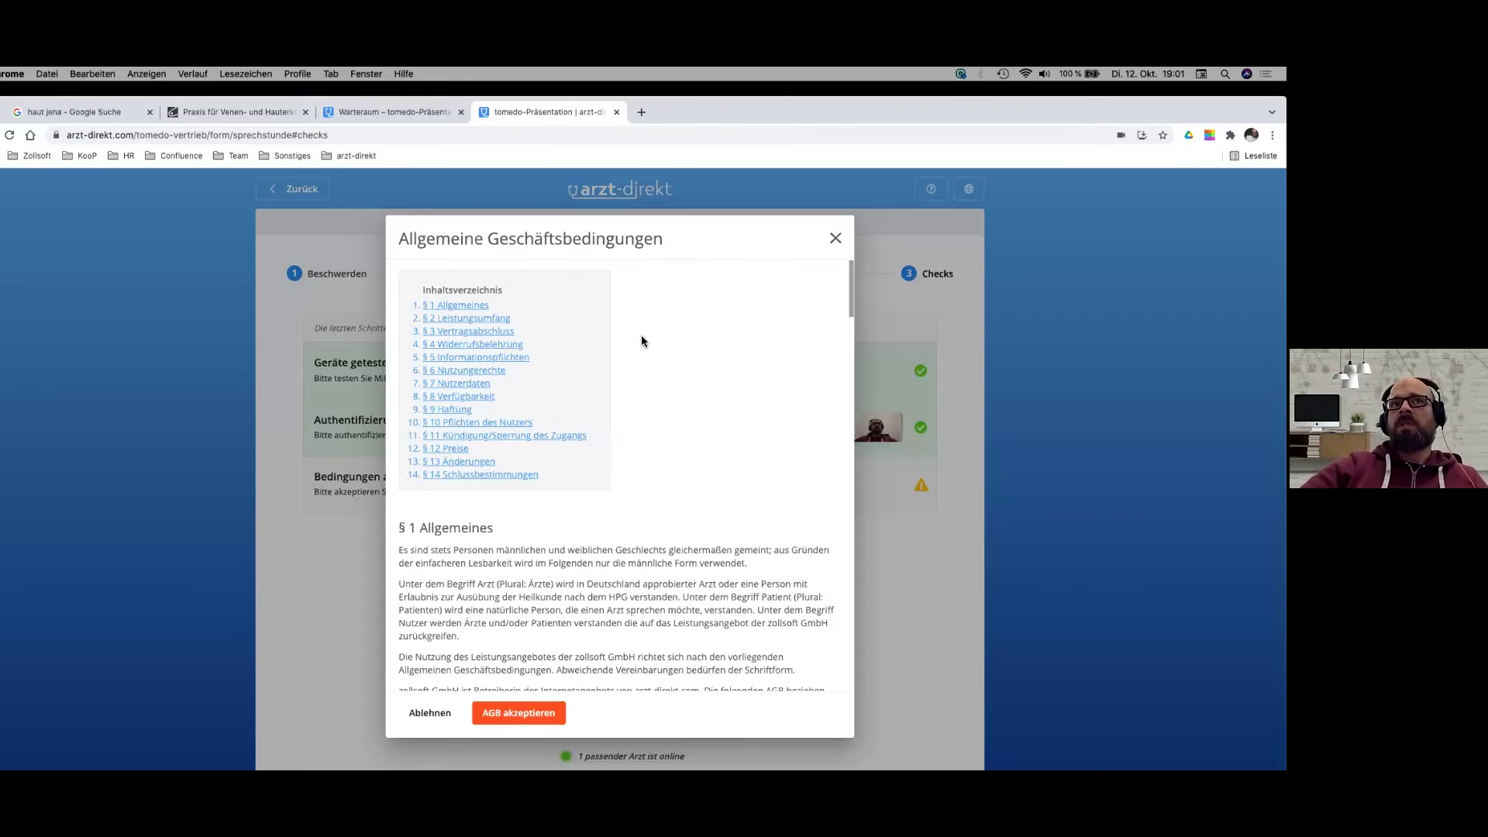
scroll(641, 338, down, 15)
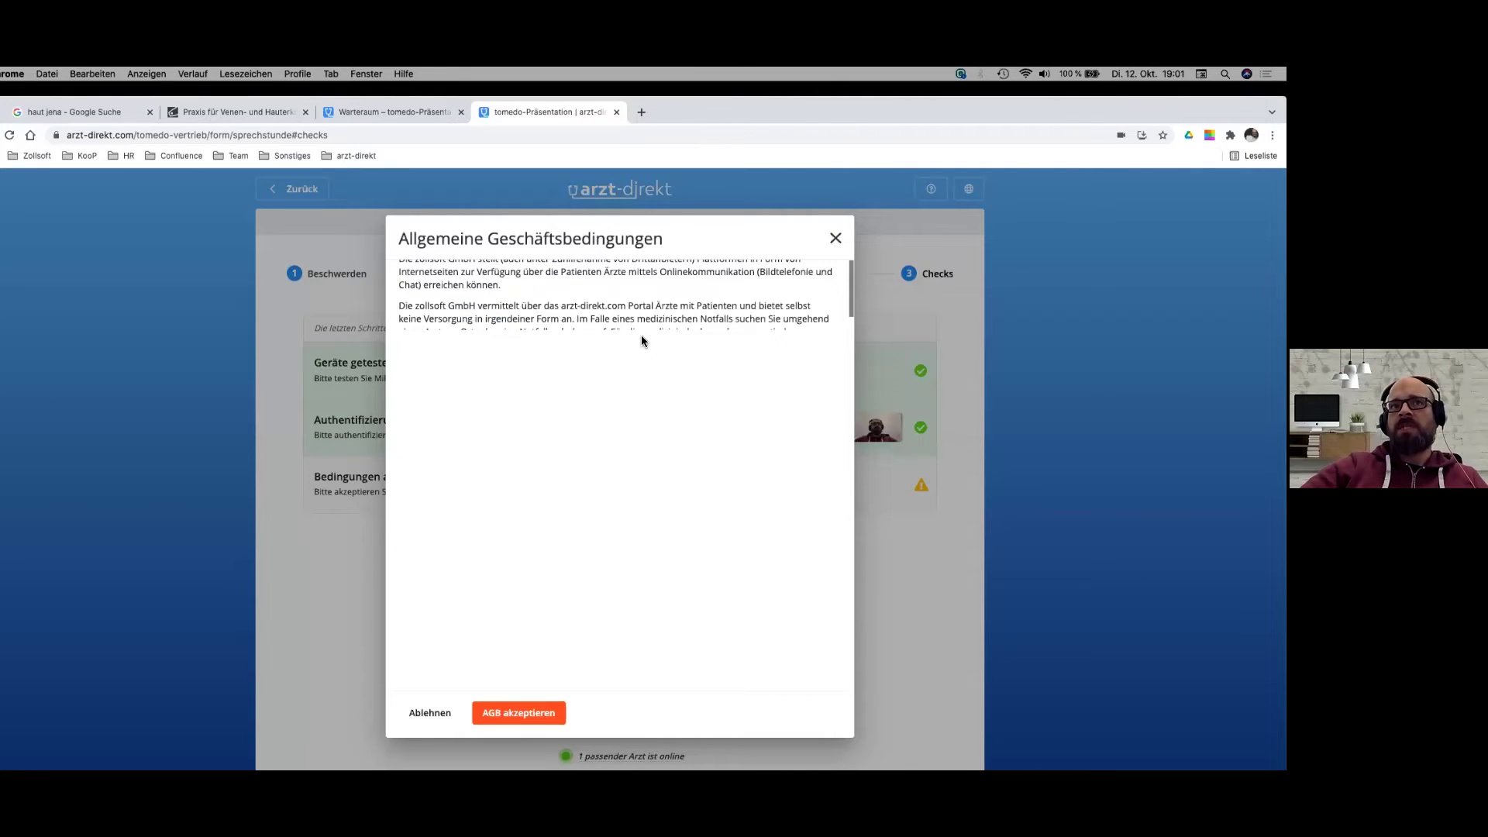
click(521, 715)
click(707, 699)
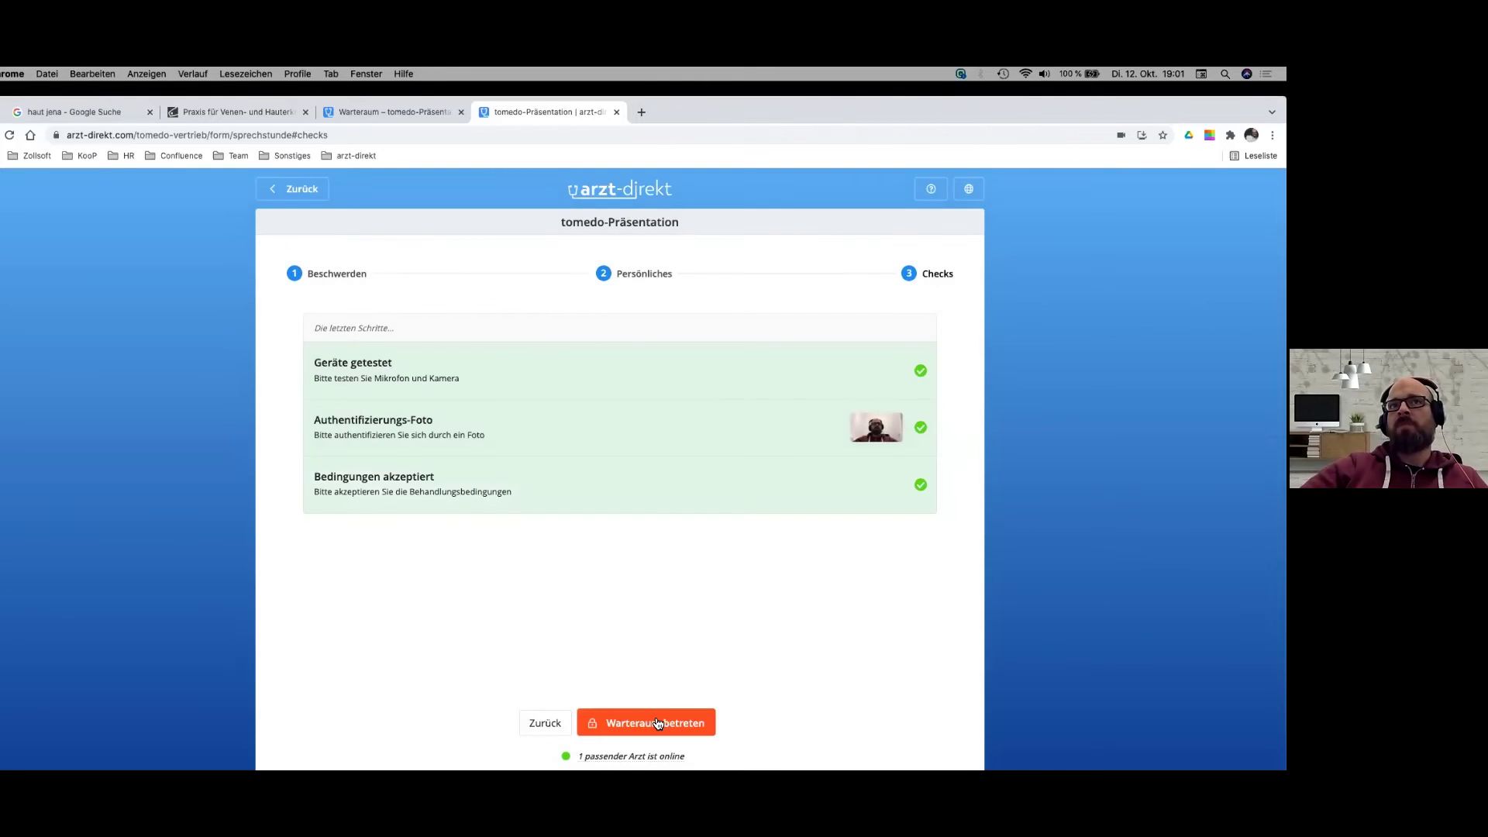
click(657, 723)
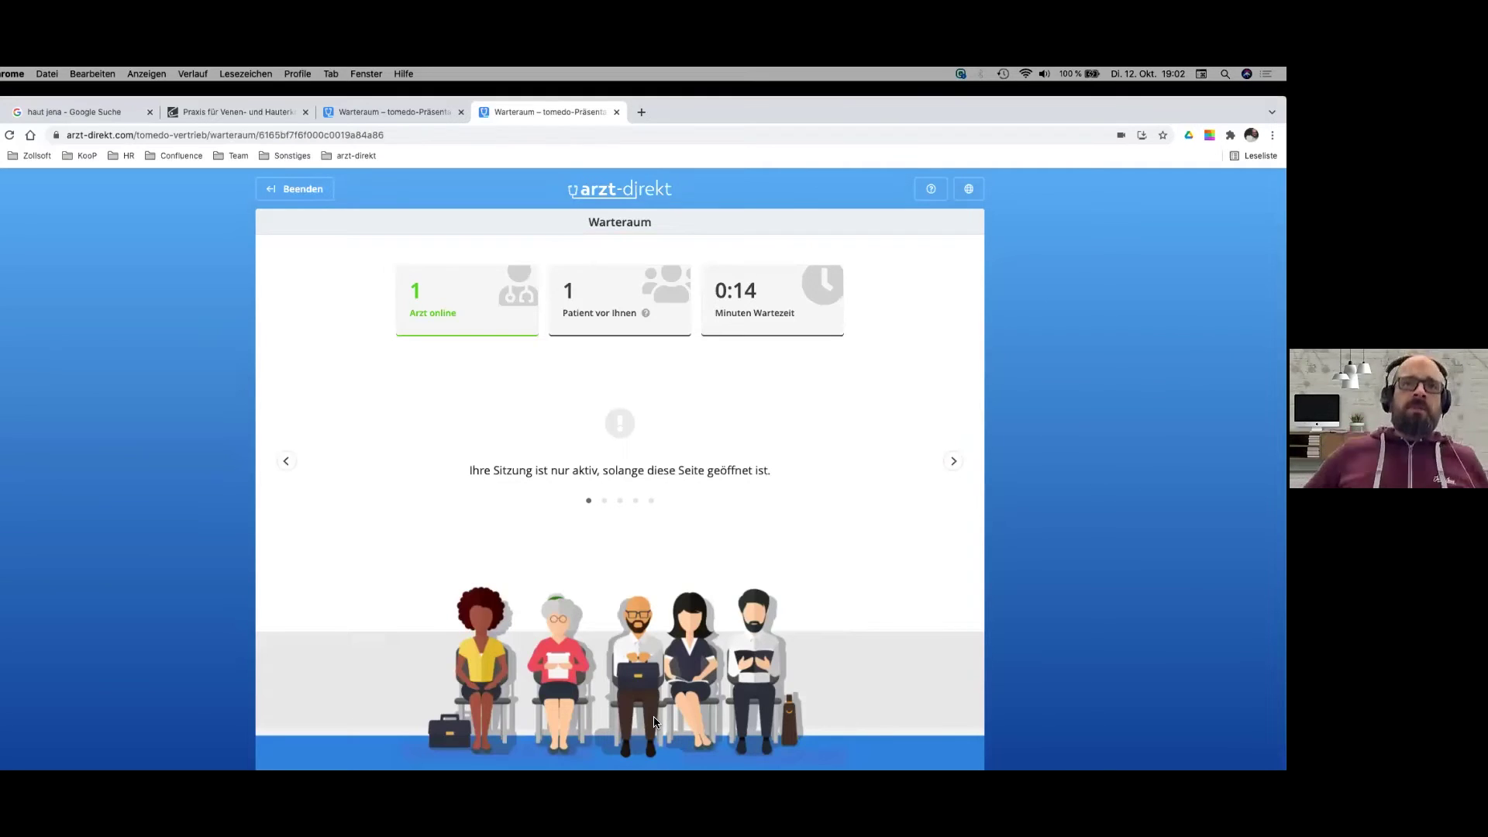
Examine the practice website's Videosprechstunde section and the patient's Warteraum page with its doctor, queue and waiting time information
click(221, 113)
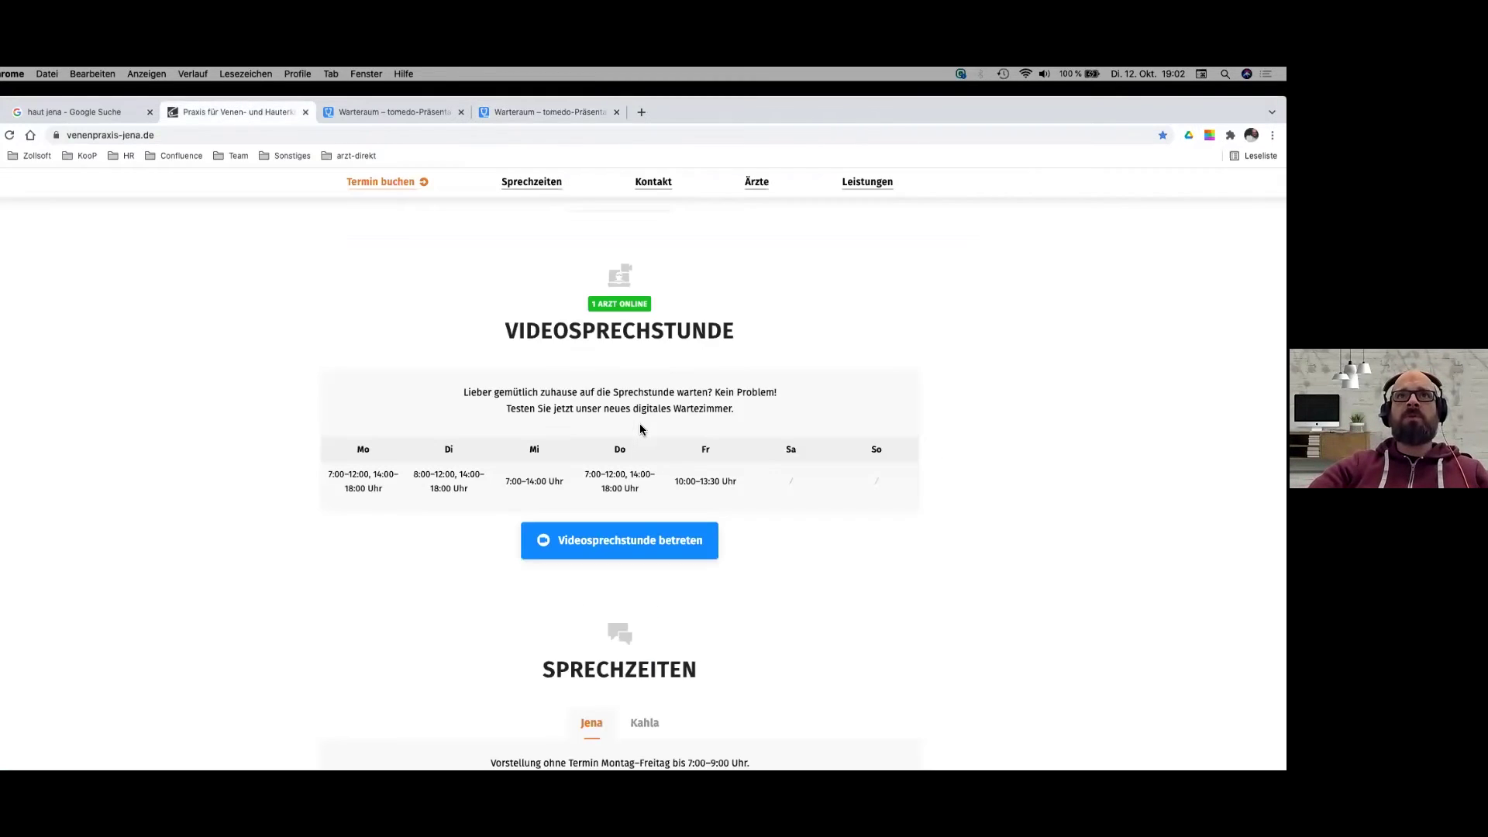
scroll(453, 240, up, 10)
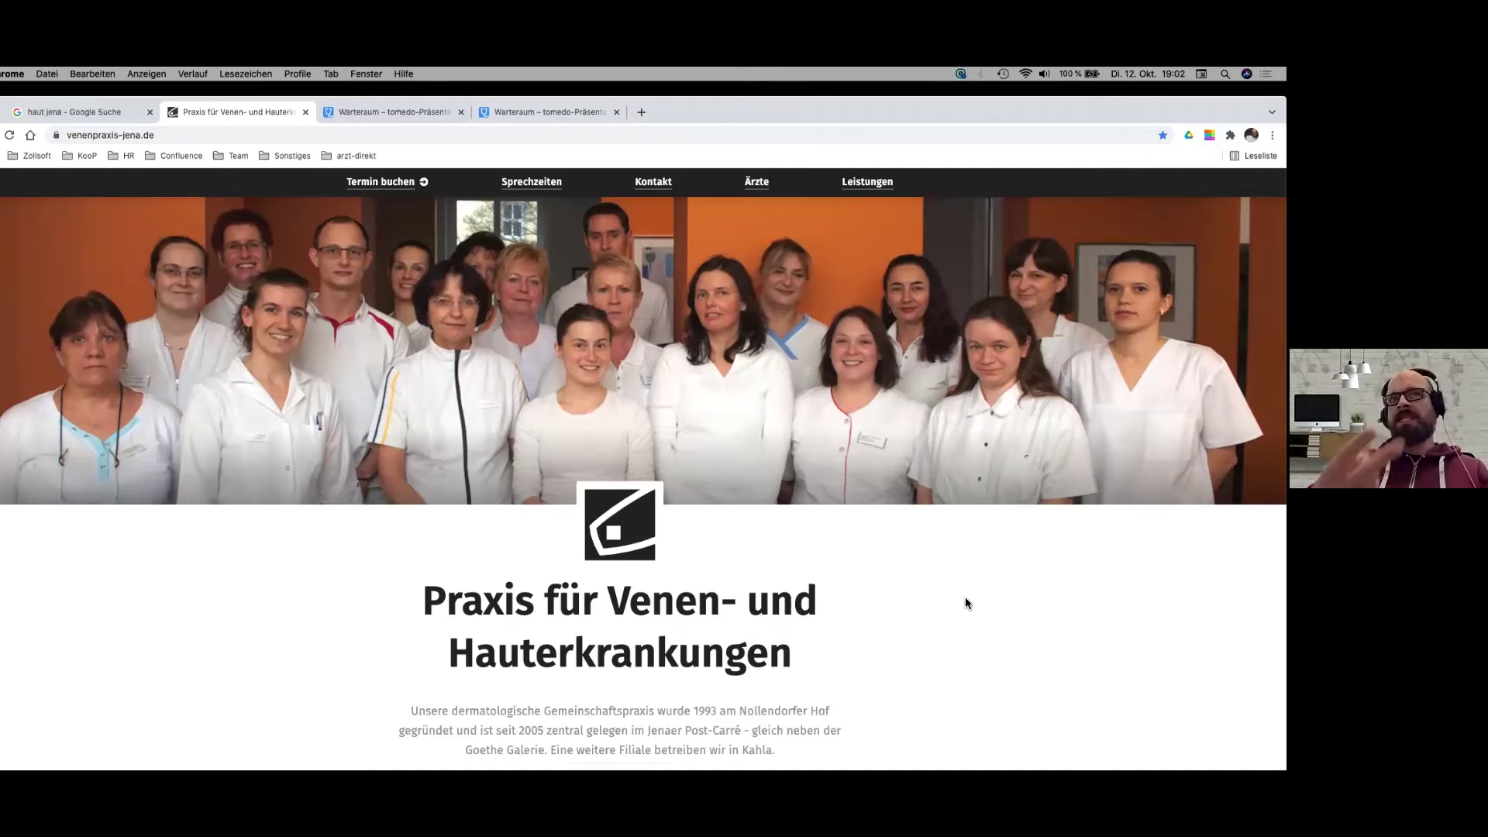
click(533, 113)
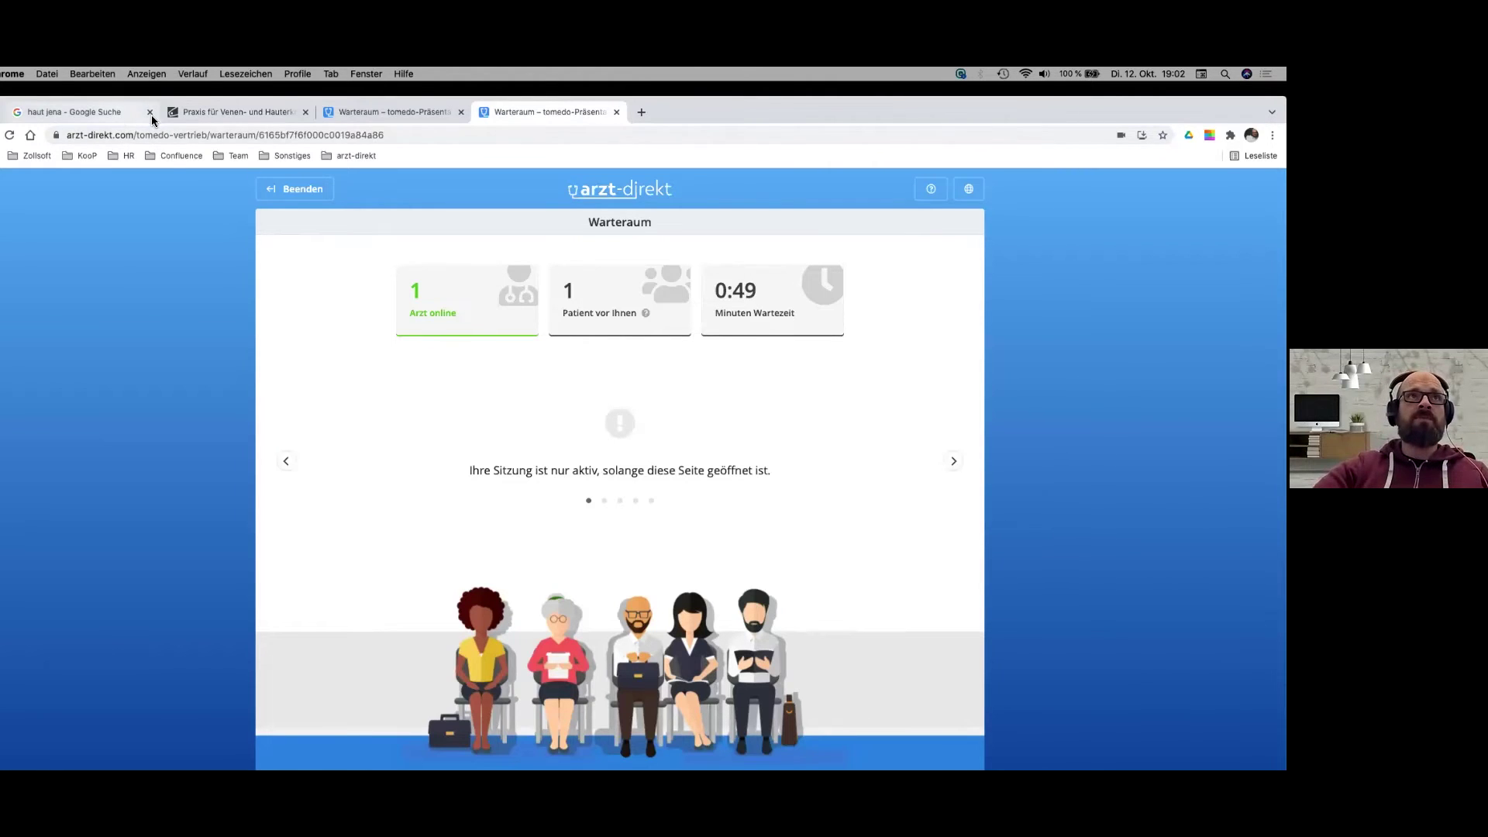
scroll(673, 555, down, 5)
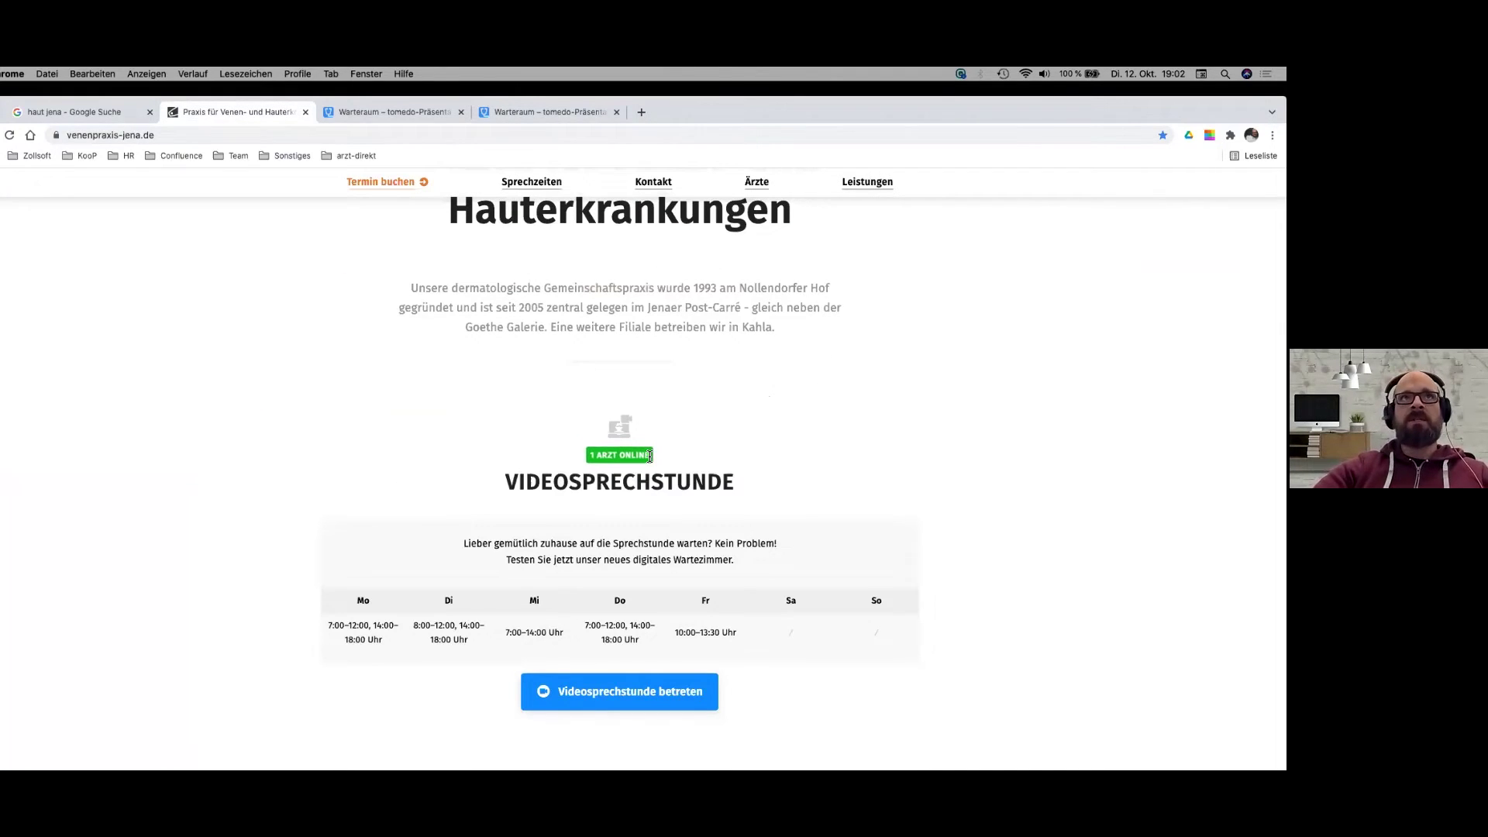
scroll(649, 456, up, 1)
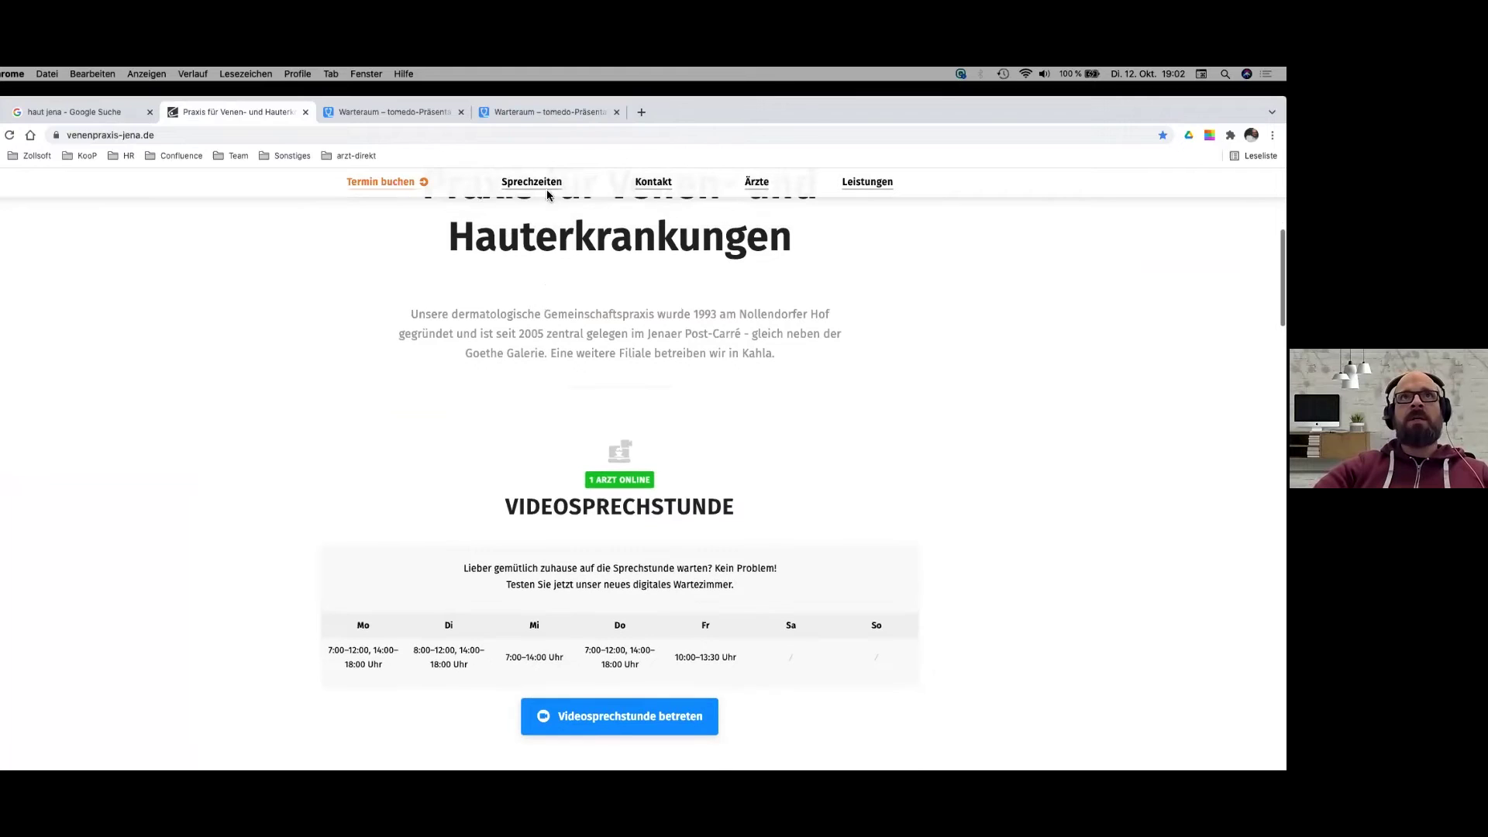
click(518, 116)
mouse_move(646, 313)
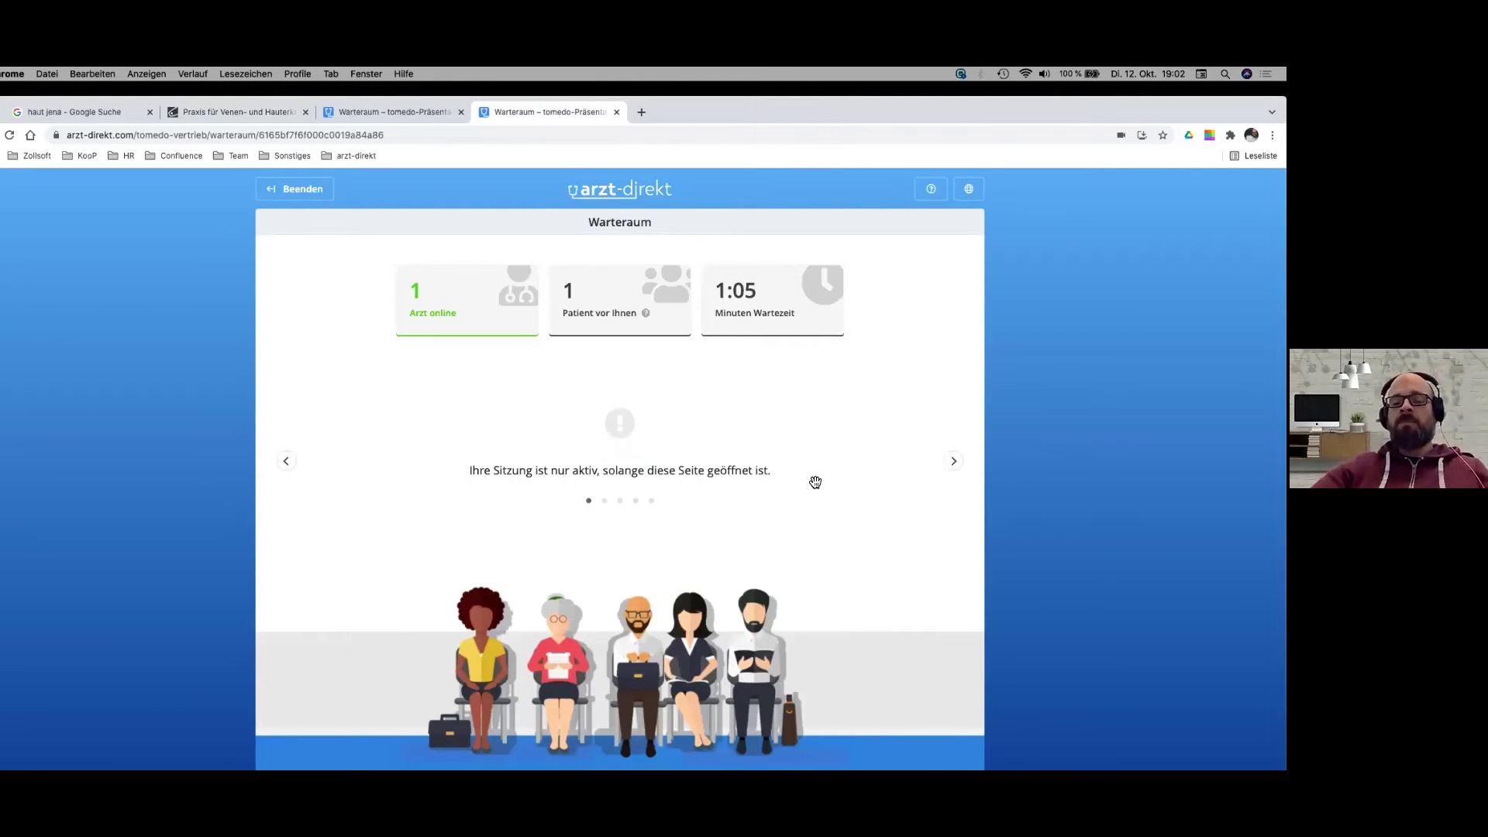
Switch to tomedo, assign the online patient waiting since 19:02 to the matching existing patient record, and confirm the patient details
key(ctrl+Right)
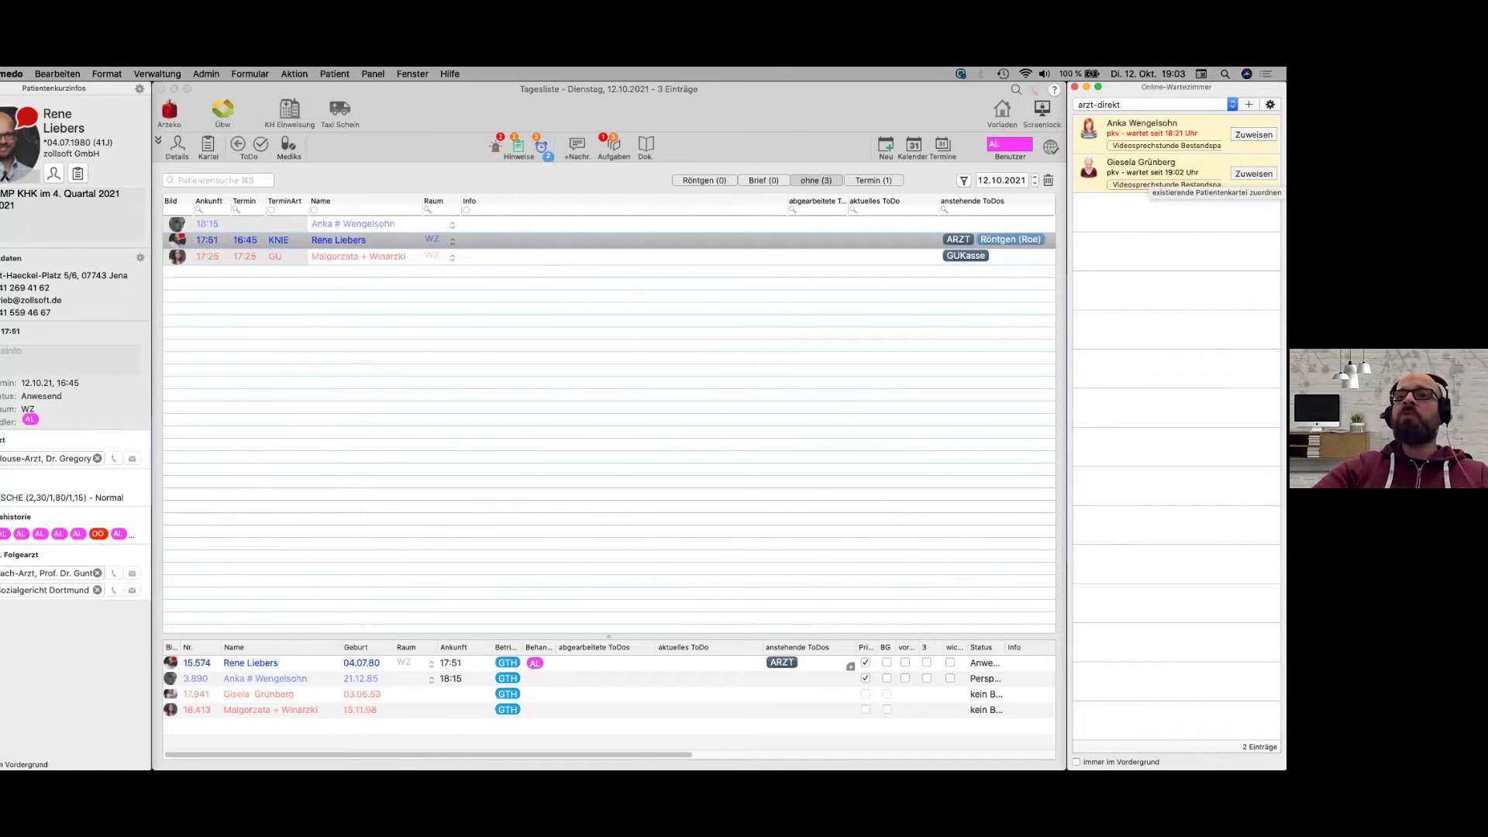
click(1254, 173)
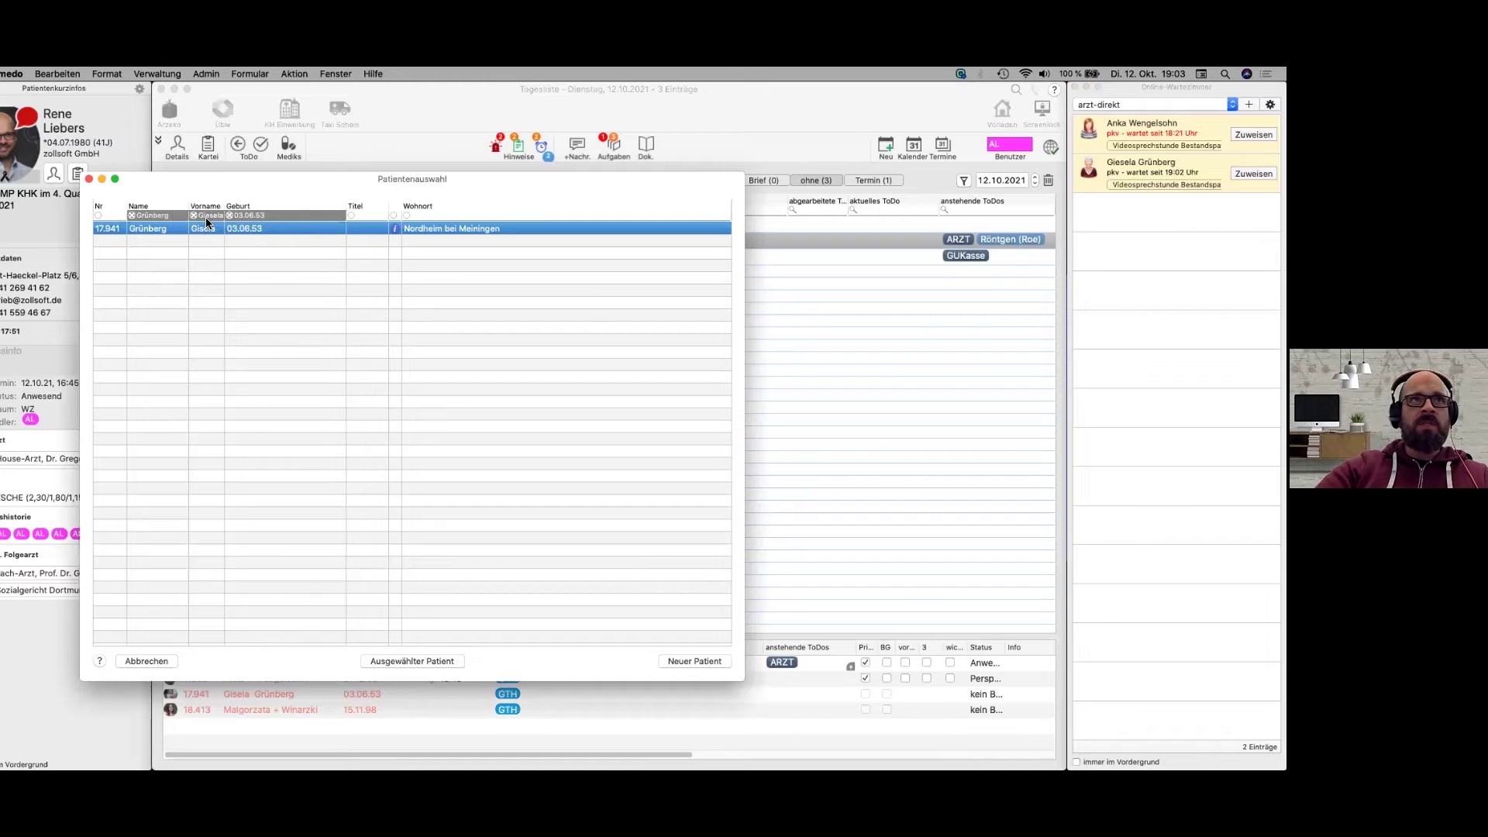
mouse_move(221, 217)
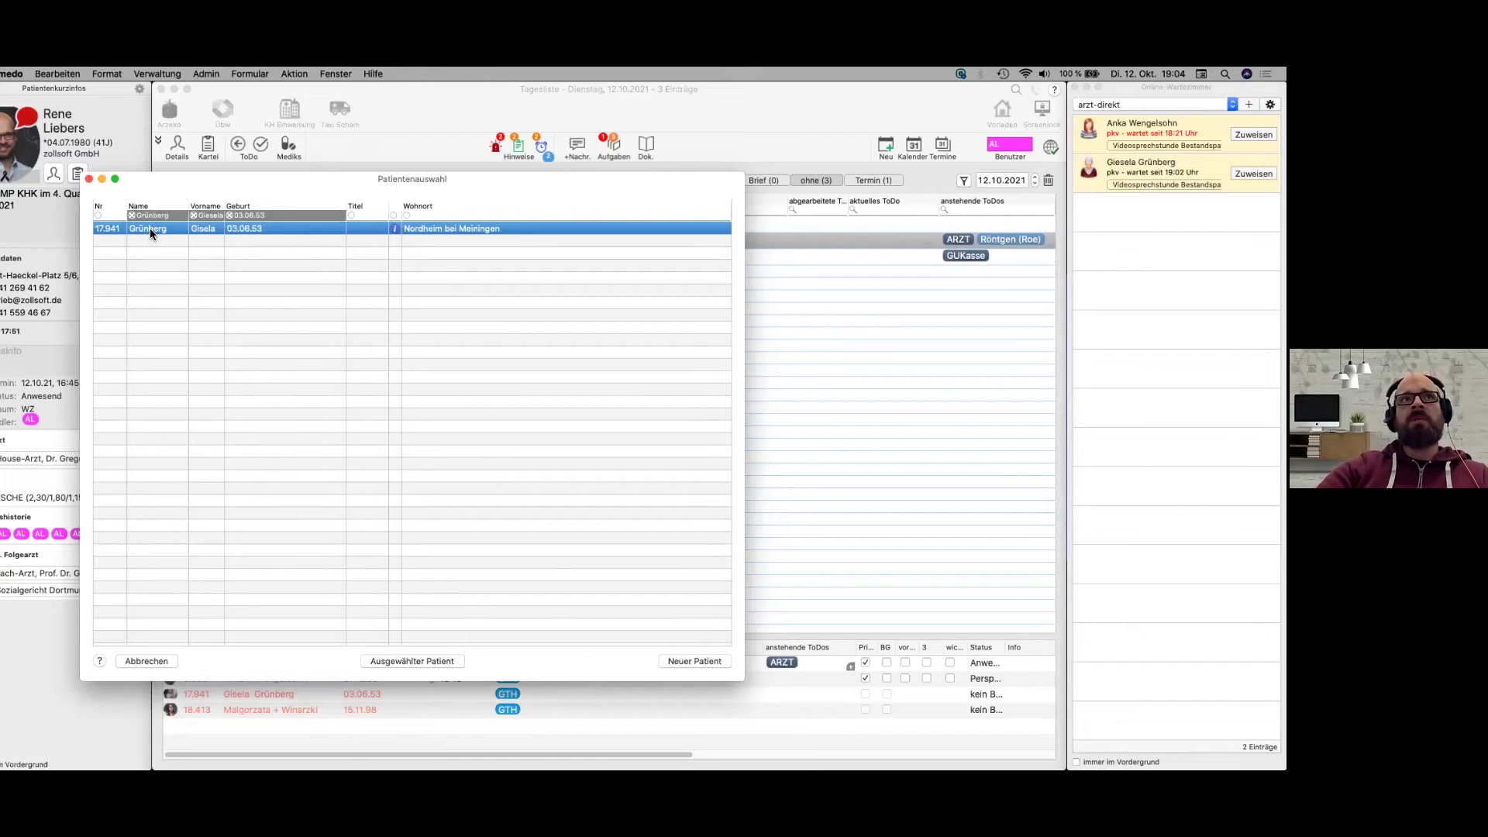
click(412, 661)
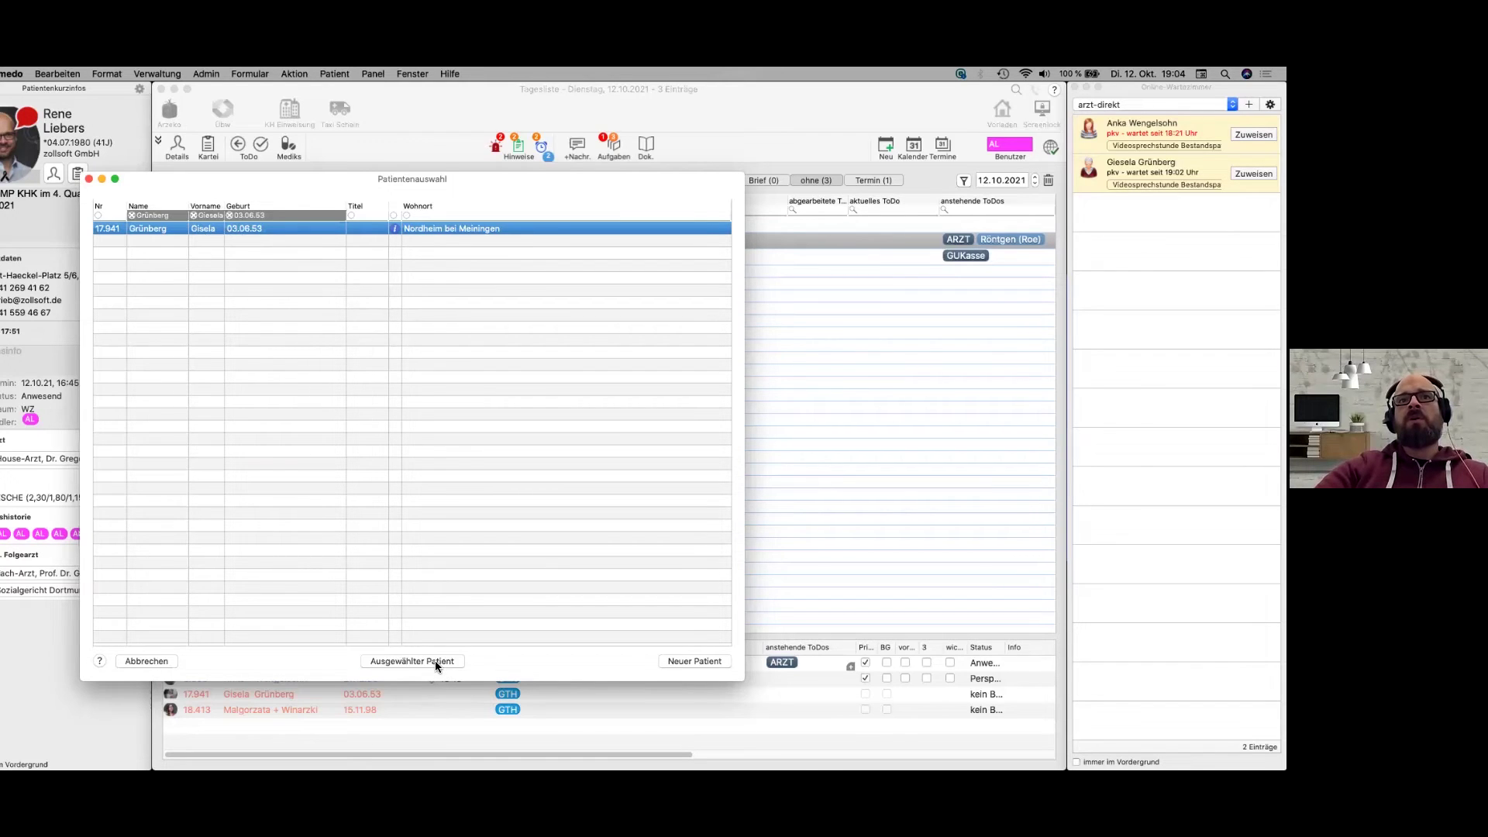
double_click(435, 665)
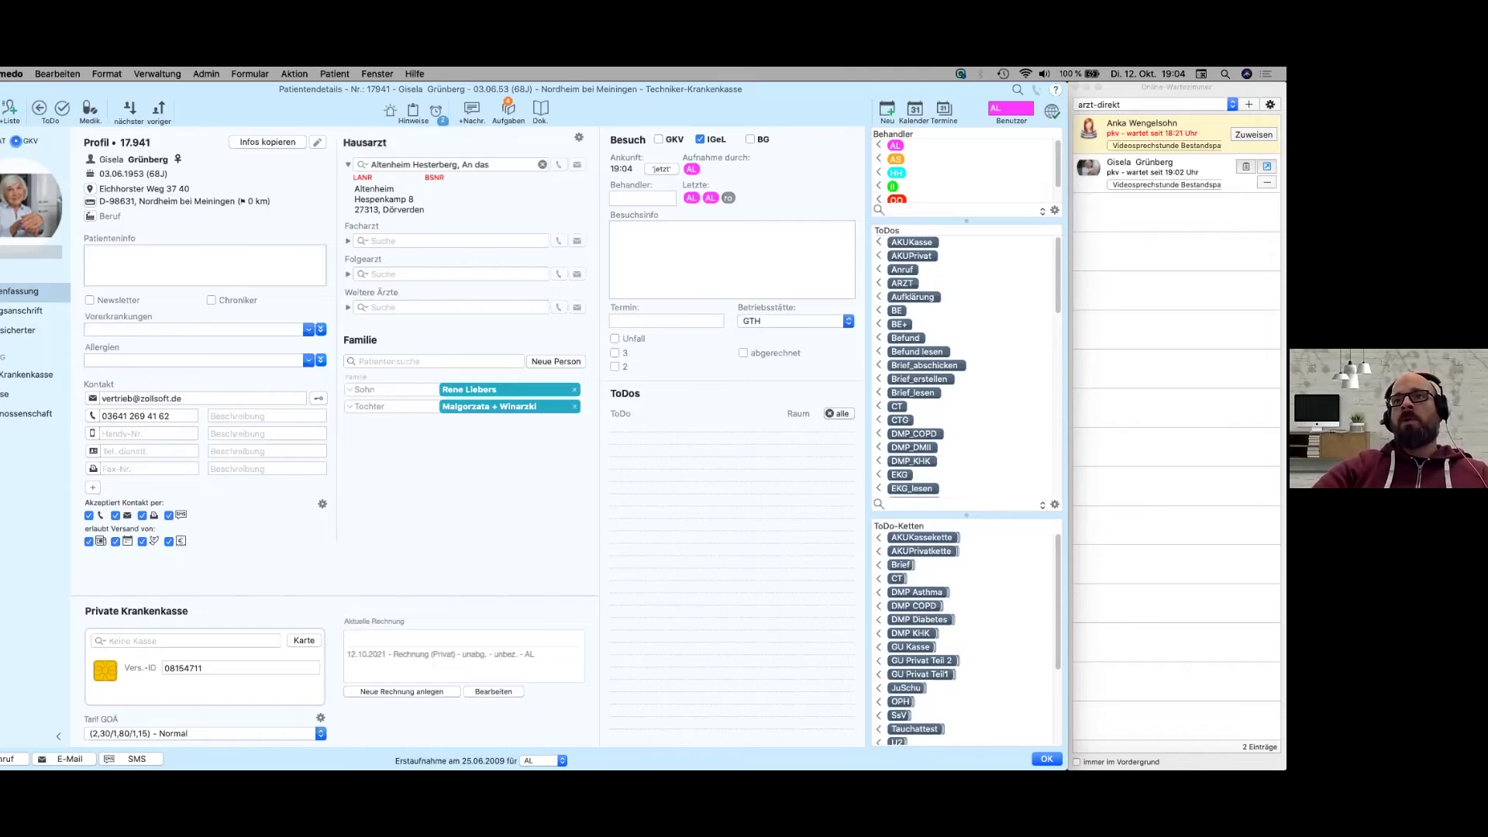
click(1046, 759)
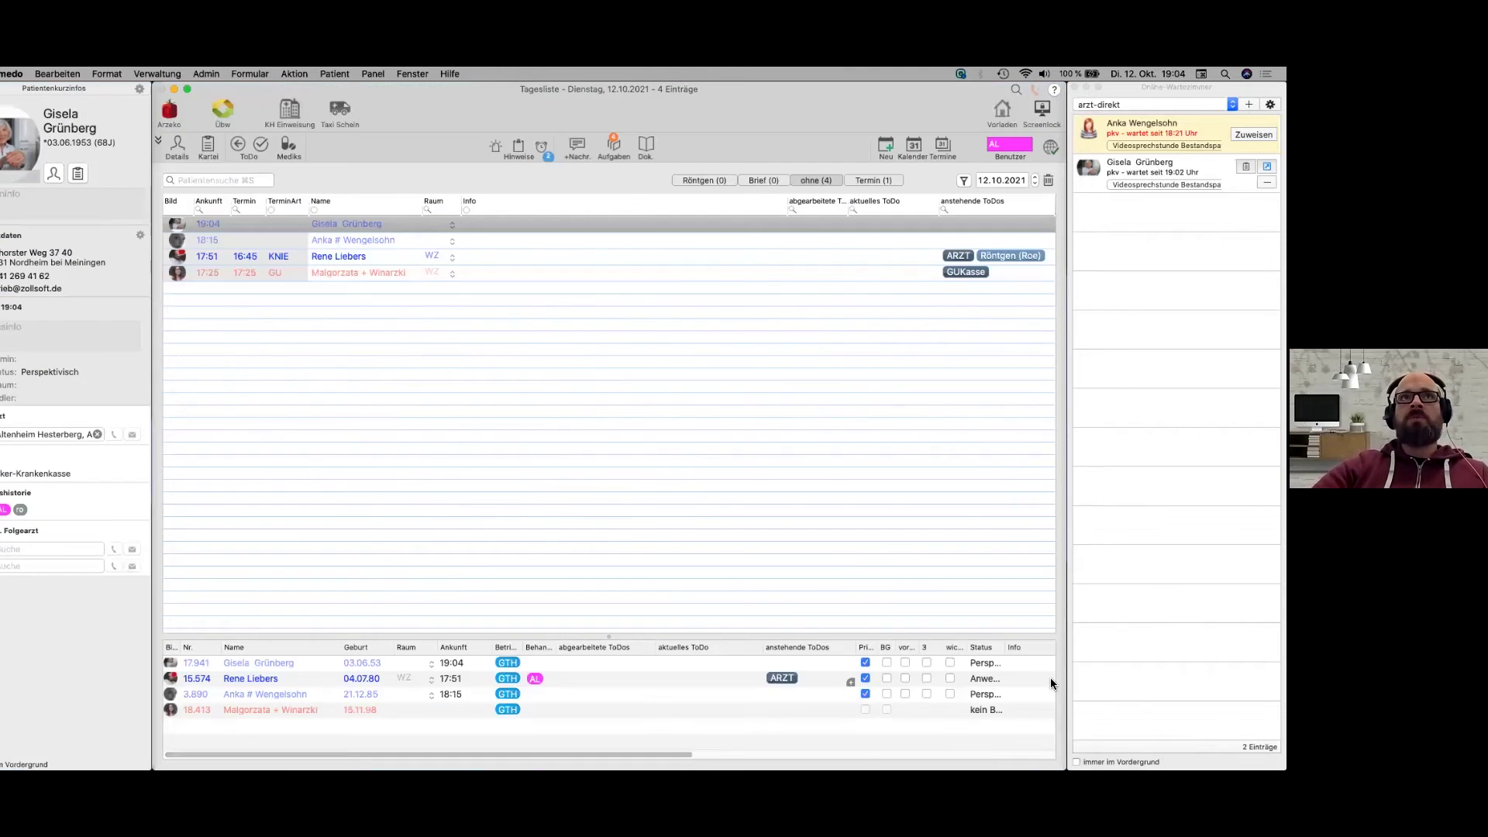
Open the waiting patient's details from the Tagesliste and set the private Krankenkasse to HALLESCHE
double_click(588, 225)
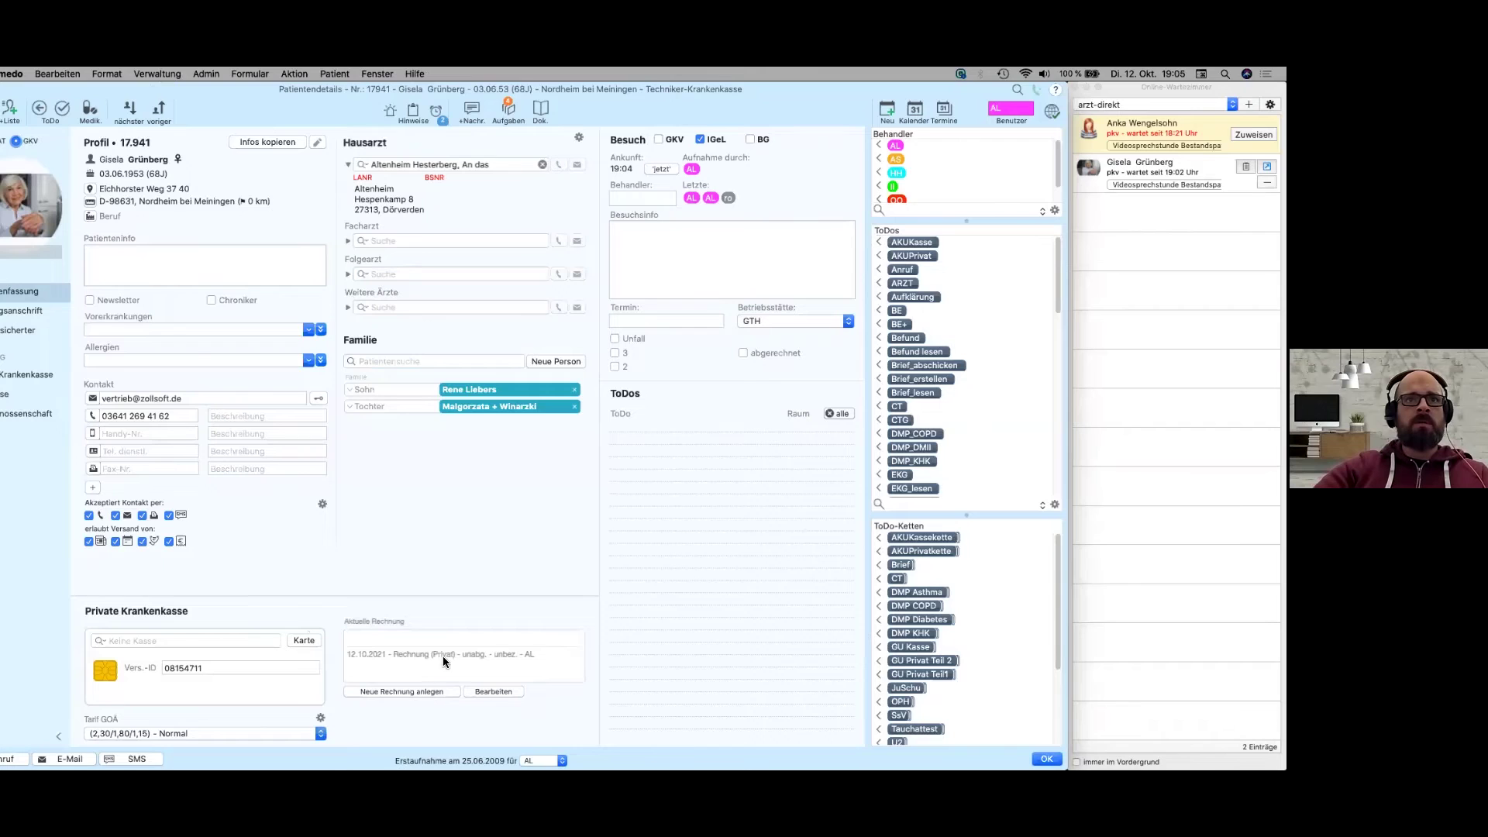
click(257, 640)
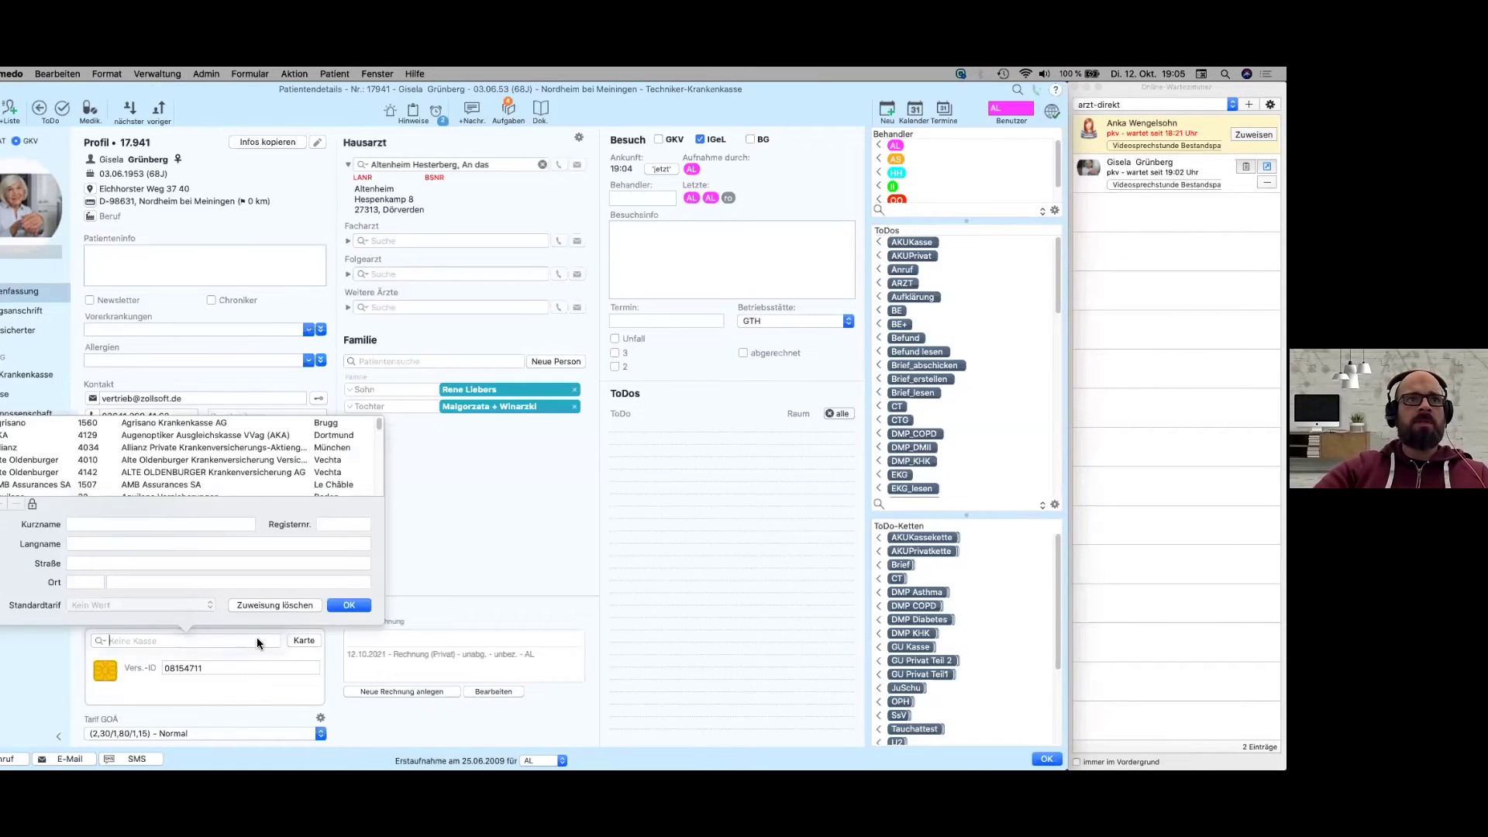
text(hall)
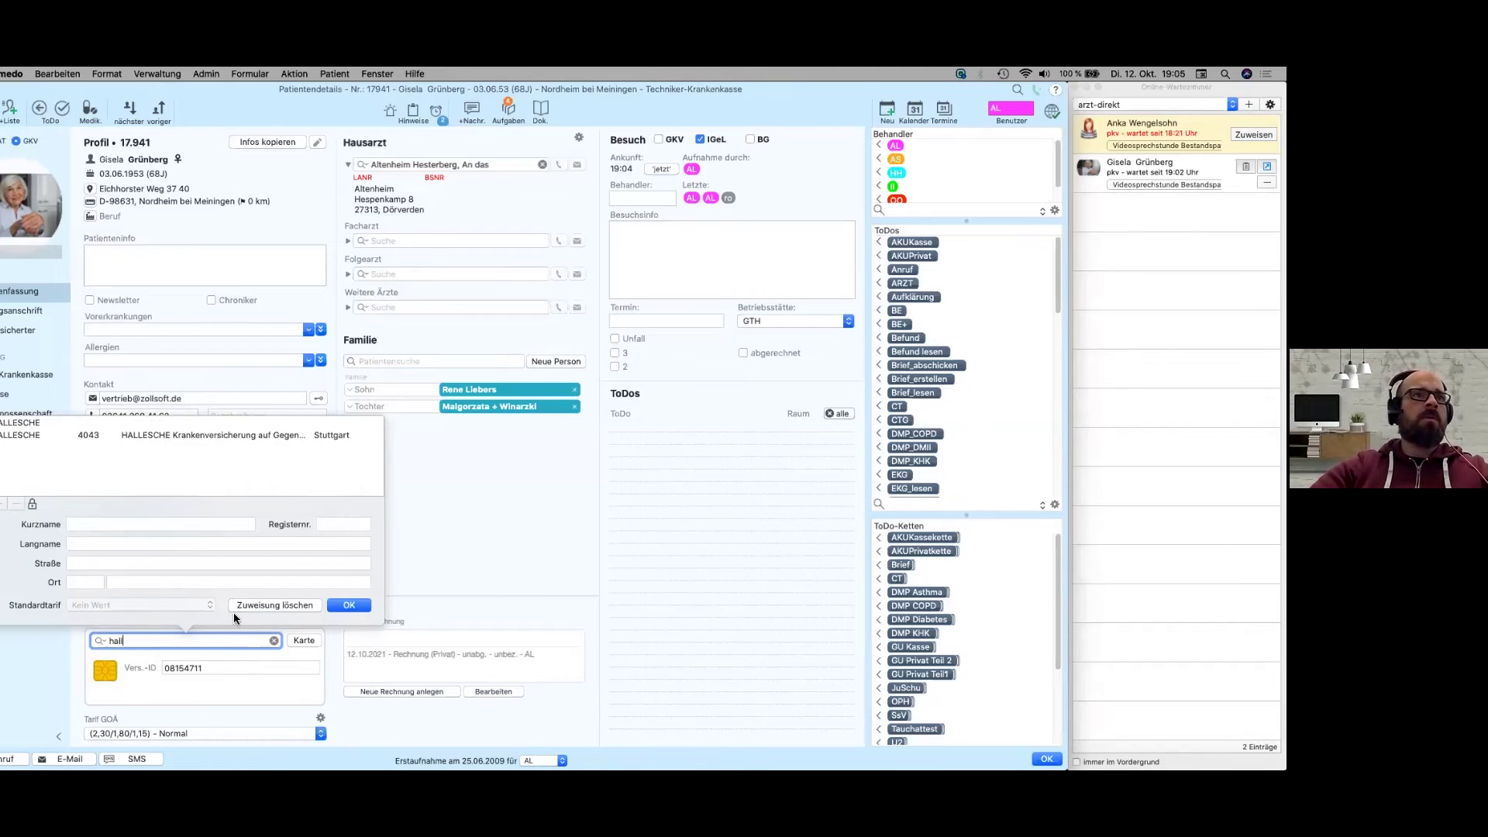
click(132, 435)
click(349, 605)
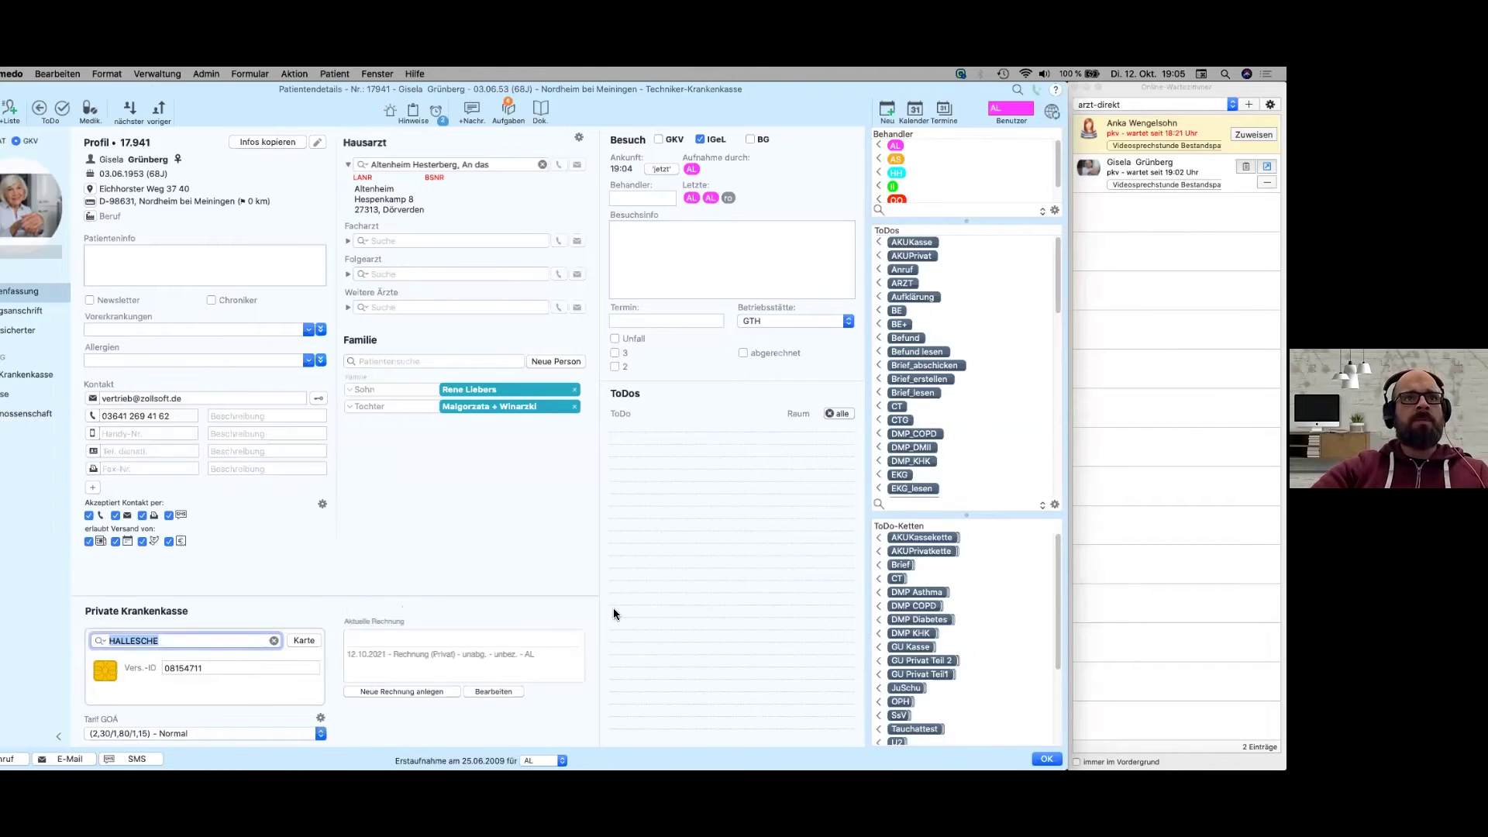
click(783, 600)
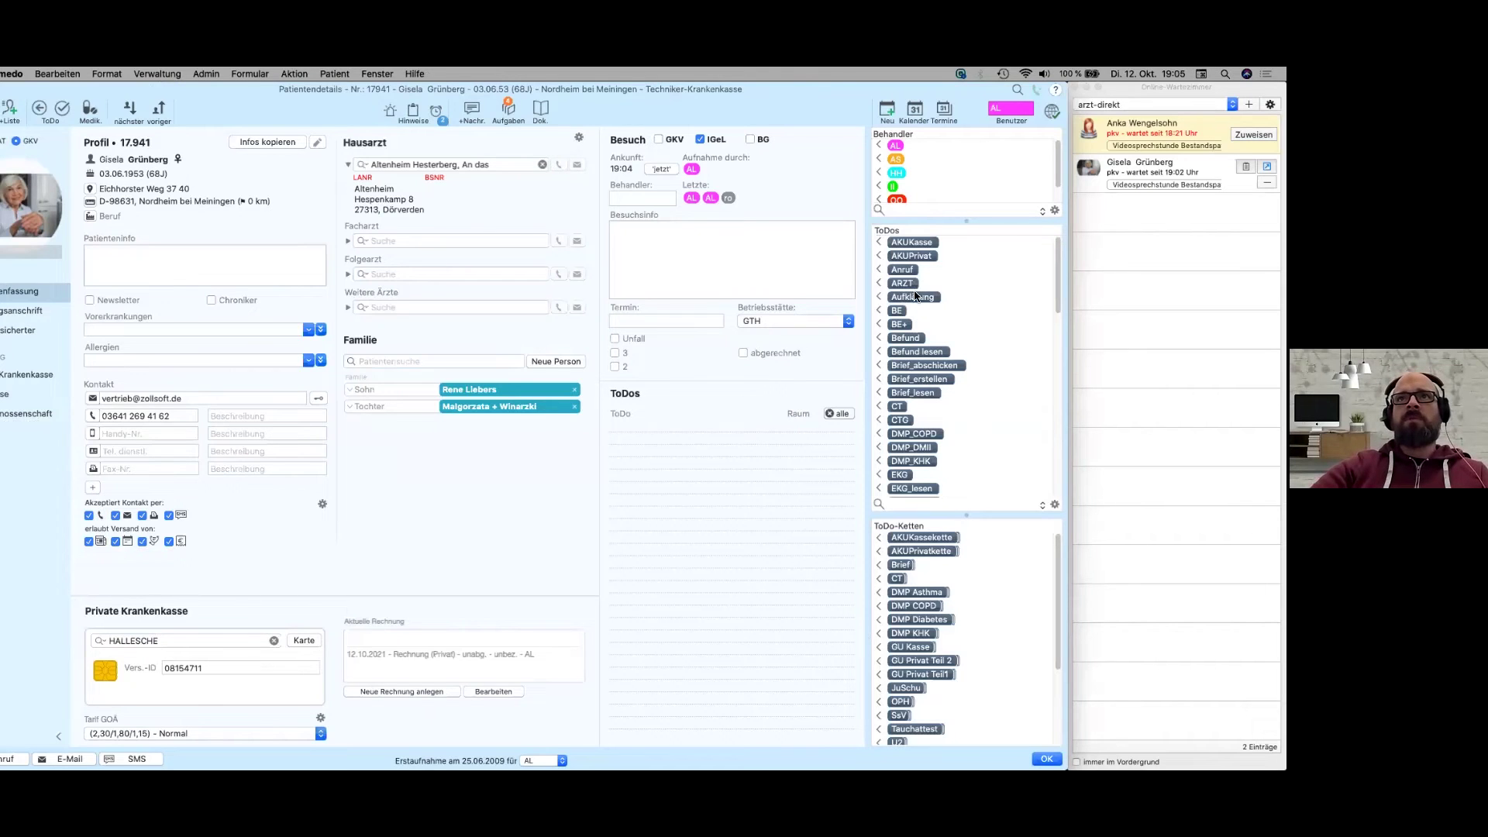
Add the ARZT ToDo to the patient's visit, save the details, and start that ToDo without a room
drag(912, 280, 711, 496)
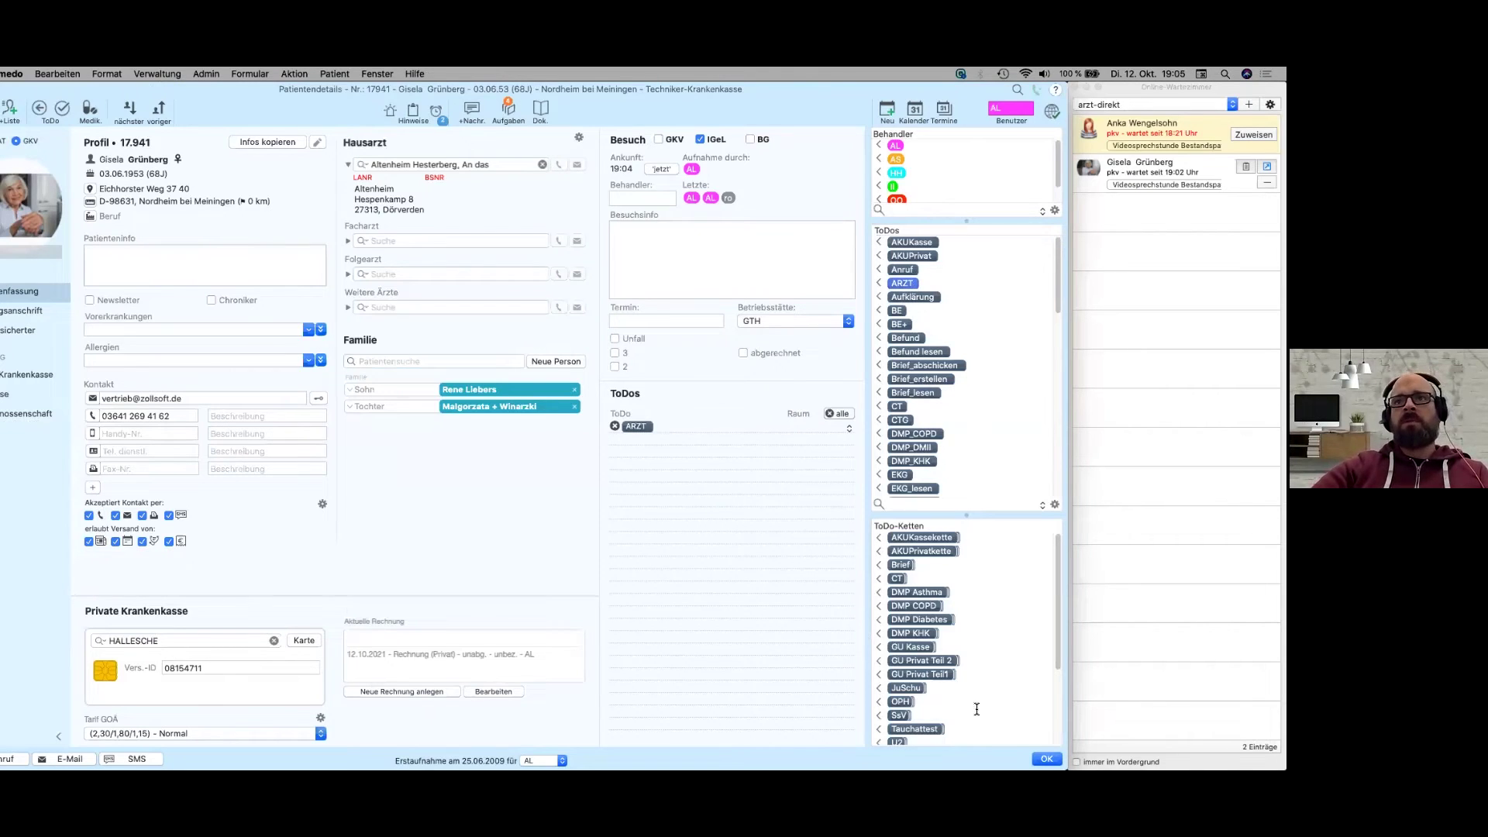
click(1047, 759)
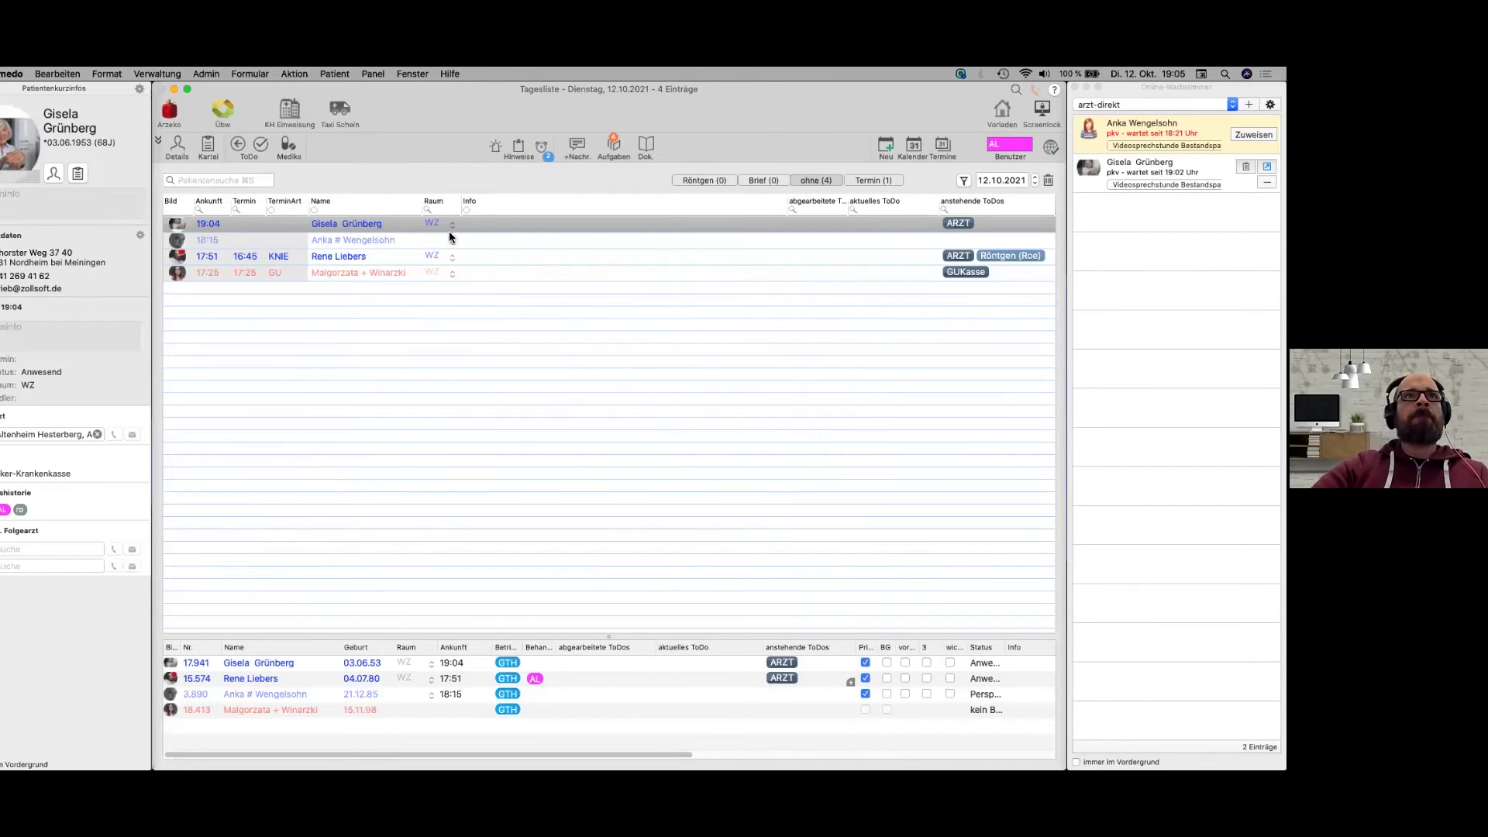
click(239, 147)
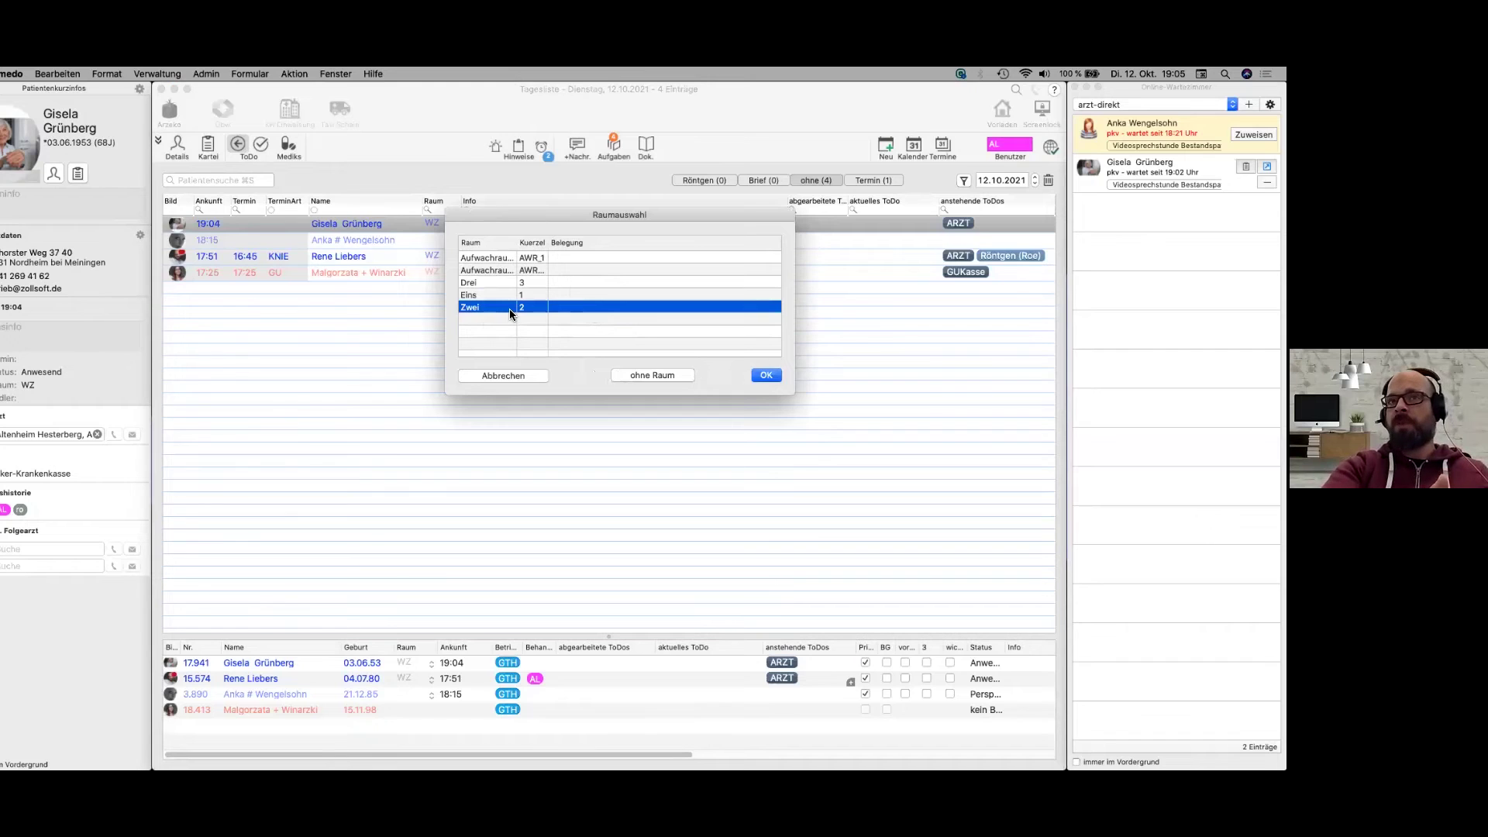
click(667, 374)
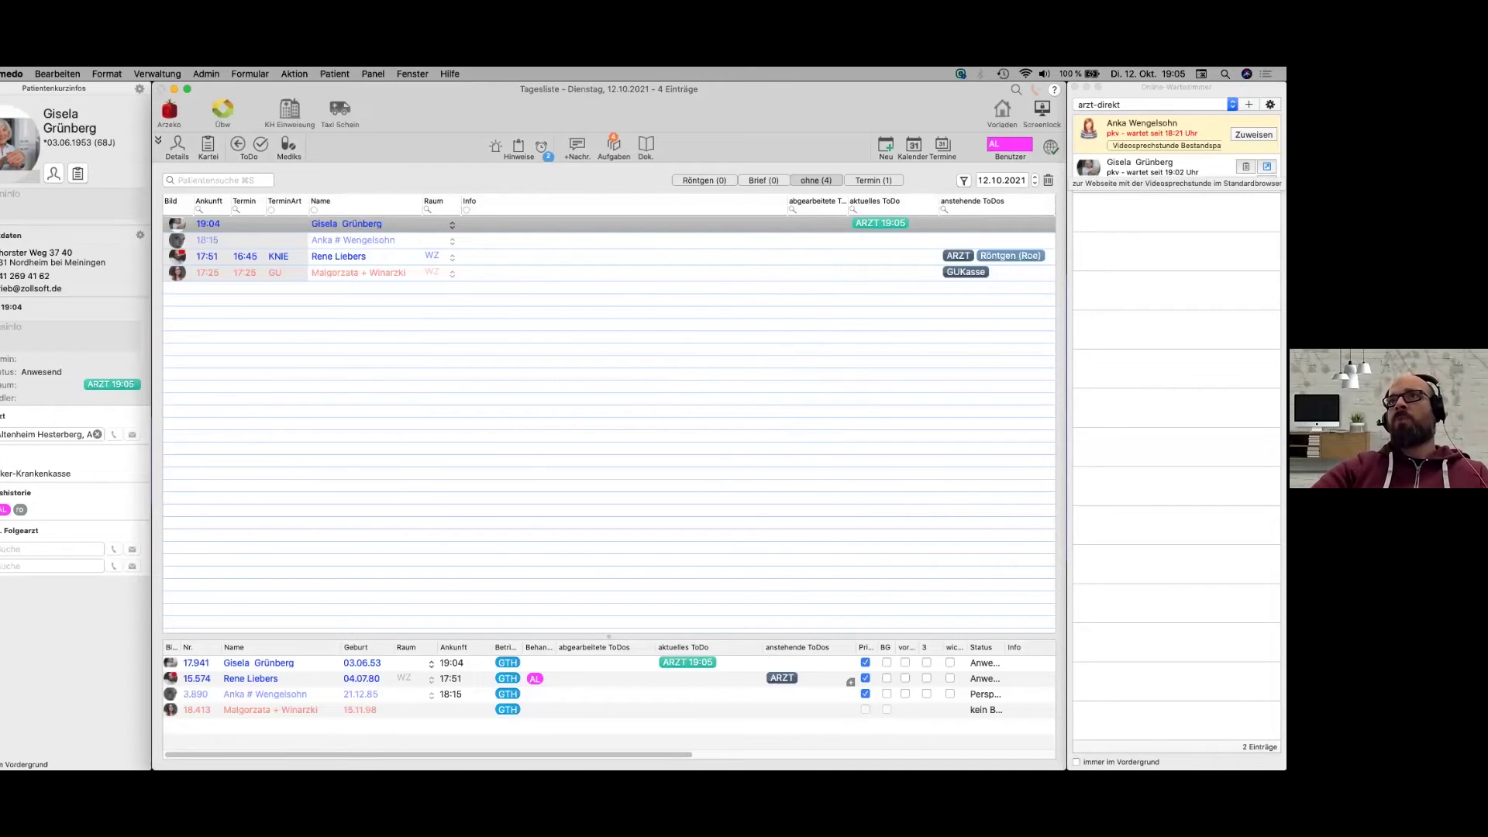
Open the waiting patient's video consultation in the browser, trust the submitted patient data, and call the patient
click(1267, 167)
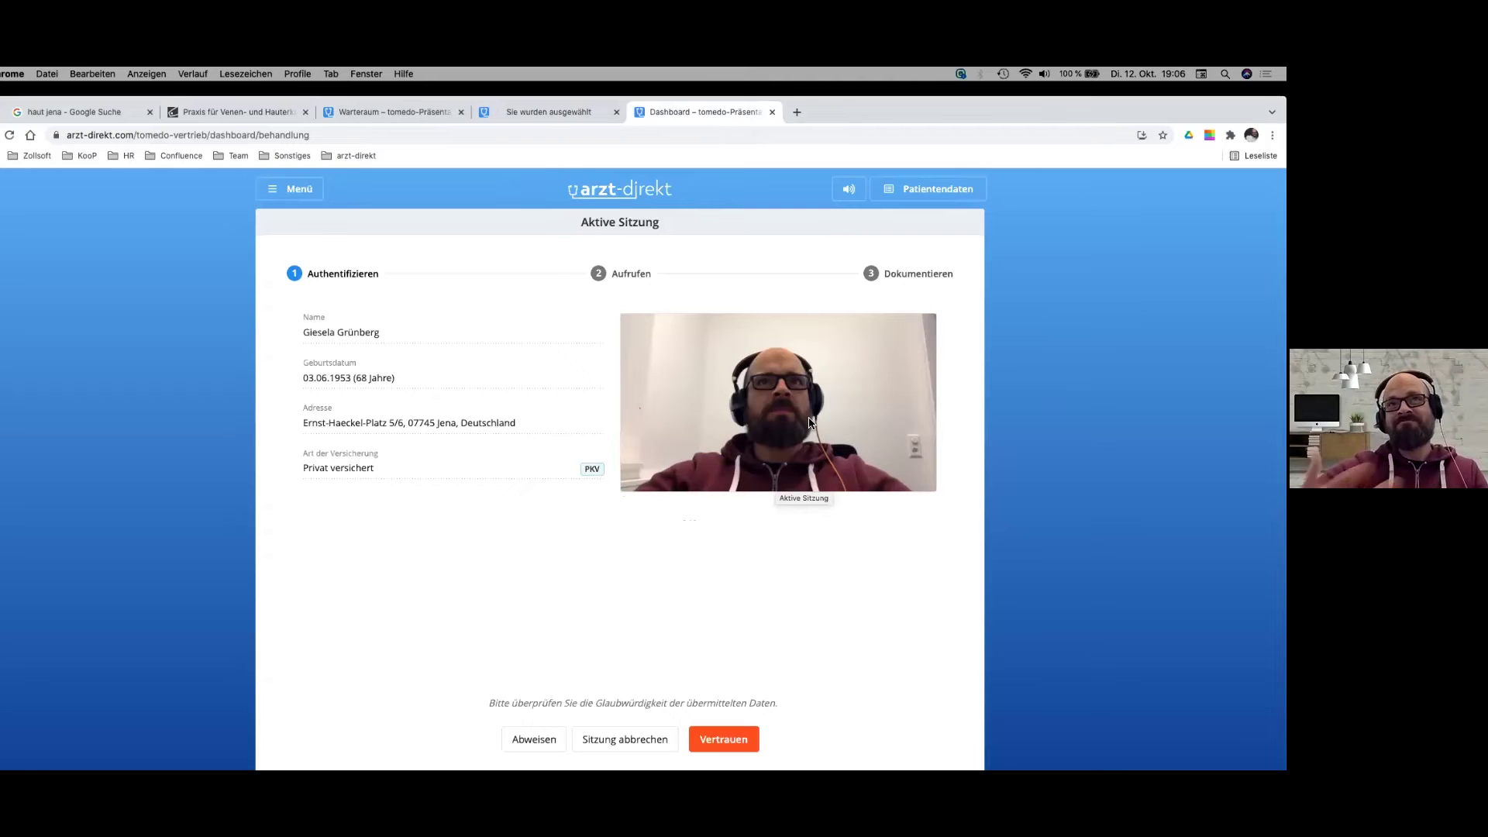
key(ctrl+Right)
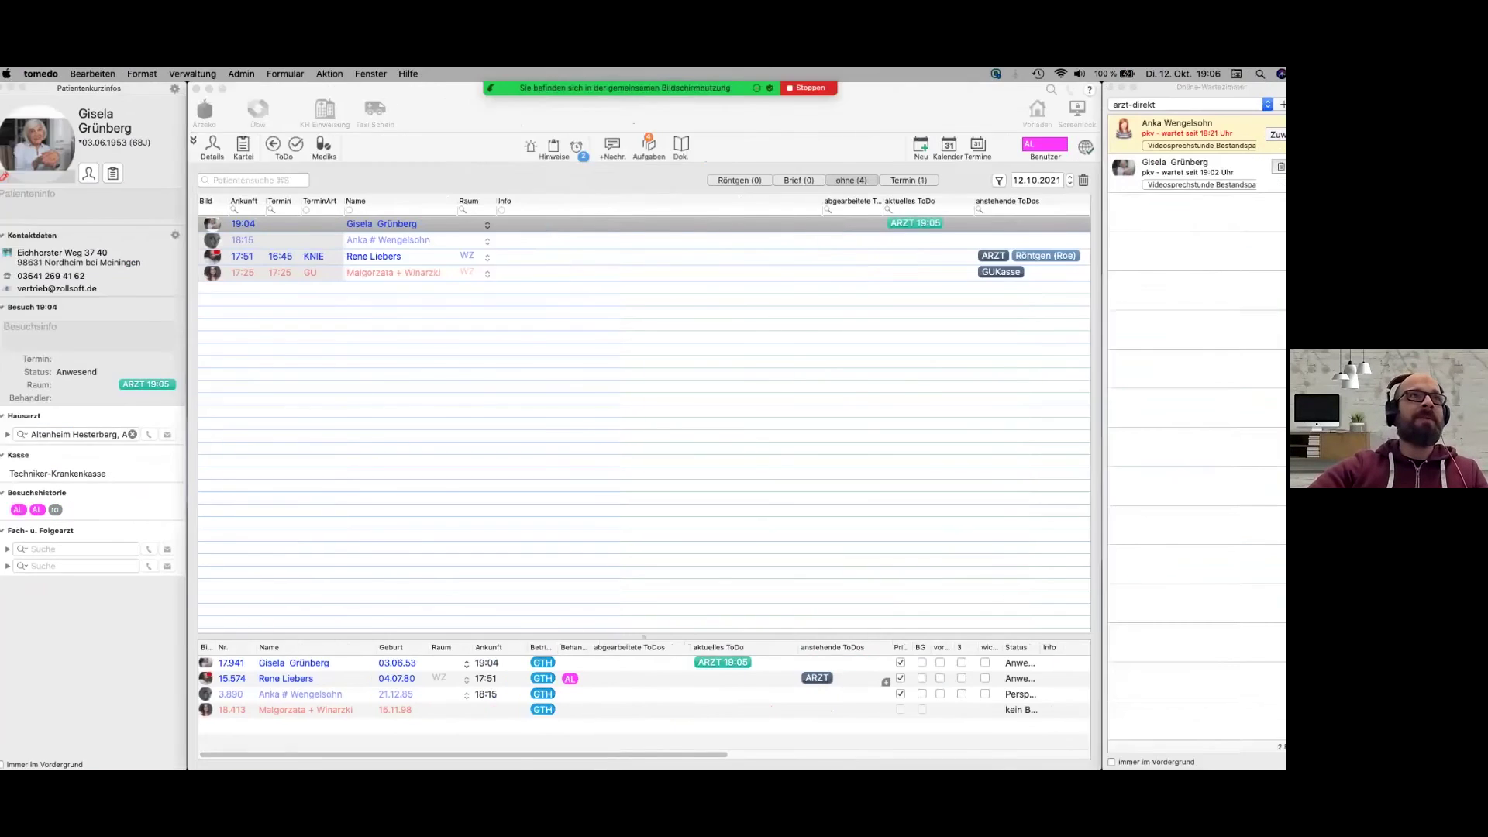
key(ctrl+Left)
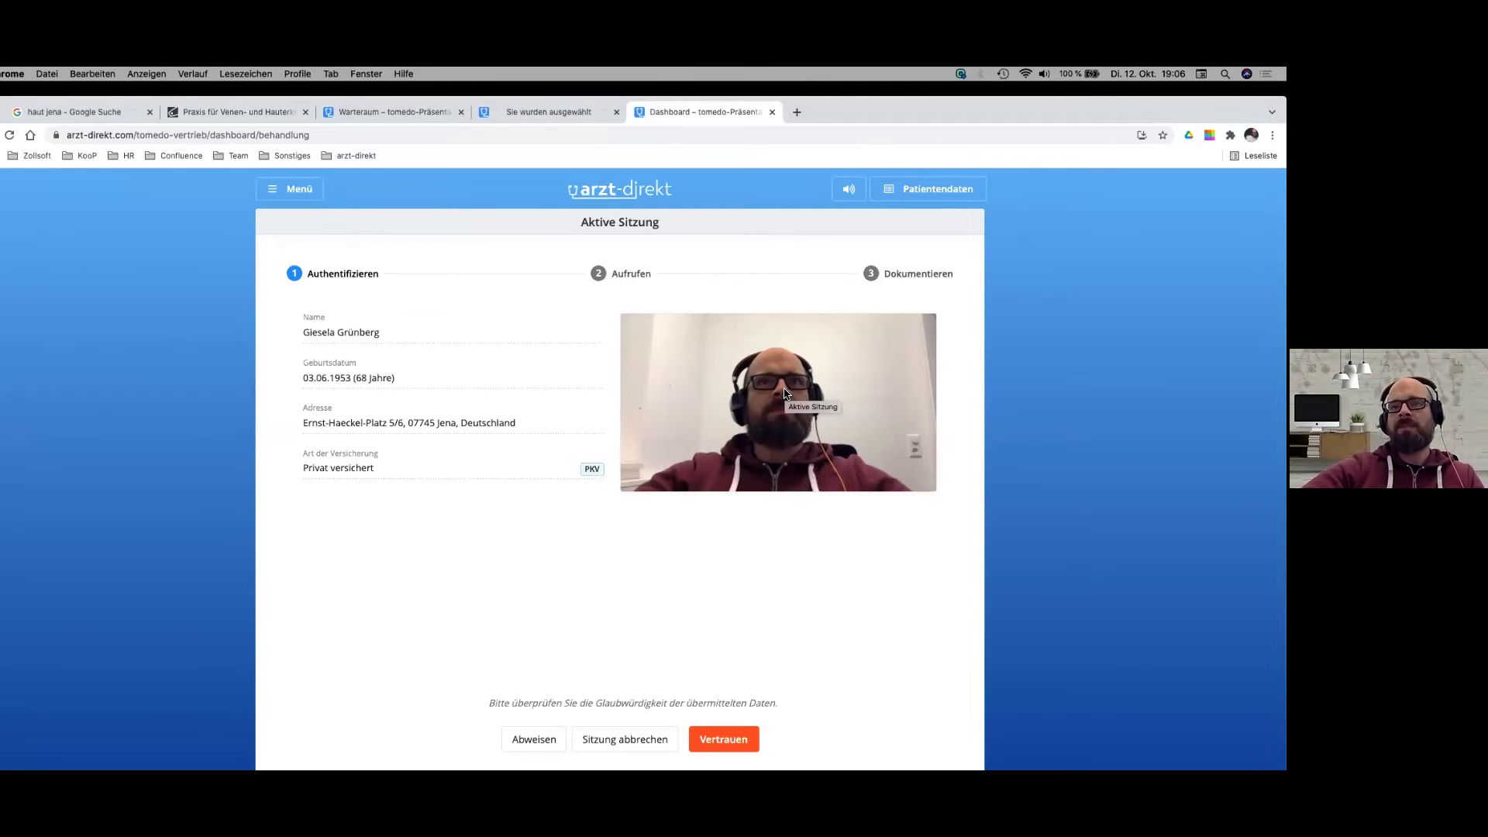
click(714, 741)
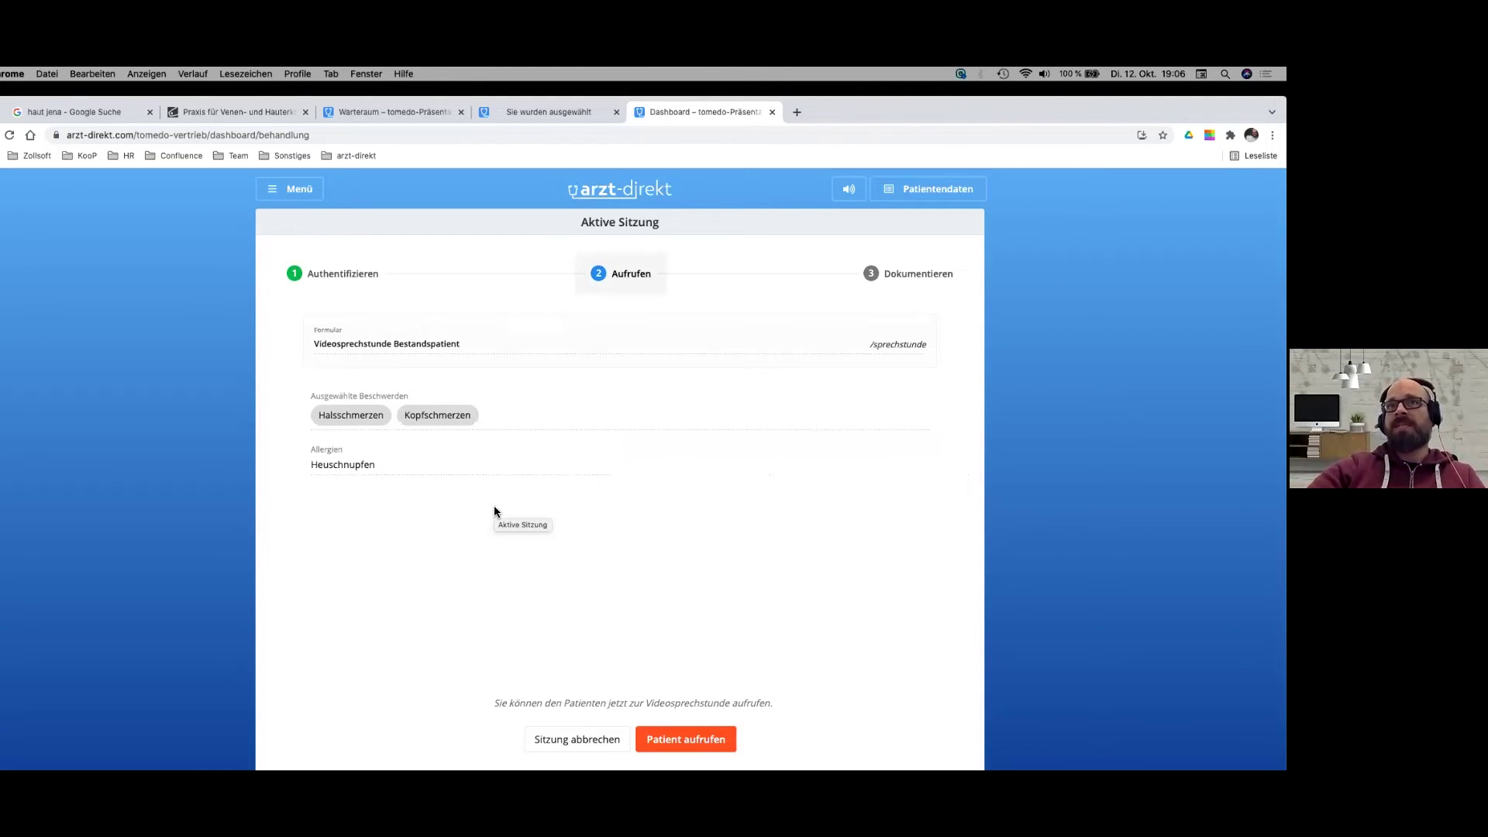
click(706, 741)
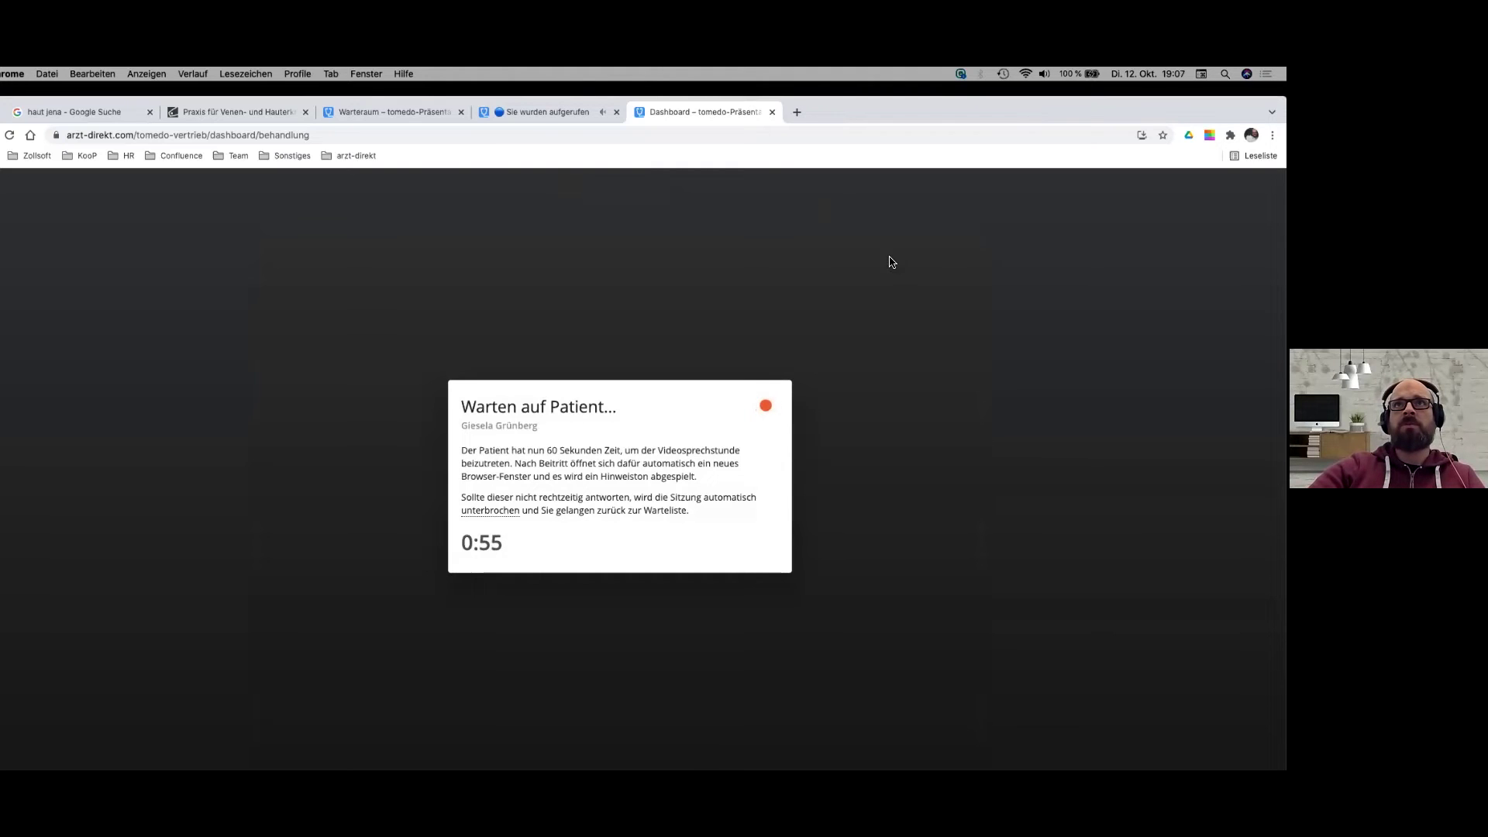
Switch to the patient's waiting room page and enter the Sprechstunde as the called patient
drag(955, 108, 955, 169)
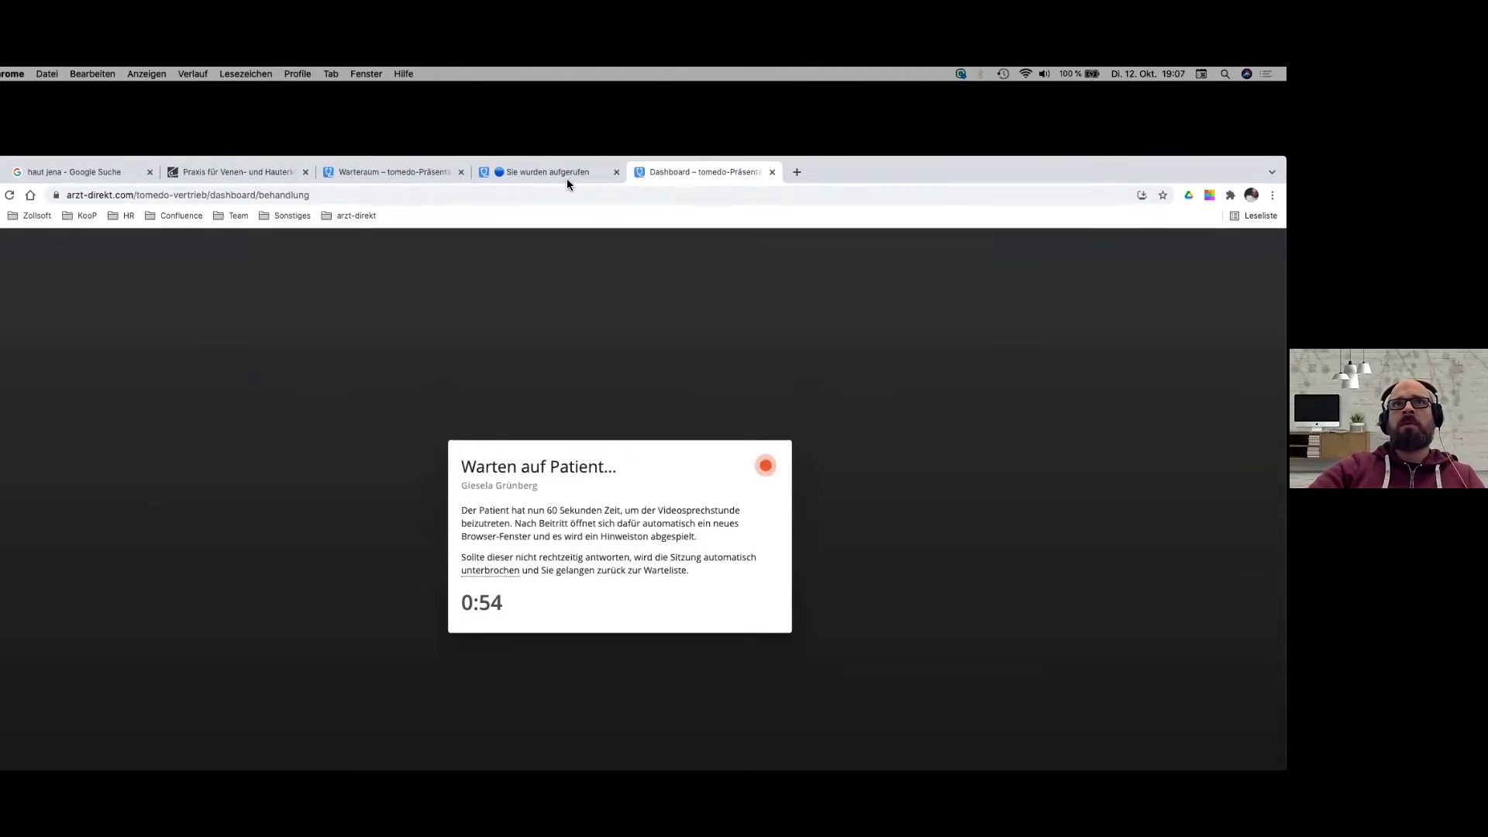
click(541, 172)
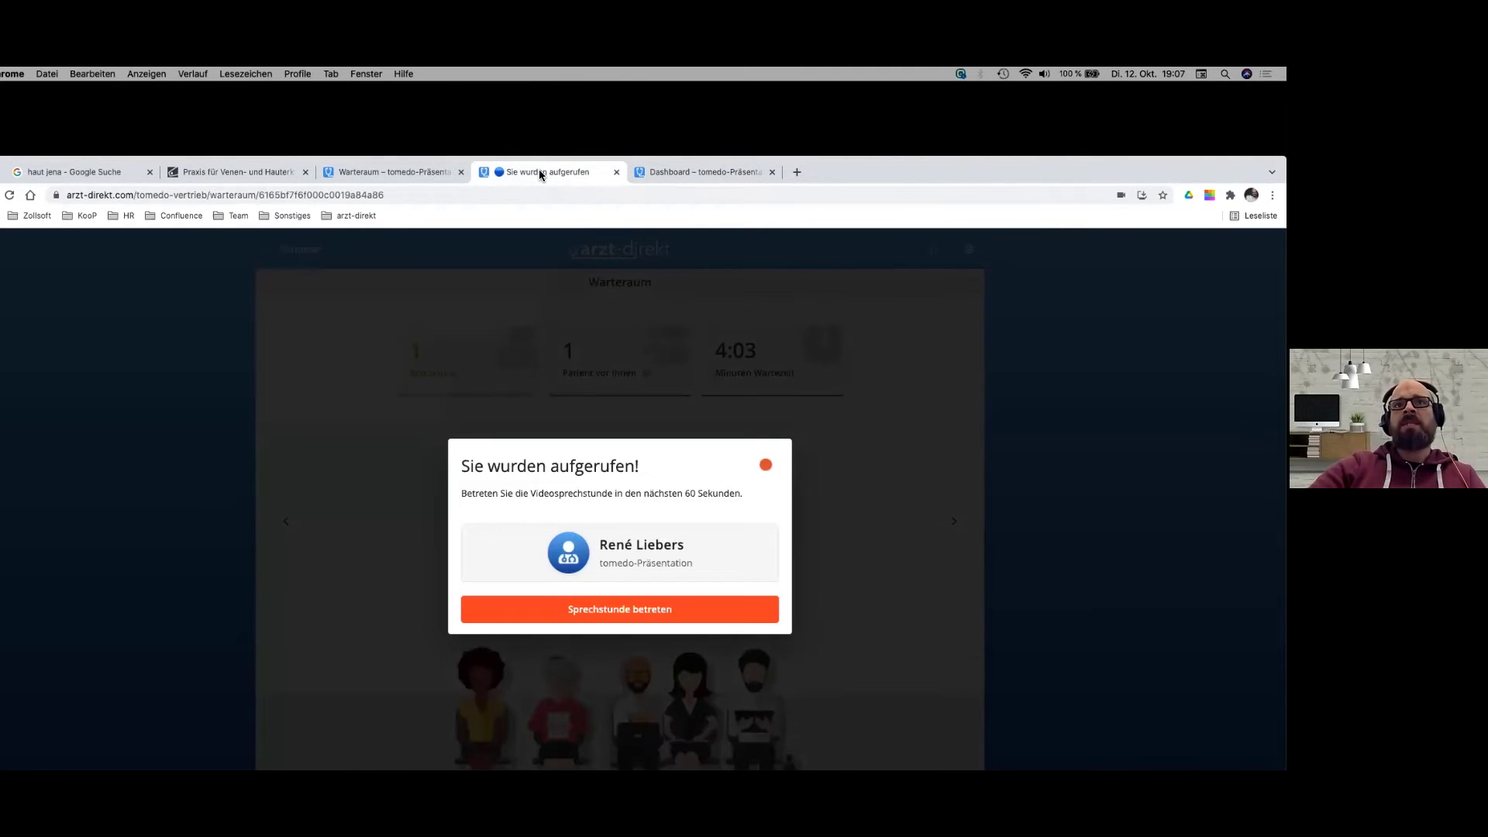
drag(969, 167, 965, 102)
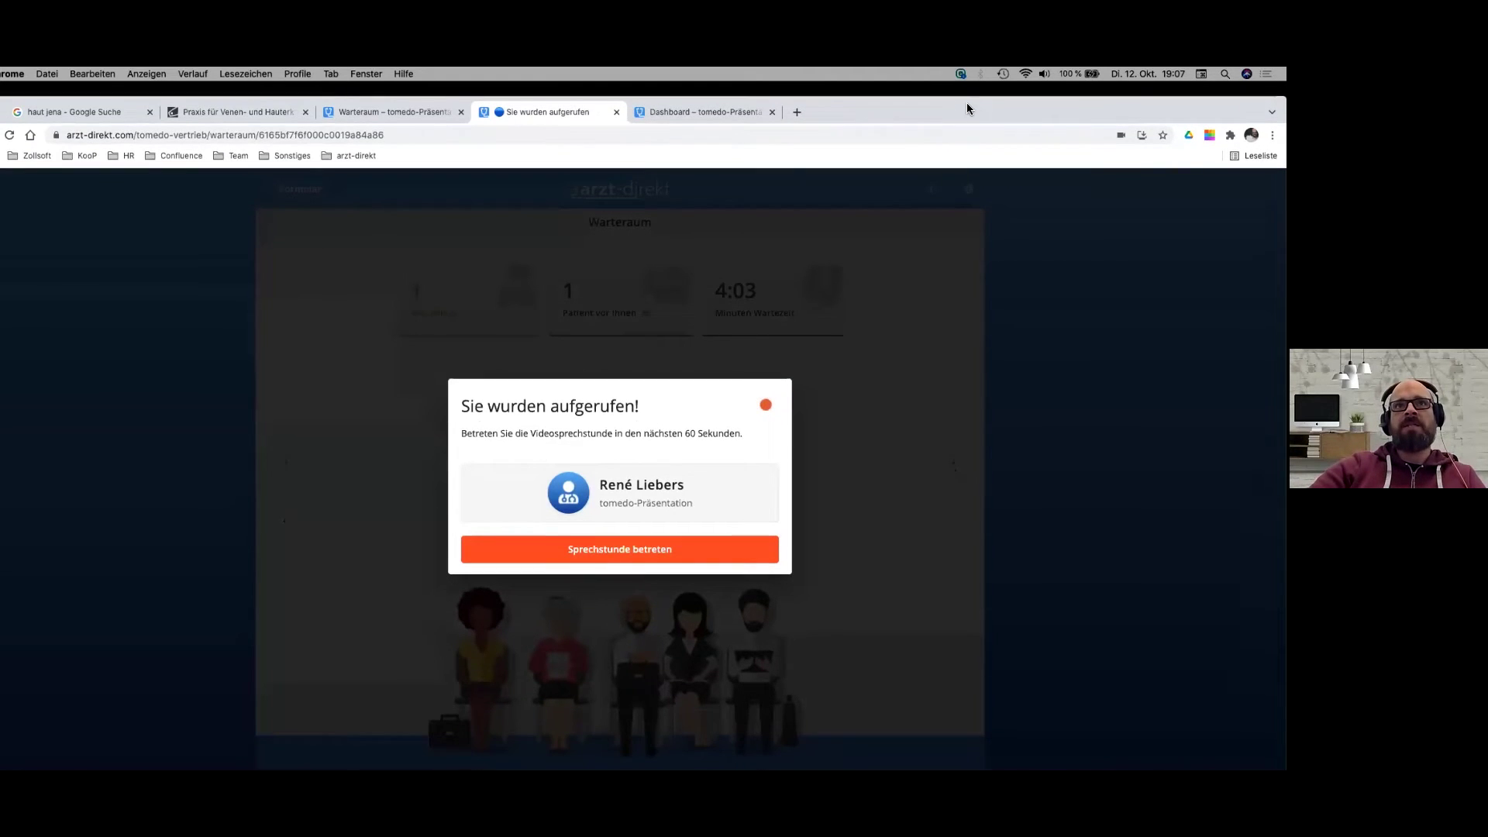
click(680, 558)
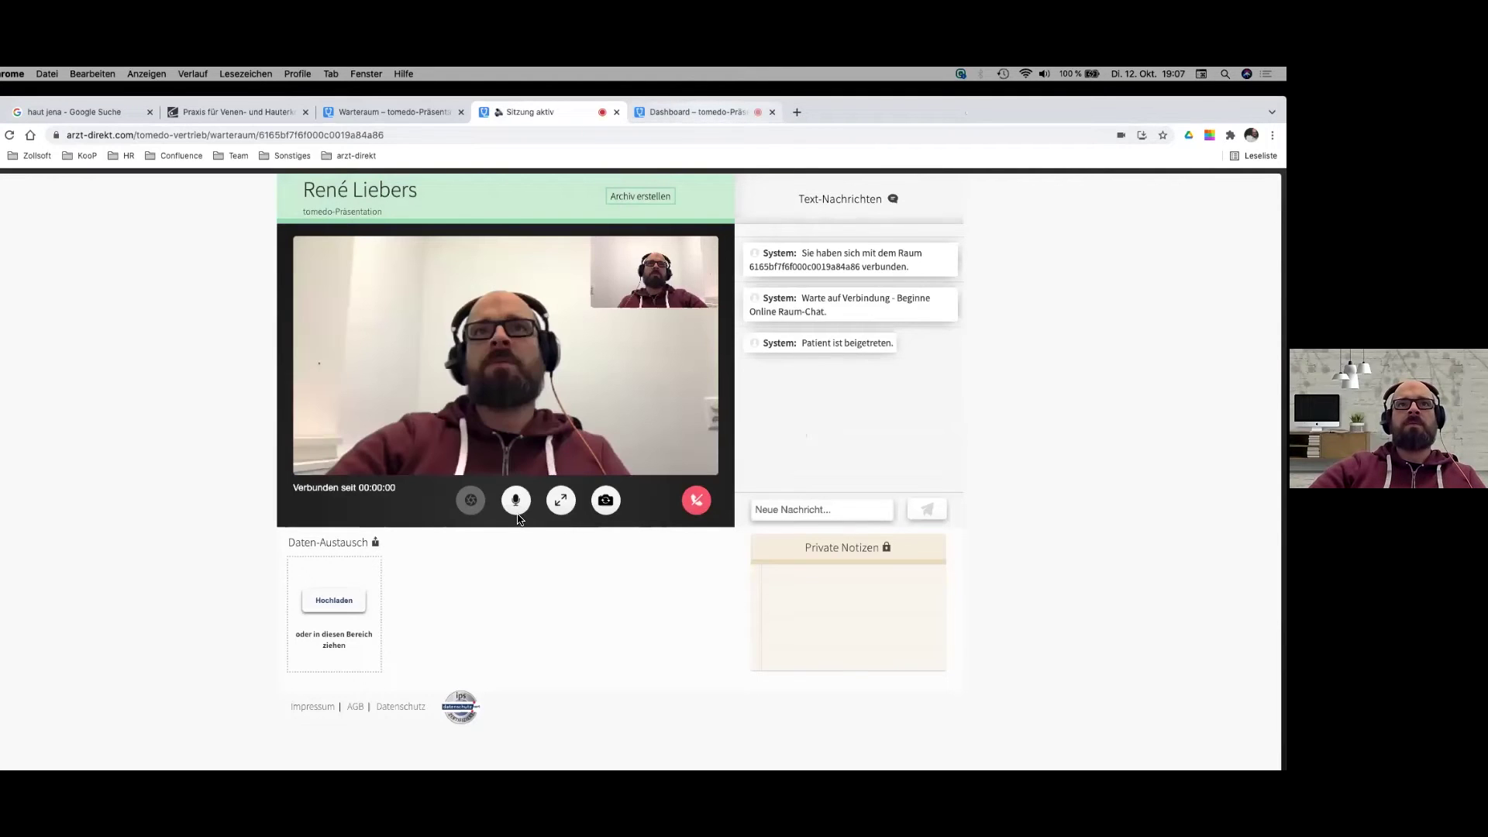
Mute the microphone in the patient's session and in the doctor's dashboard session
click(516, 503)
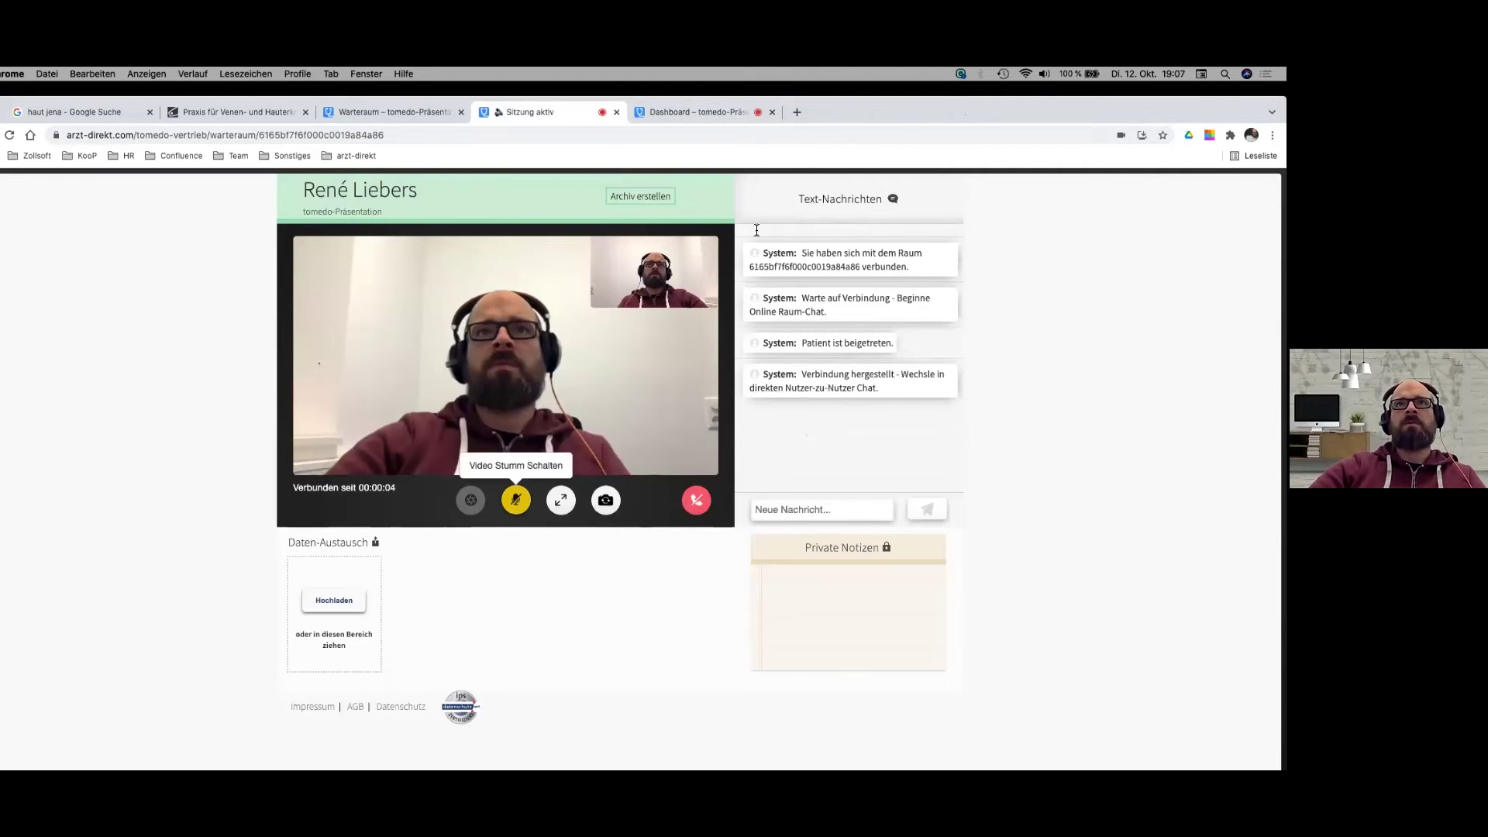
click(694, 114)
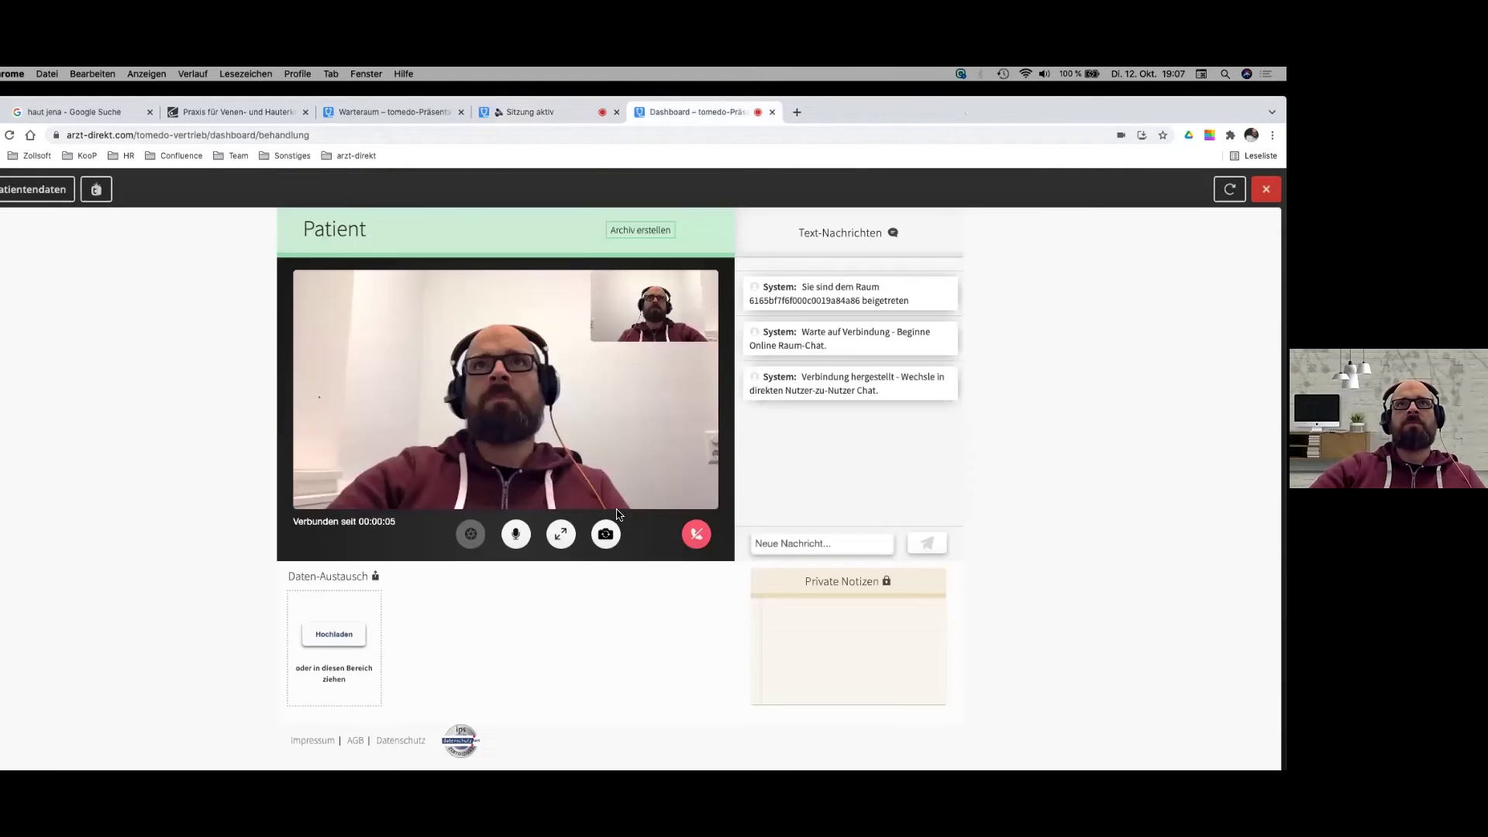
click(515, 535)
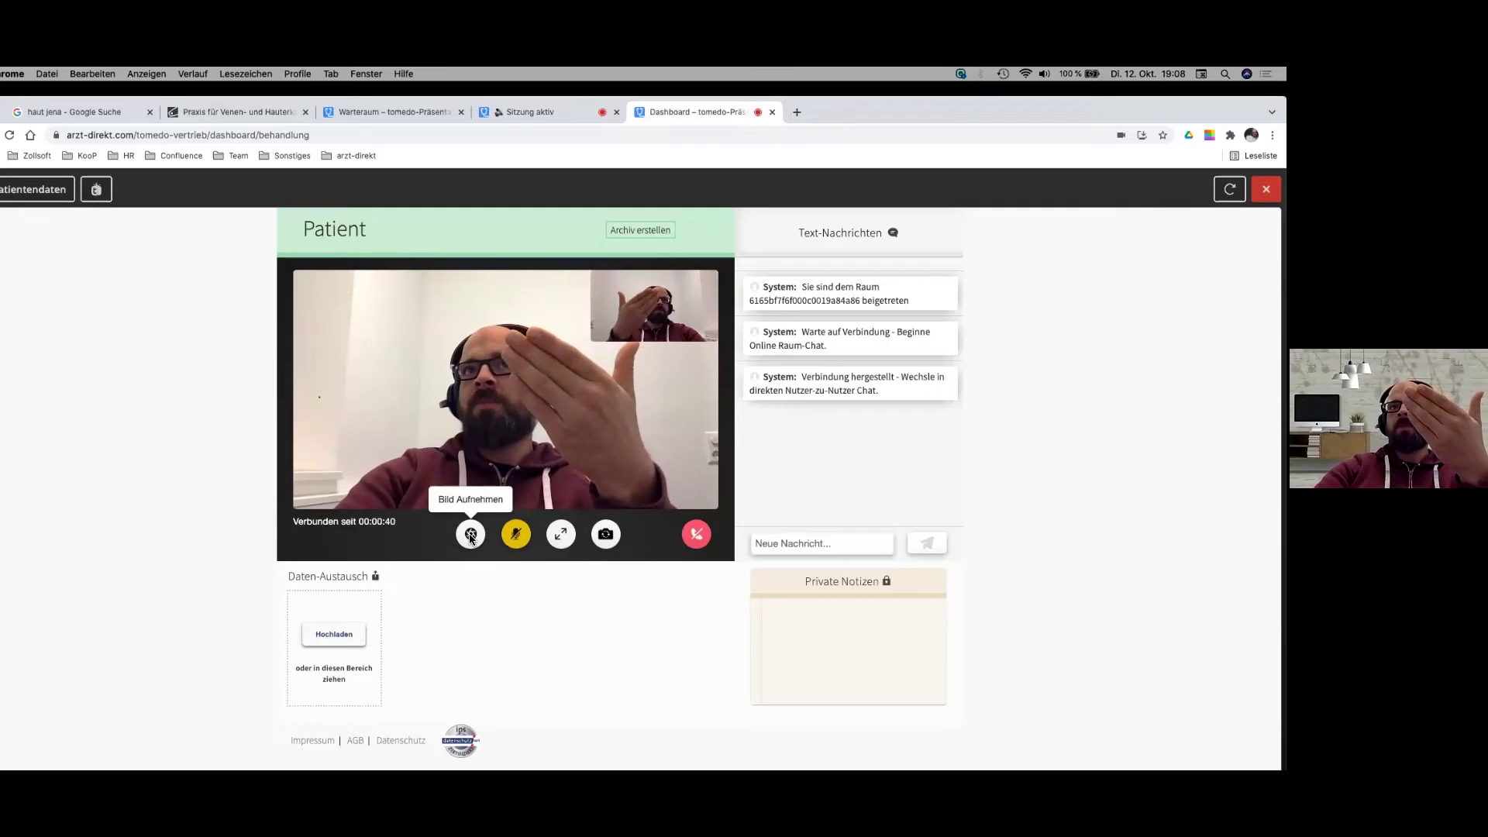
Capture a picture from the video call, outline the back of the hand in red, and save the annotated image
click(470, 535)
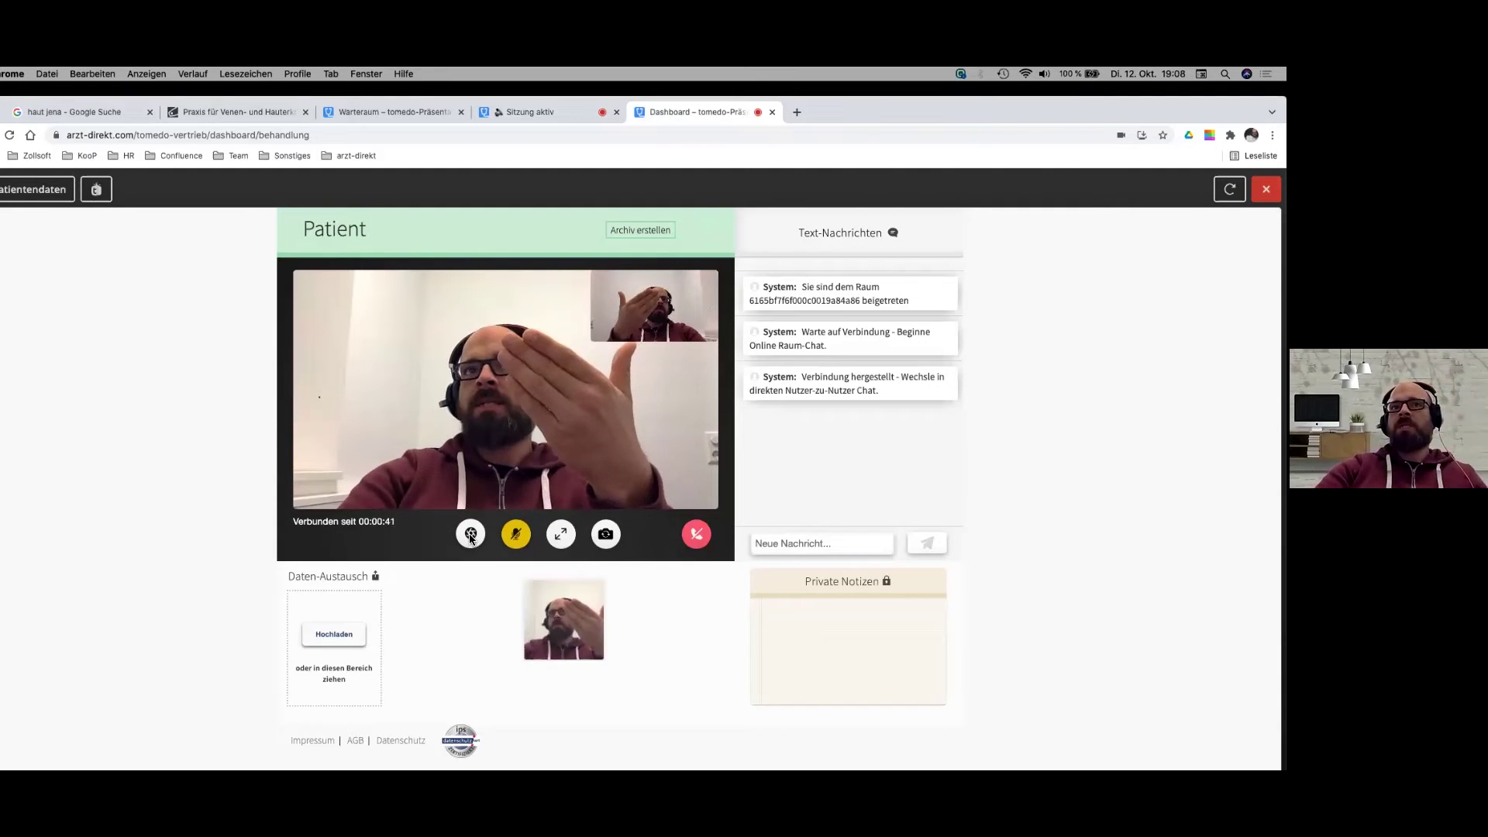
mouse_move(568, 628)
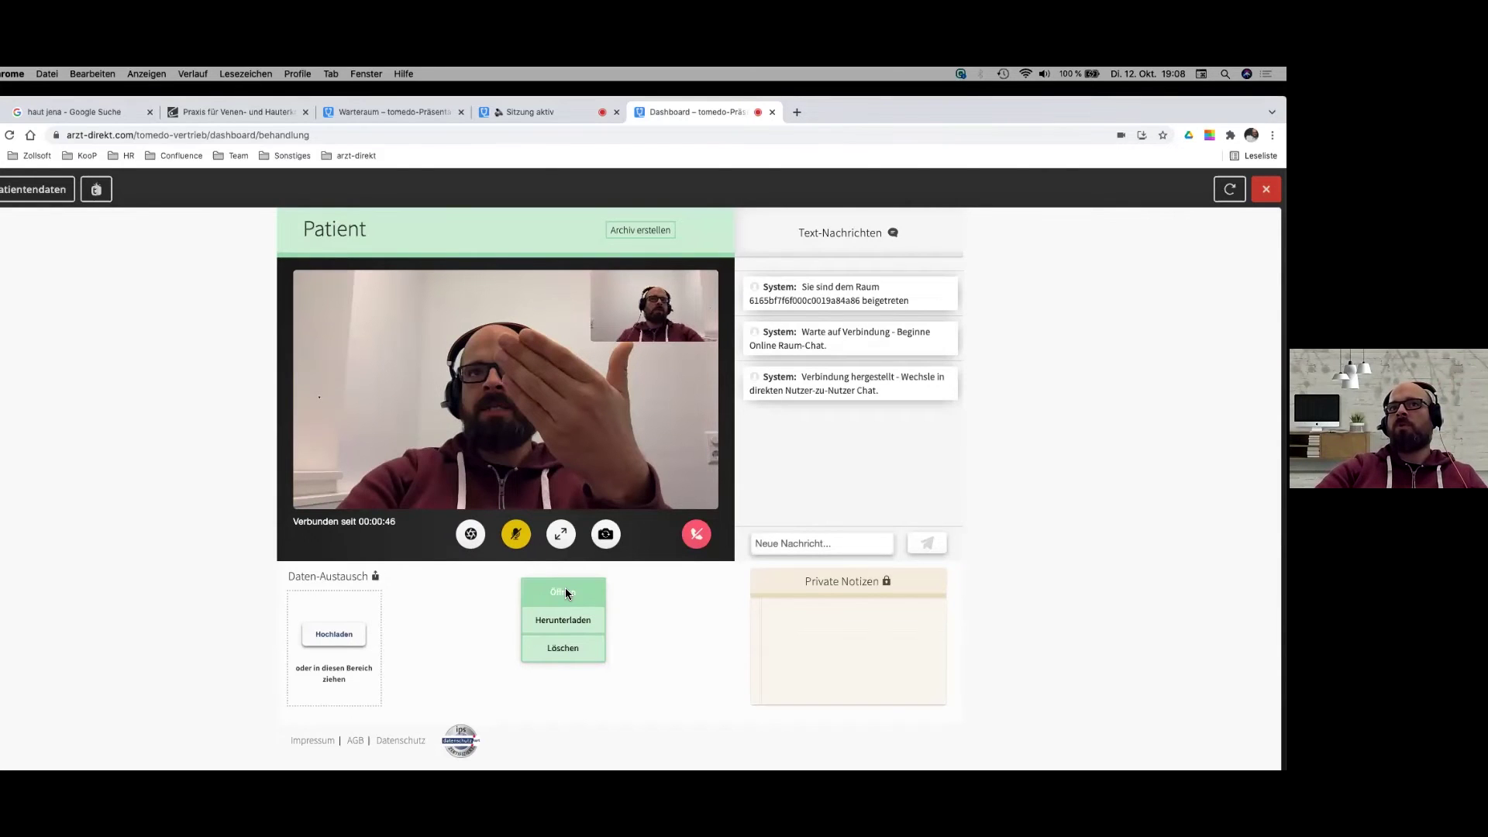
click(567, 593)
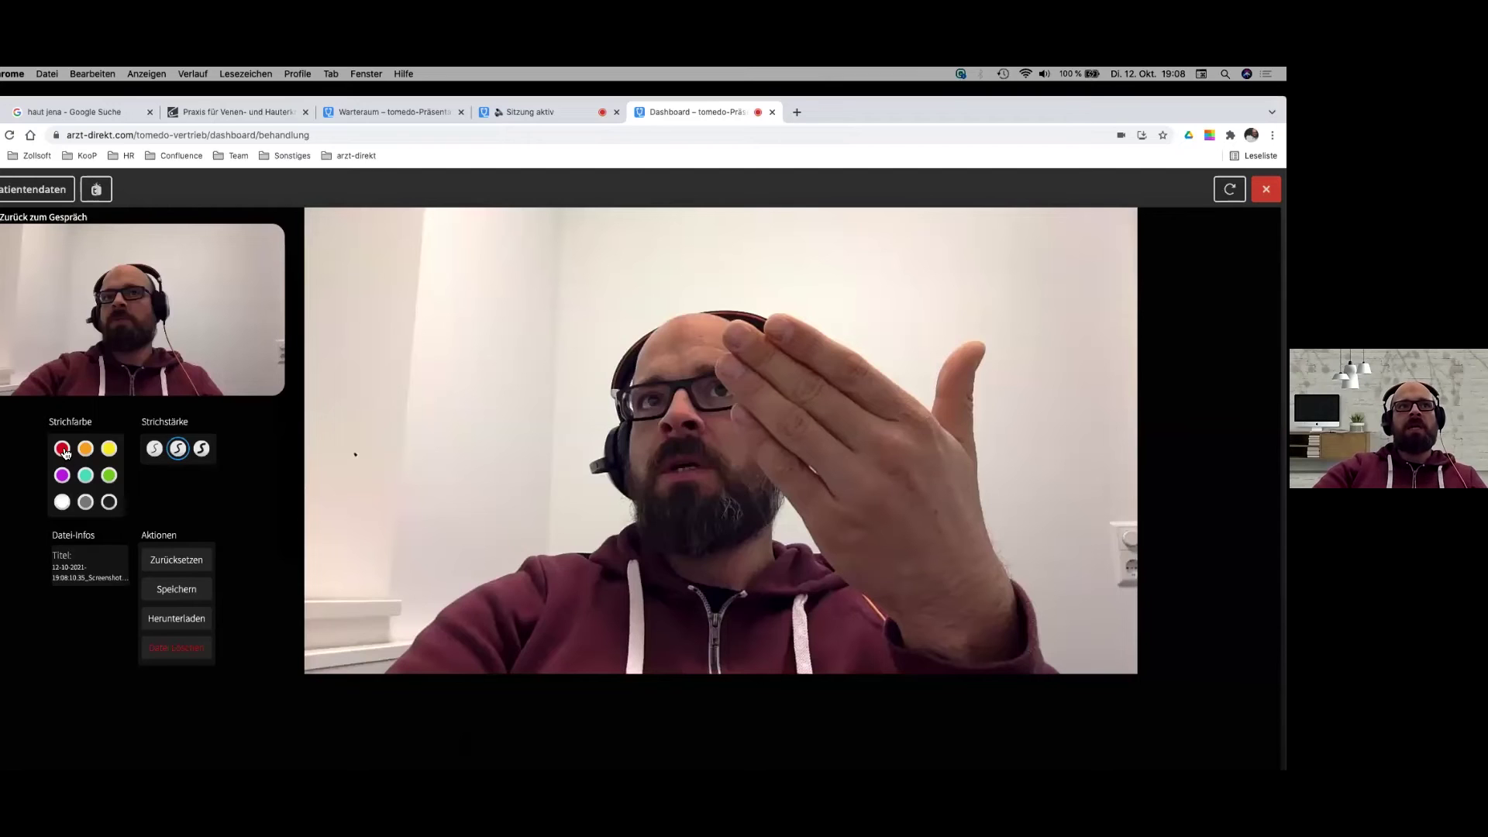
click(62, 450)
mouse_move(857, 507)
mouse_down()
mouse_move(937, 475)
mouse_move(961, 496)
mouse_move(859, 514)
mouse_up()
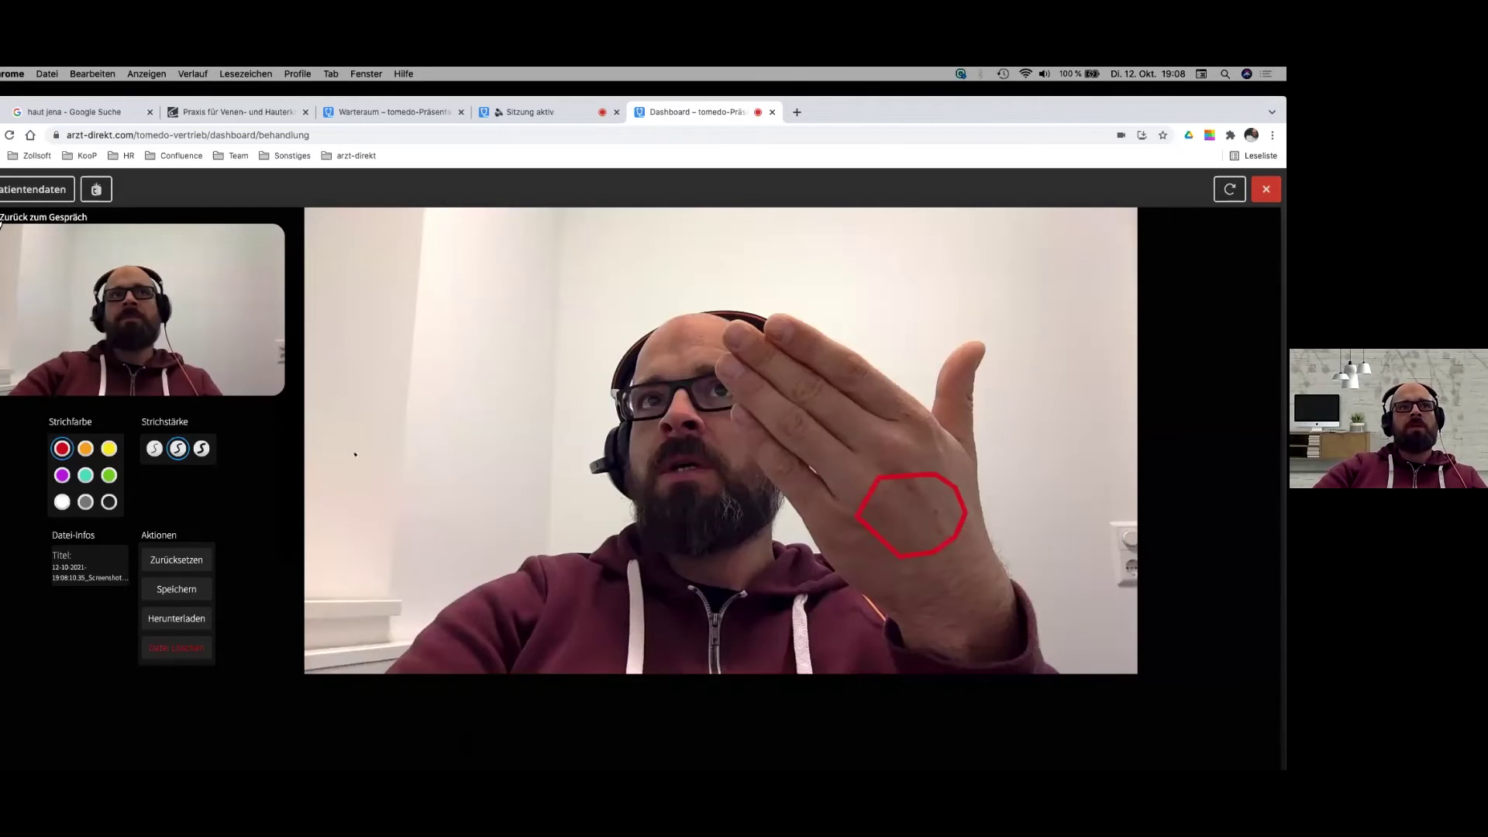
click(182, 591)
Examine the shared picture and Daten-Austausch area in the patient's session, and the archive option in the doctor's session
mouse_move(614, 628)
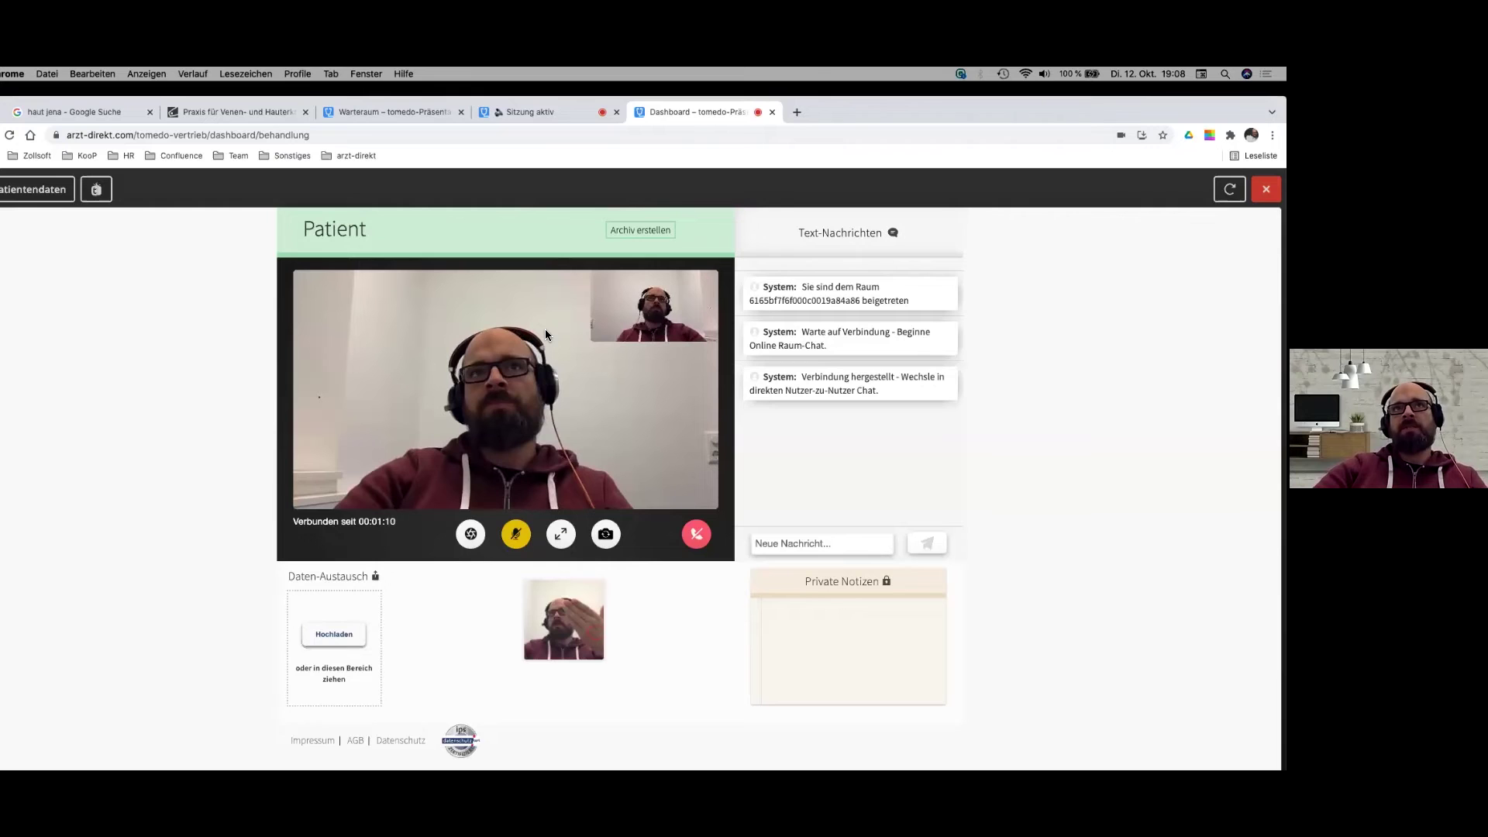
key(ctrl+shift+Tab)
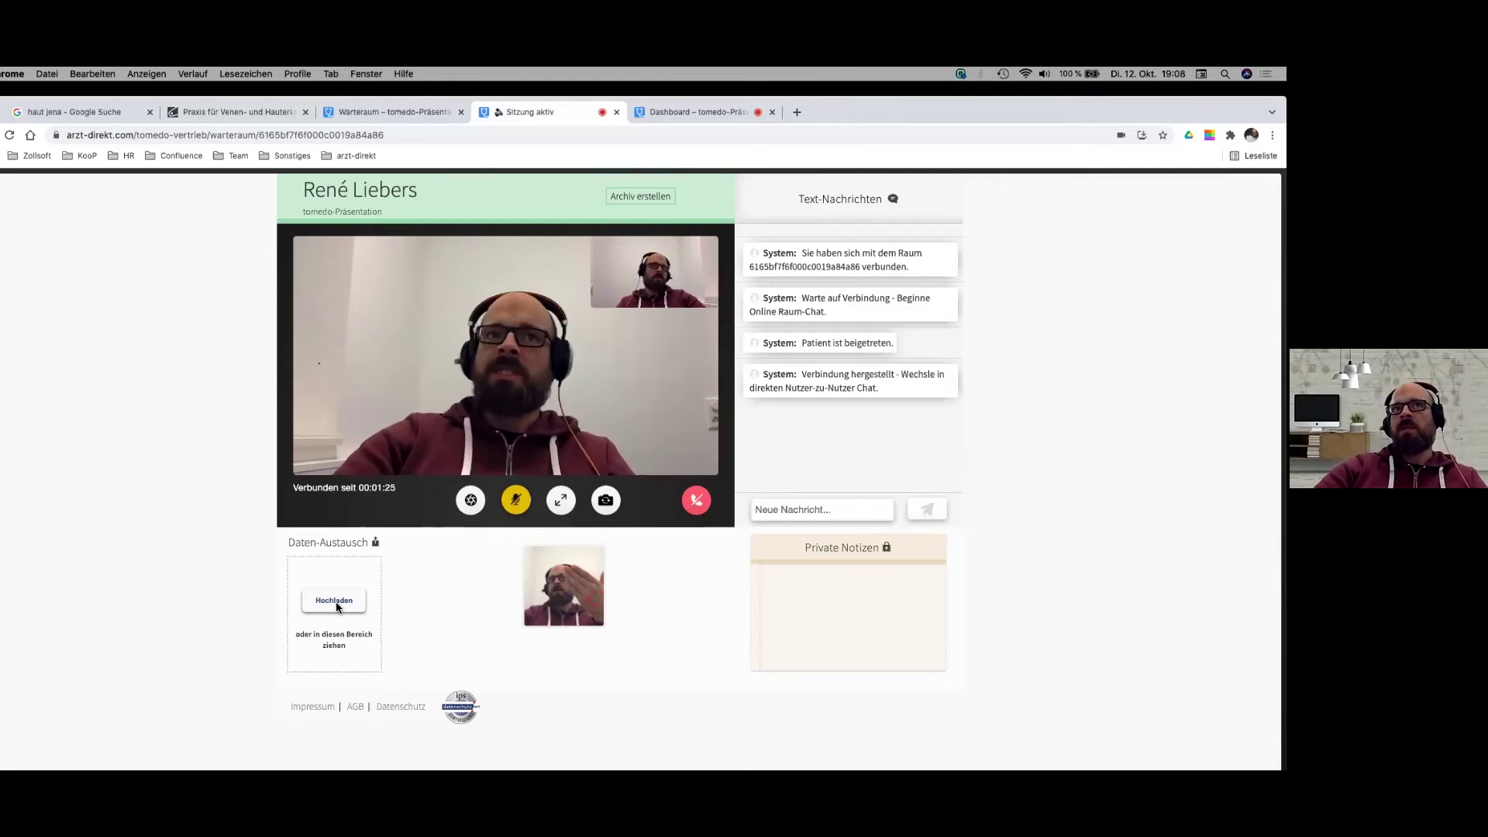
click(727, 113)
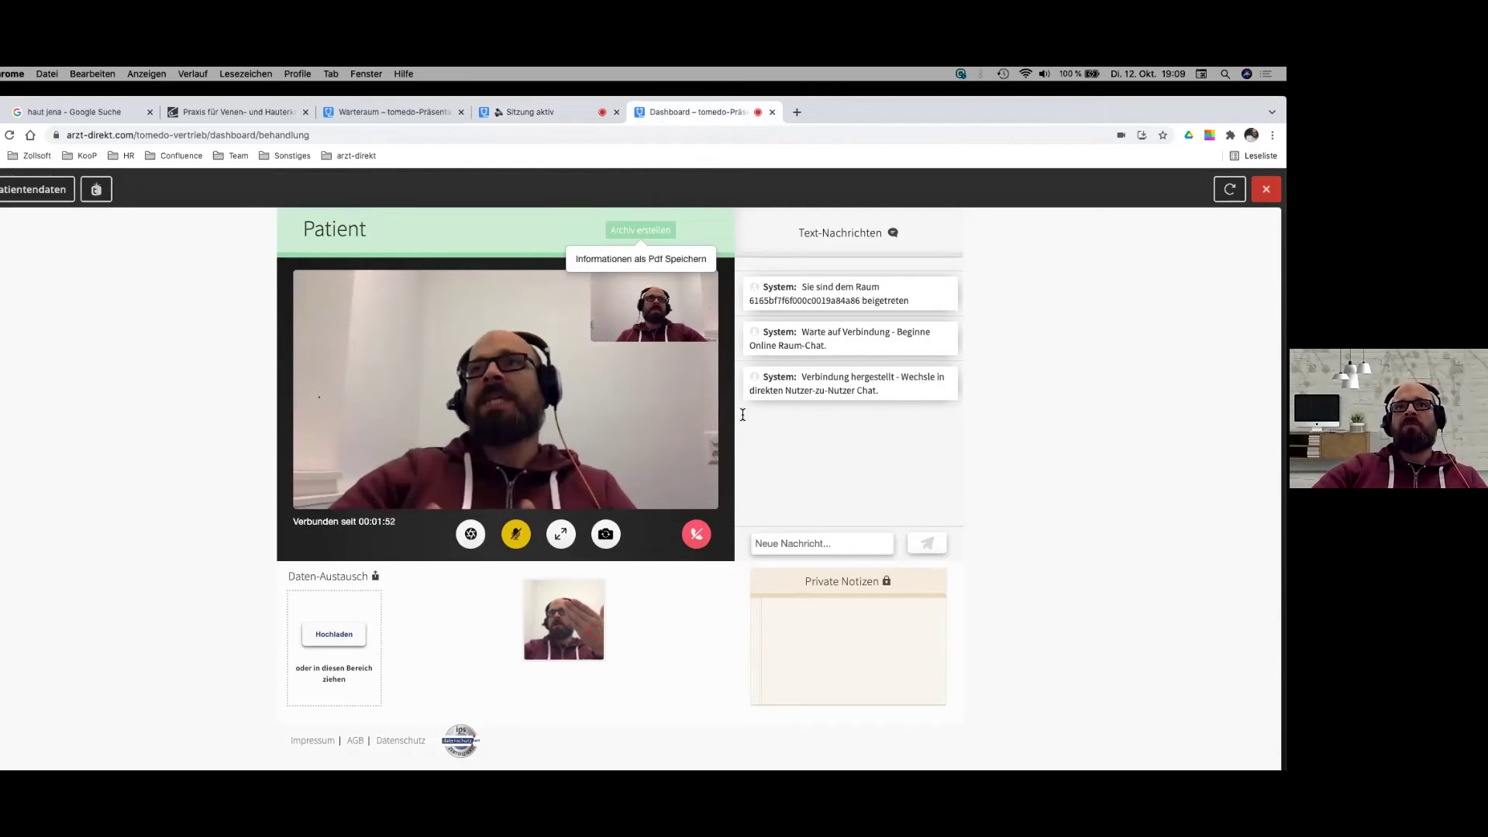
End the video call from the doctor's side, leave the session, and complete it with a return to tomedo
click(697, 536)
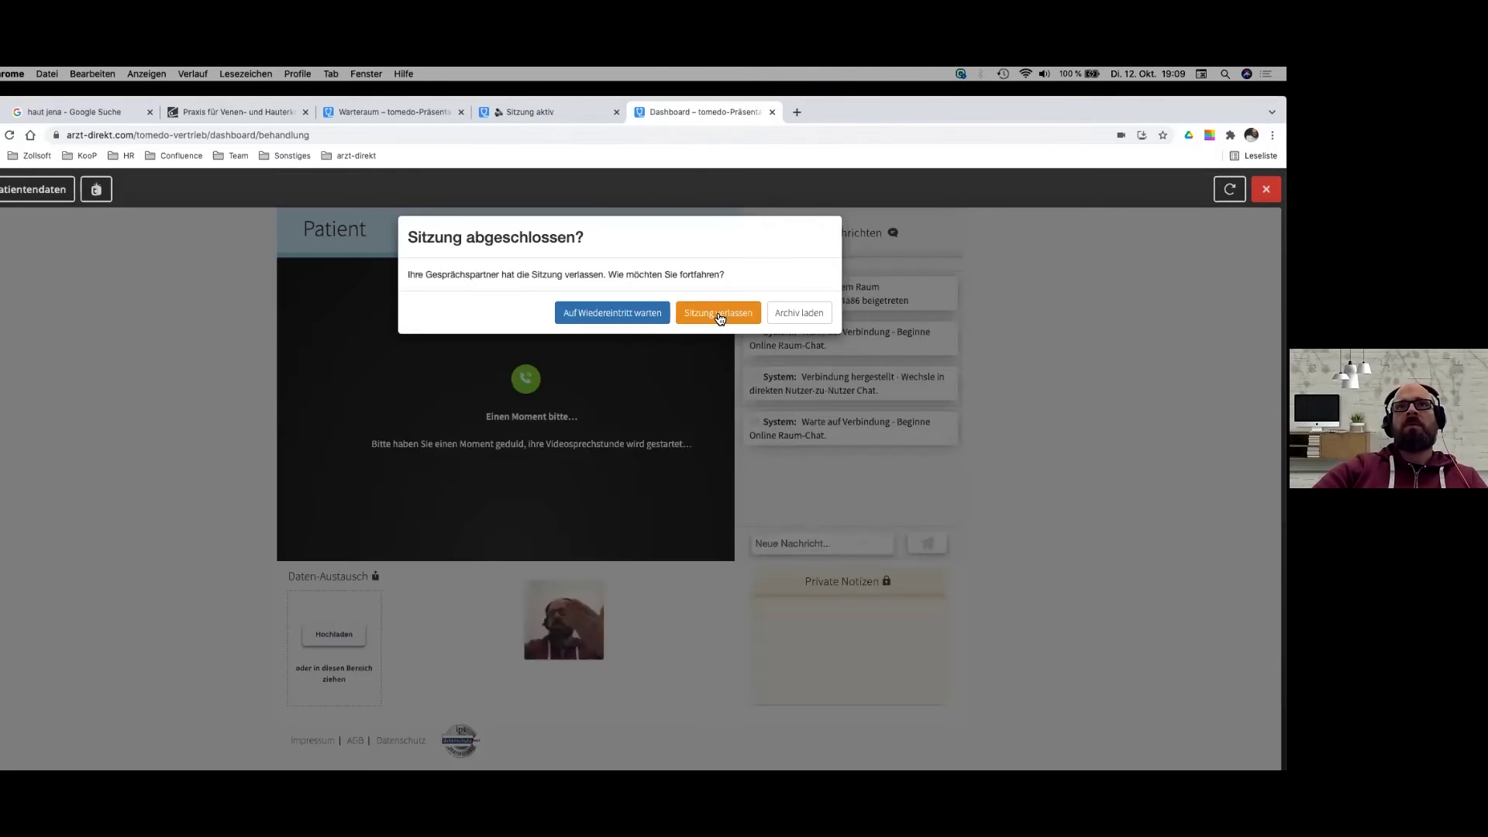
click(718, 315)
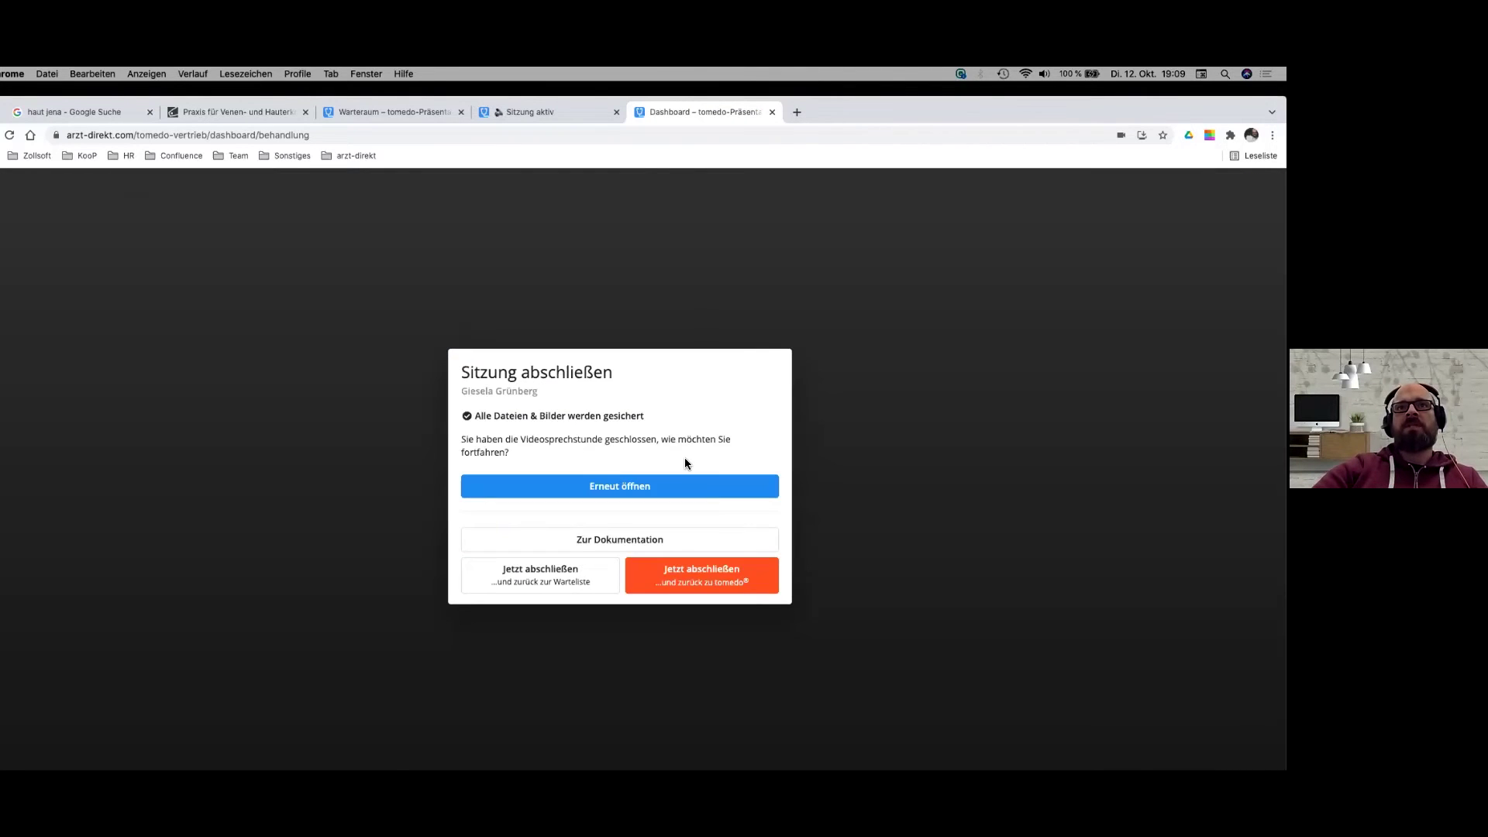
click(711, 582)
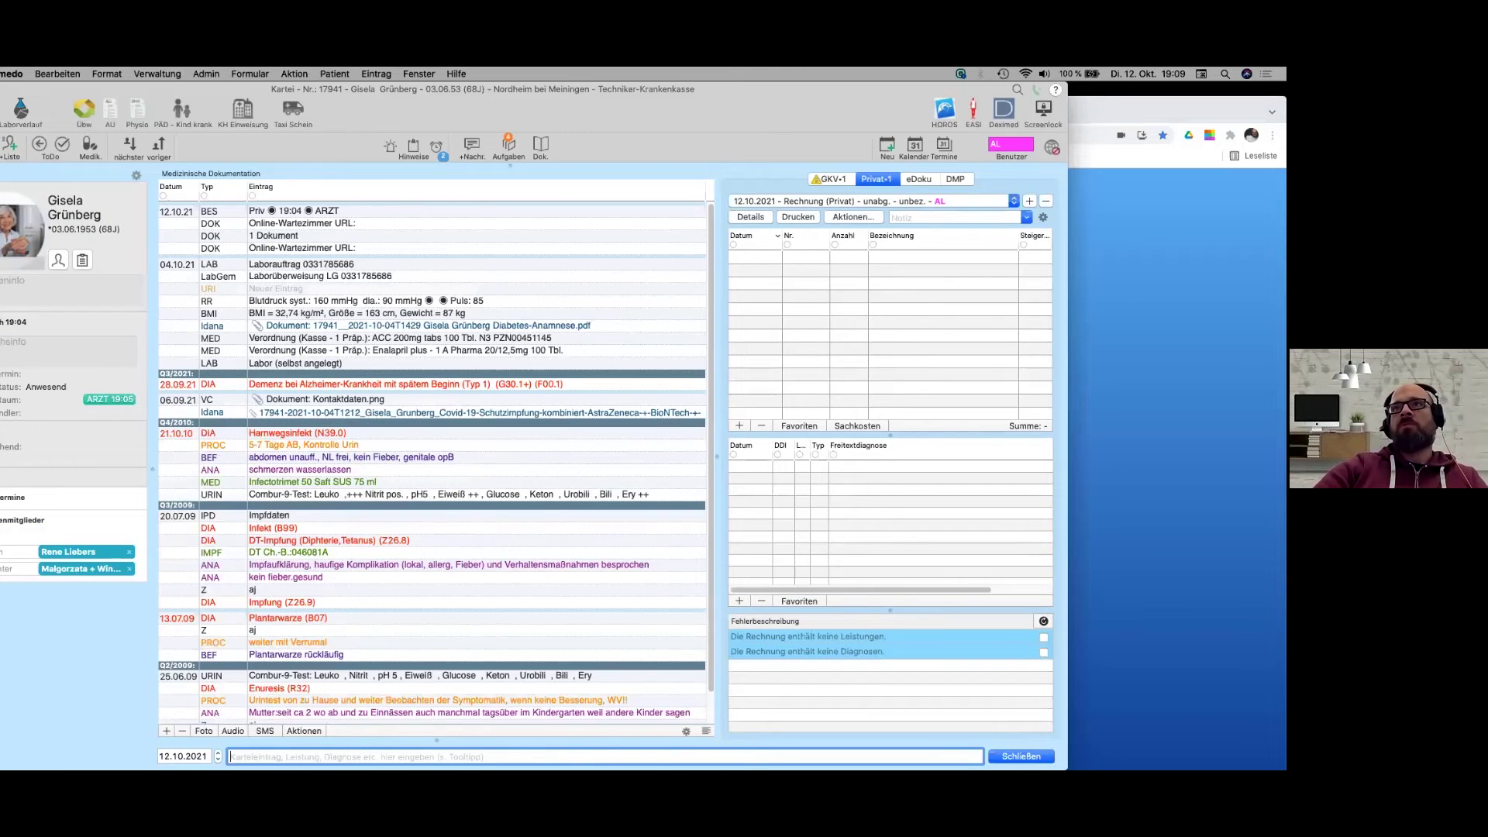
Close the dashboard and the ended session's Warteraum page in the browser, and return to the patient's Kartei in tomedo
key(super+Tab)
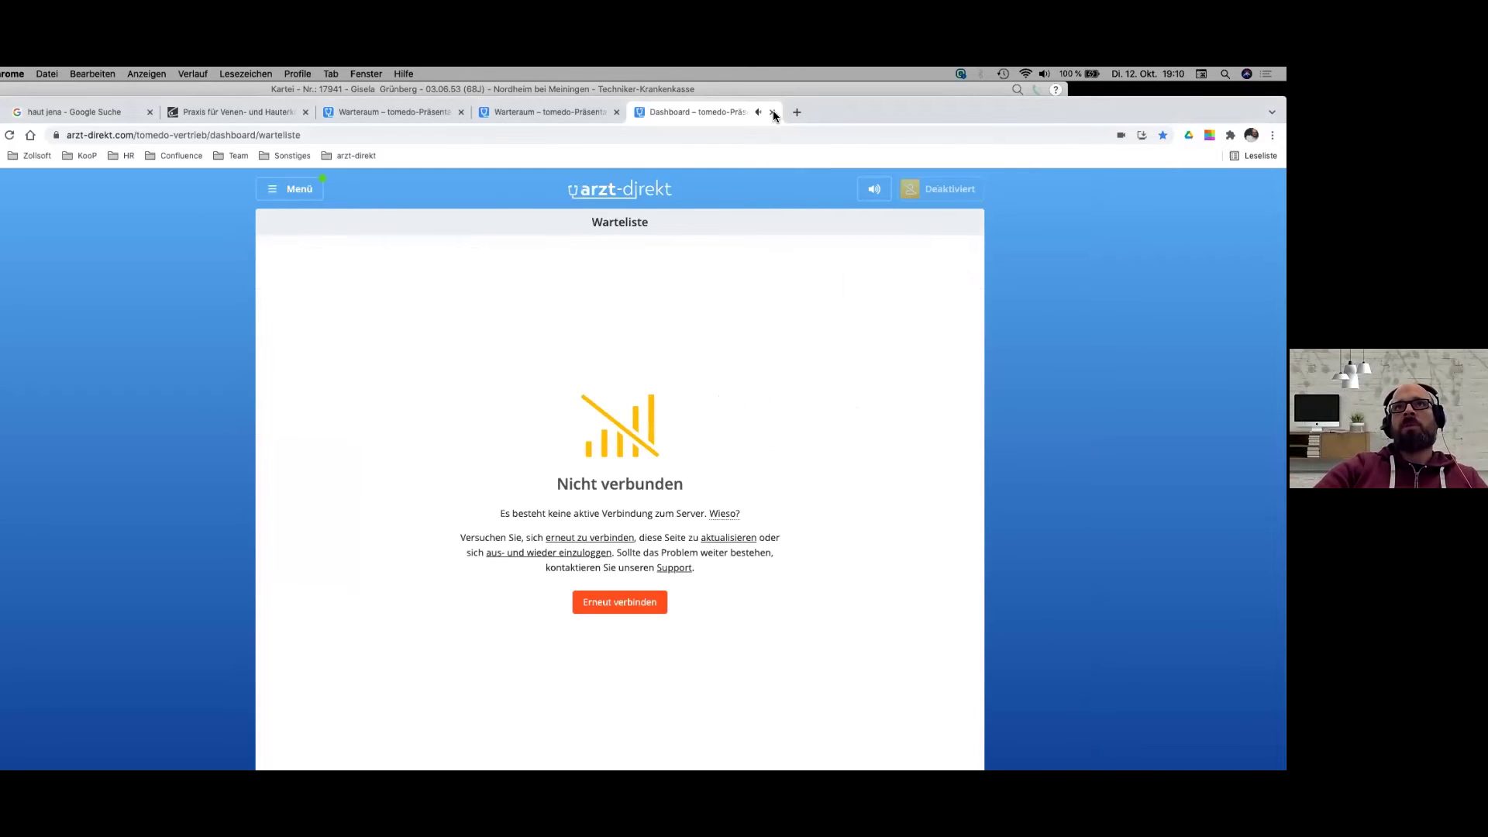
click(772, 113)
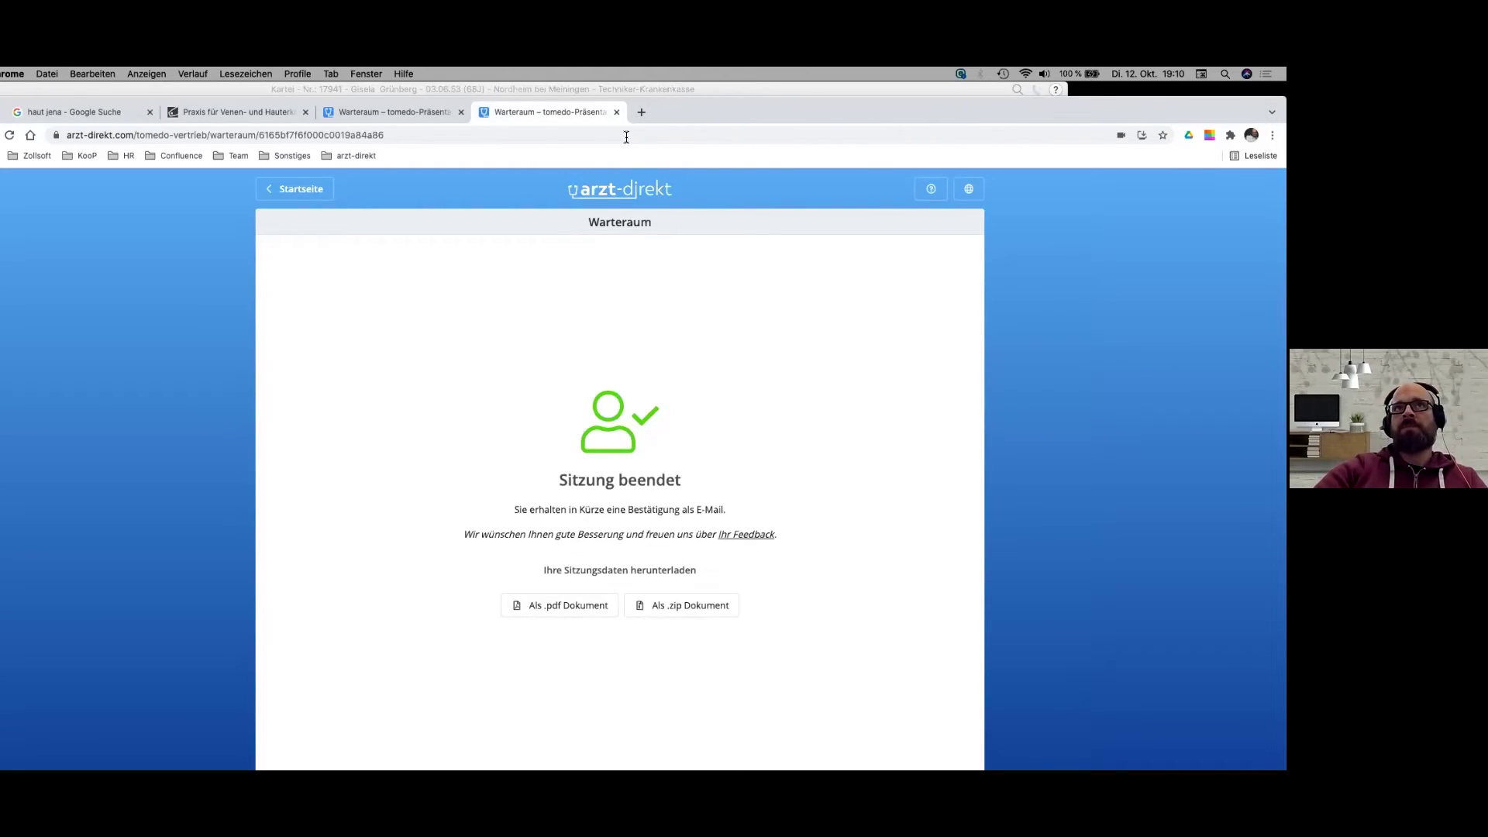
click(616, 112)
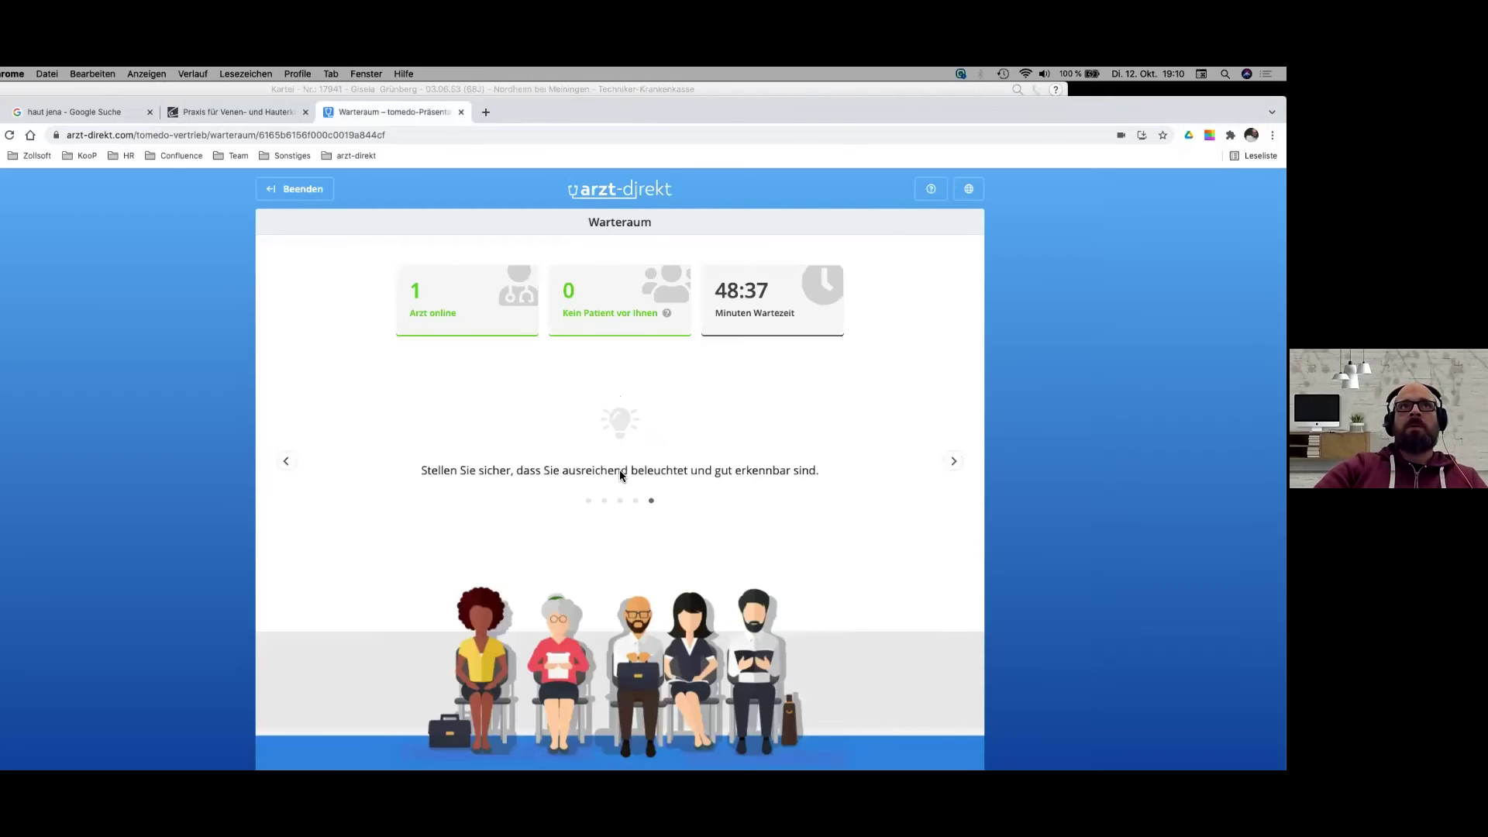
key(ctrl+Up)
click(513, 455)
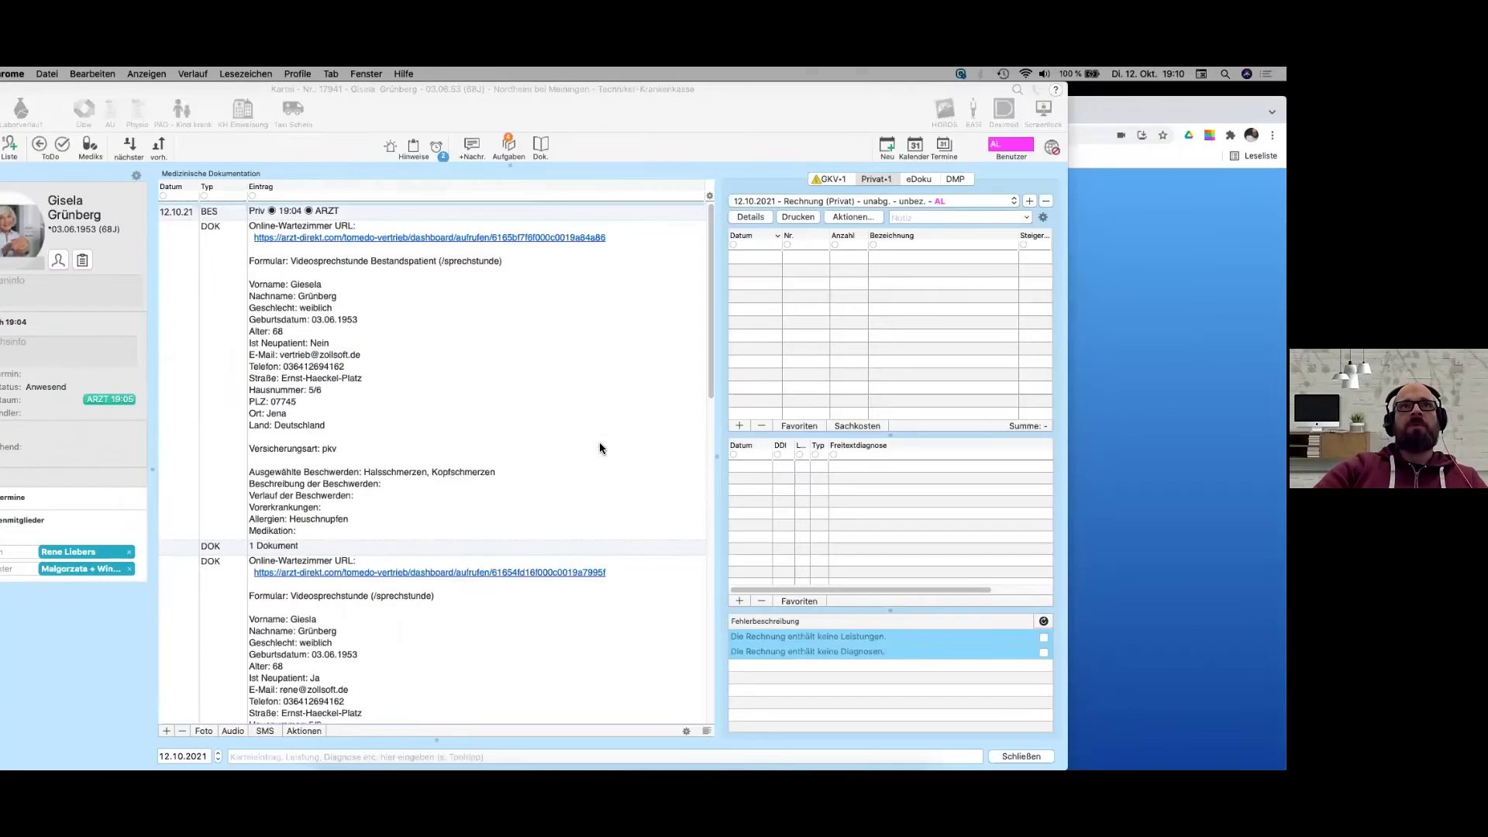
Move the tomedo Kartei window to Schreibtisch 3 and switch to that desktop
key(ctrl+Up)
drag(310, 362, 667, 85)
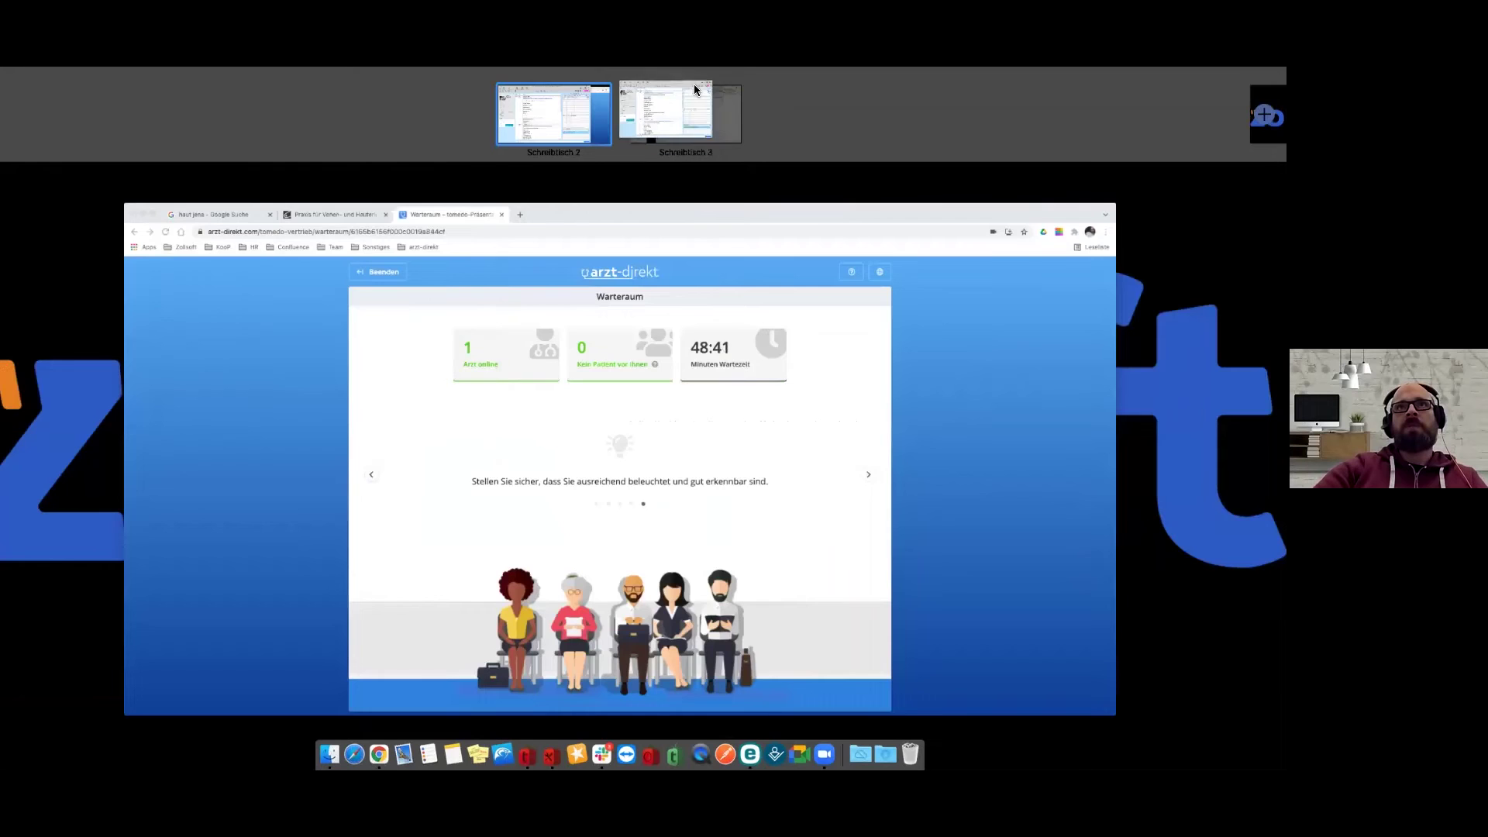
click(697, 102)
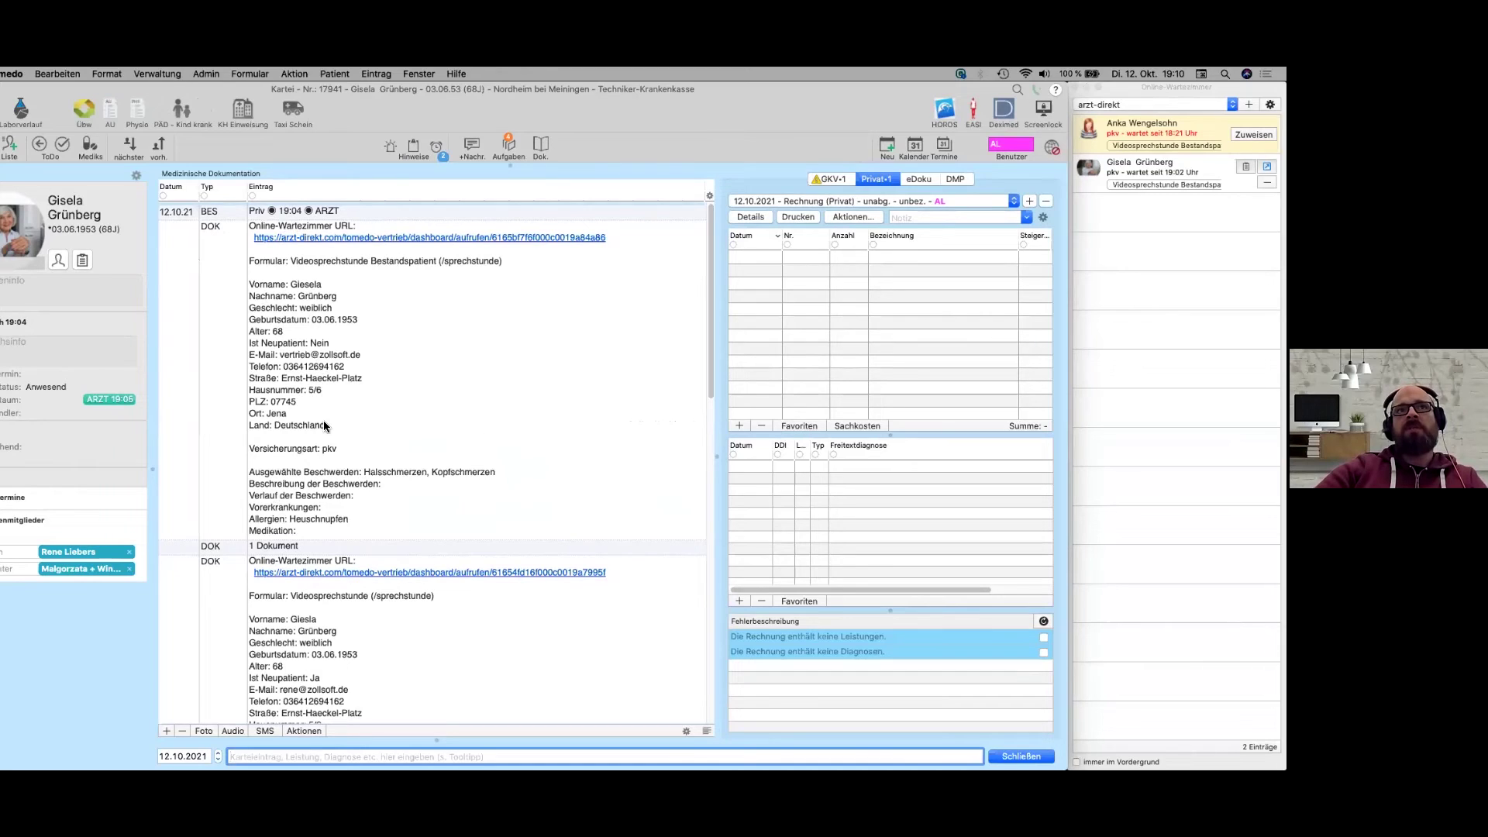
View the vss_info_2021-10-12 file attached to the "1 Dokument" entry, and close both the entry and the patient's Kartei
scroll(341, 515, down, 1)
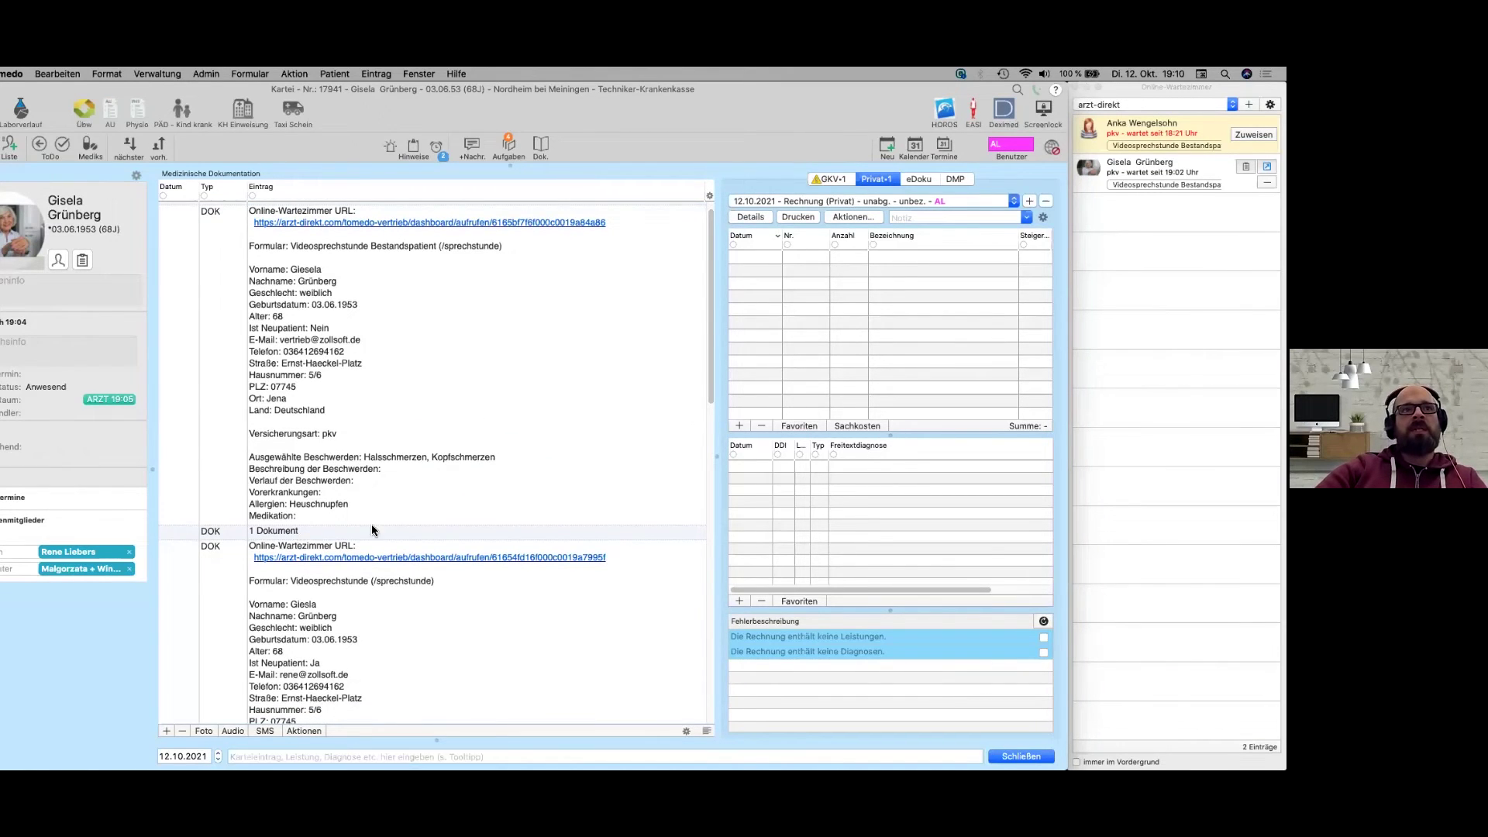
double_click(371, 529)
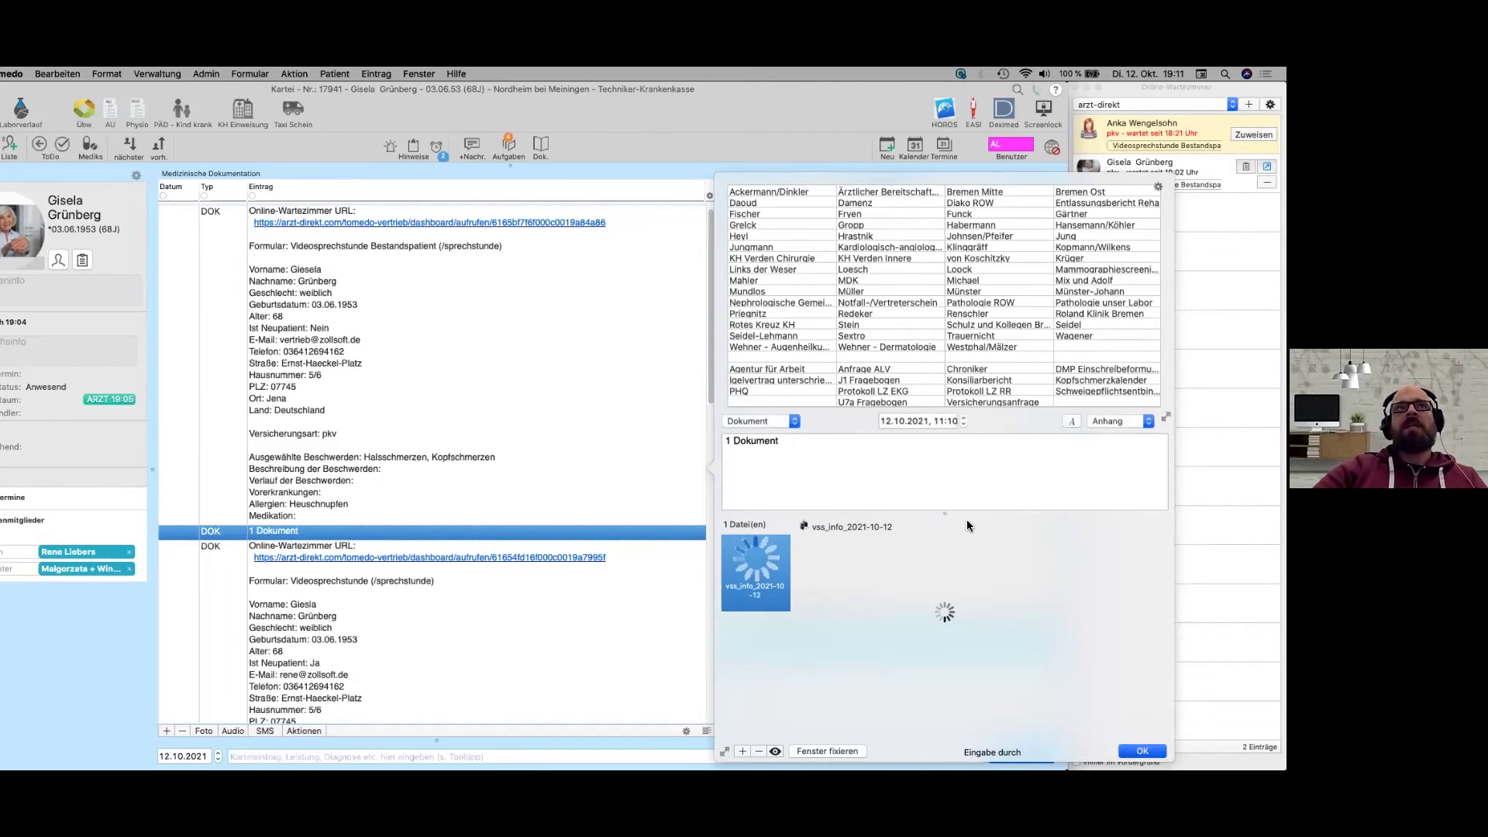
key(Return)
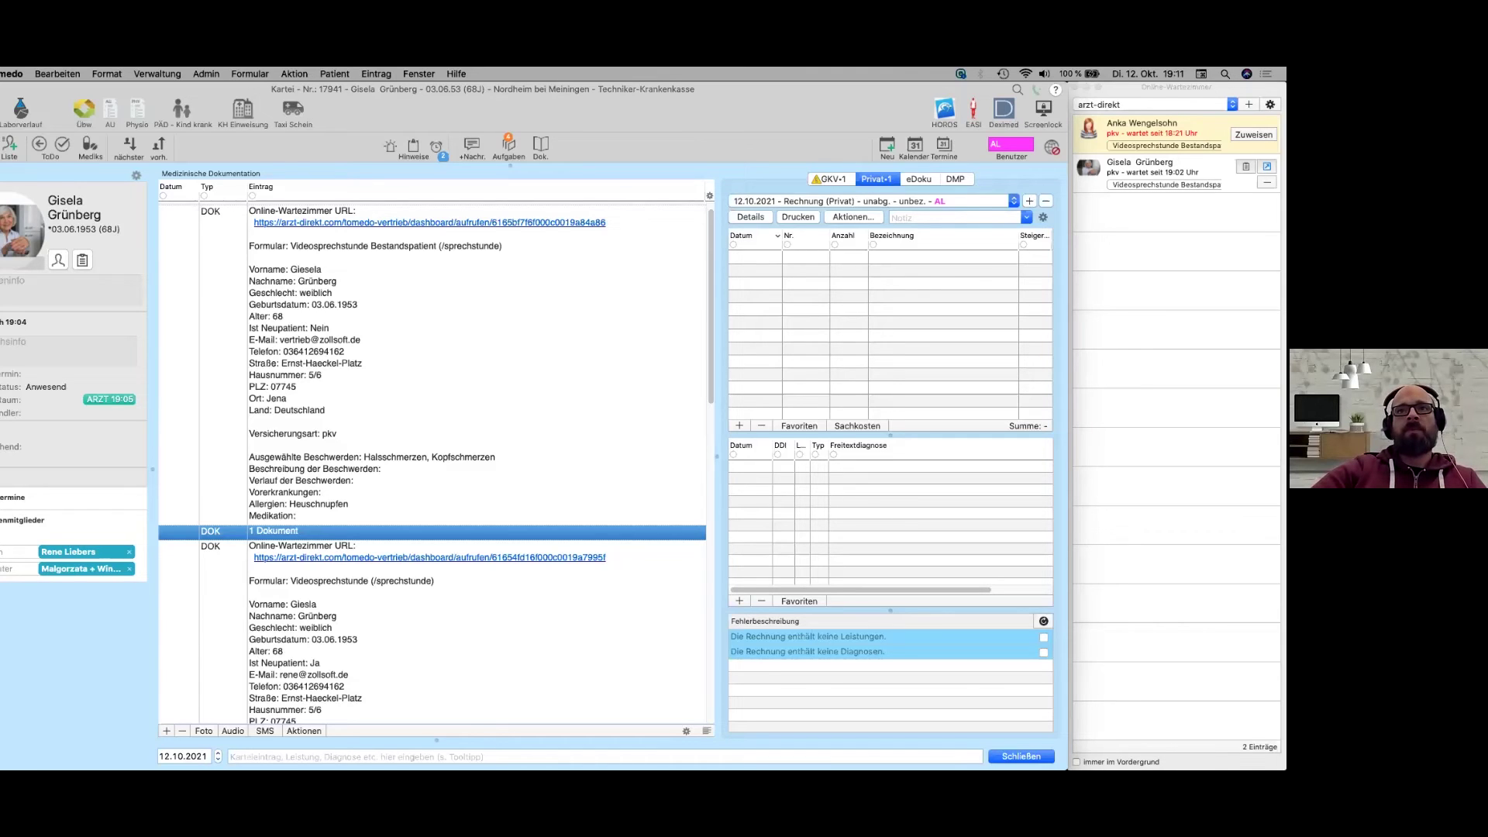
key(super+w)
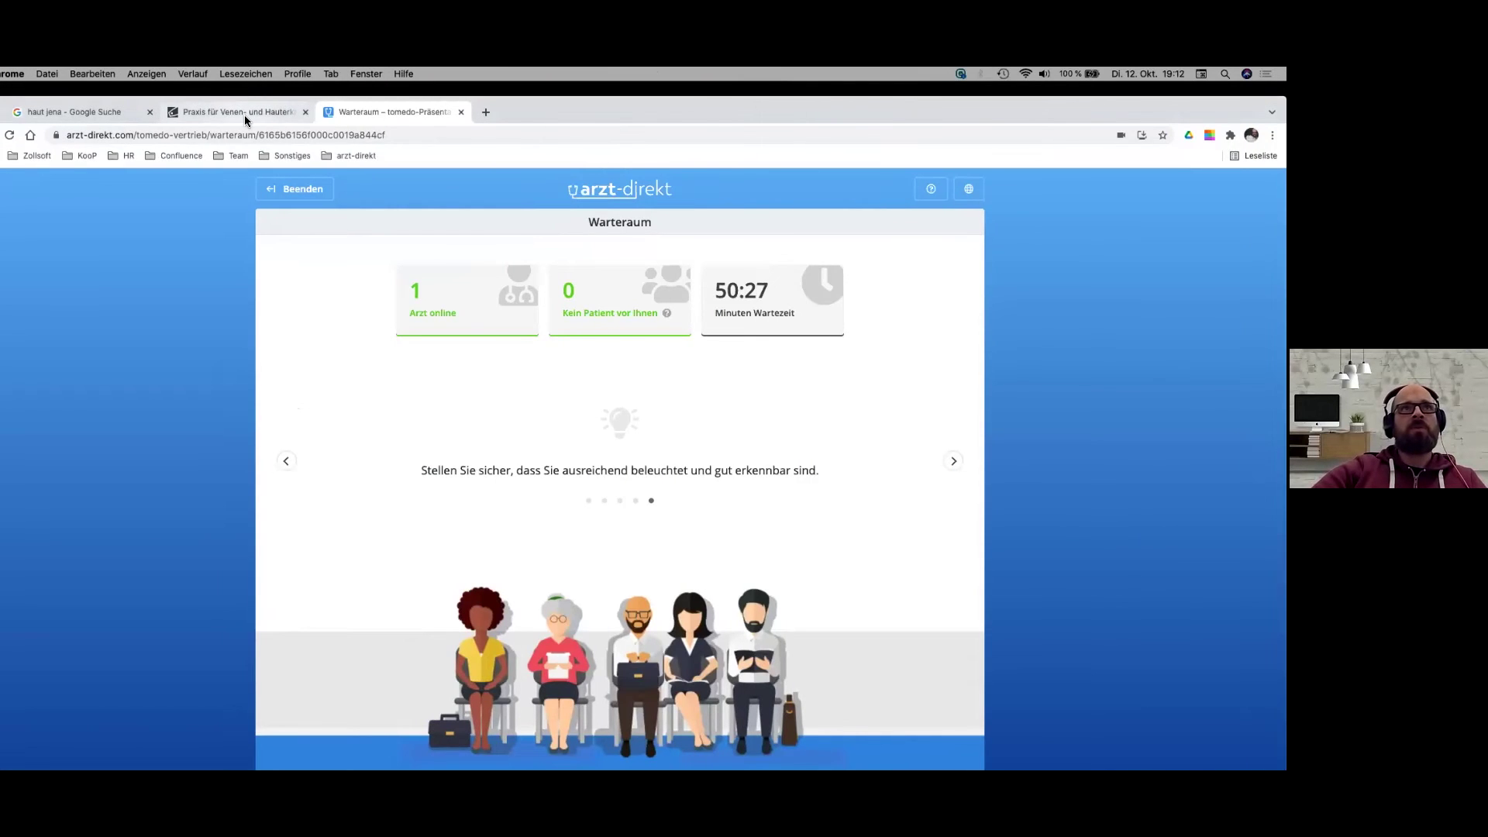
In the browser, start an appointment booking on the Venenpraxis Jena website and set the insurance status to Privat versichert
click(244, 115)
scroll(800, 439, down, 7)
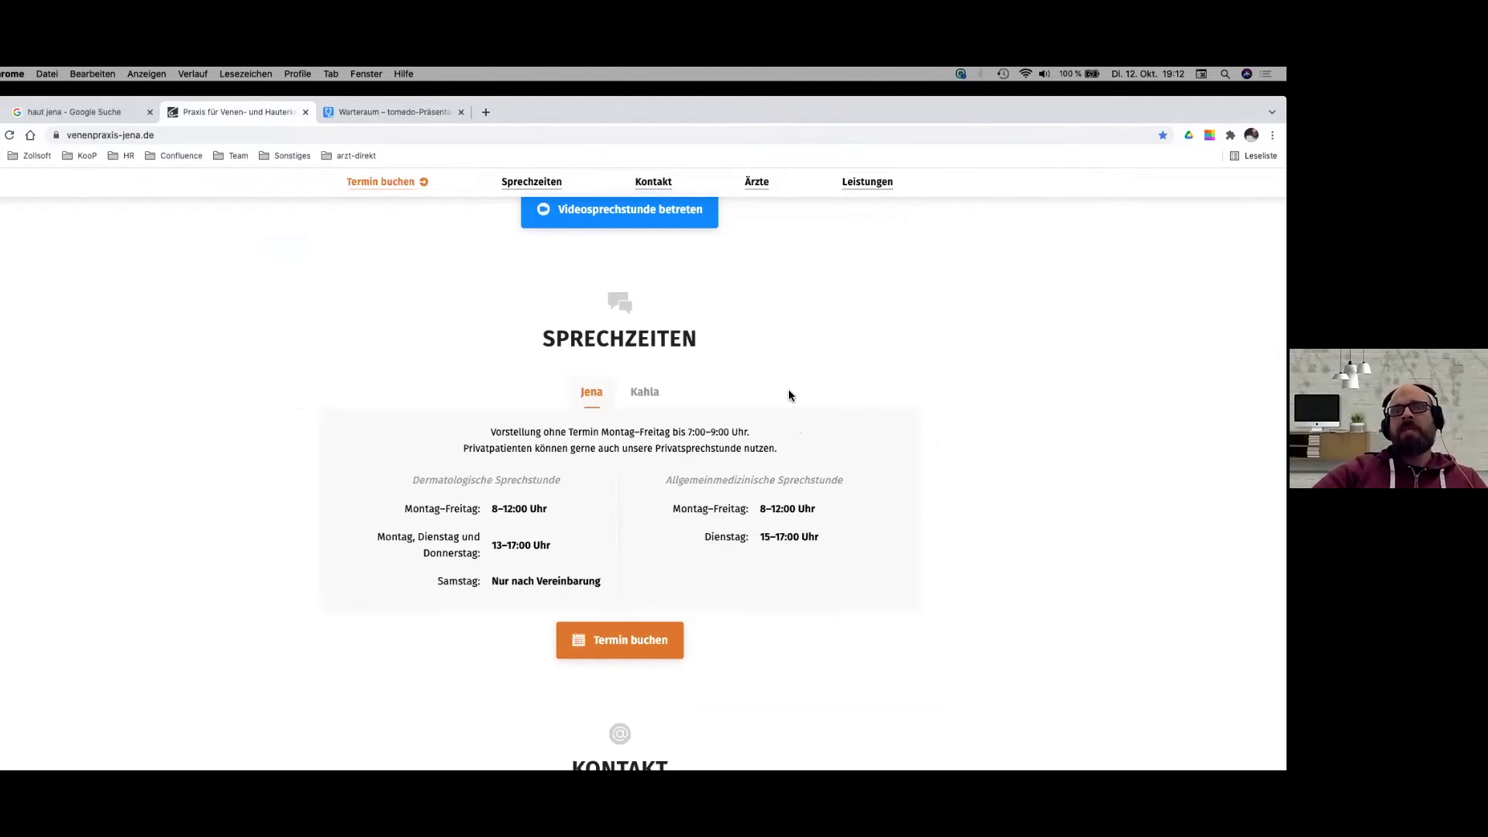
click(633, 640)
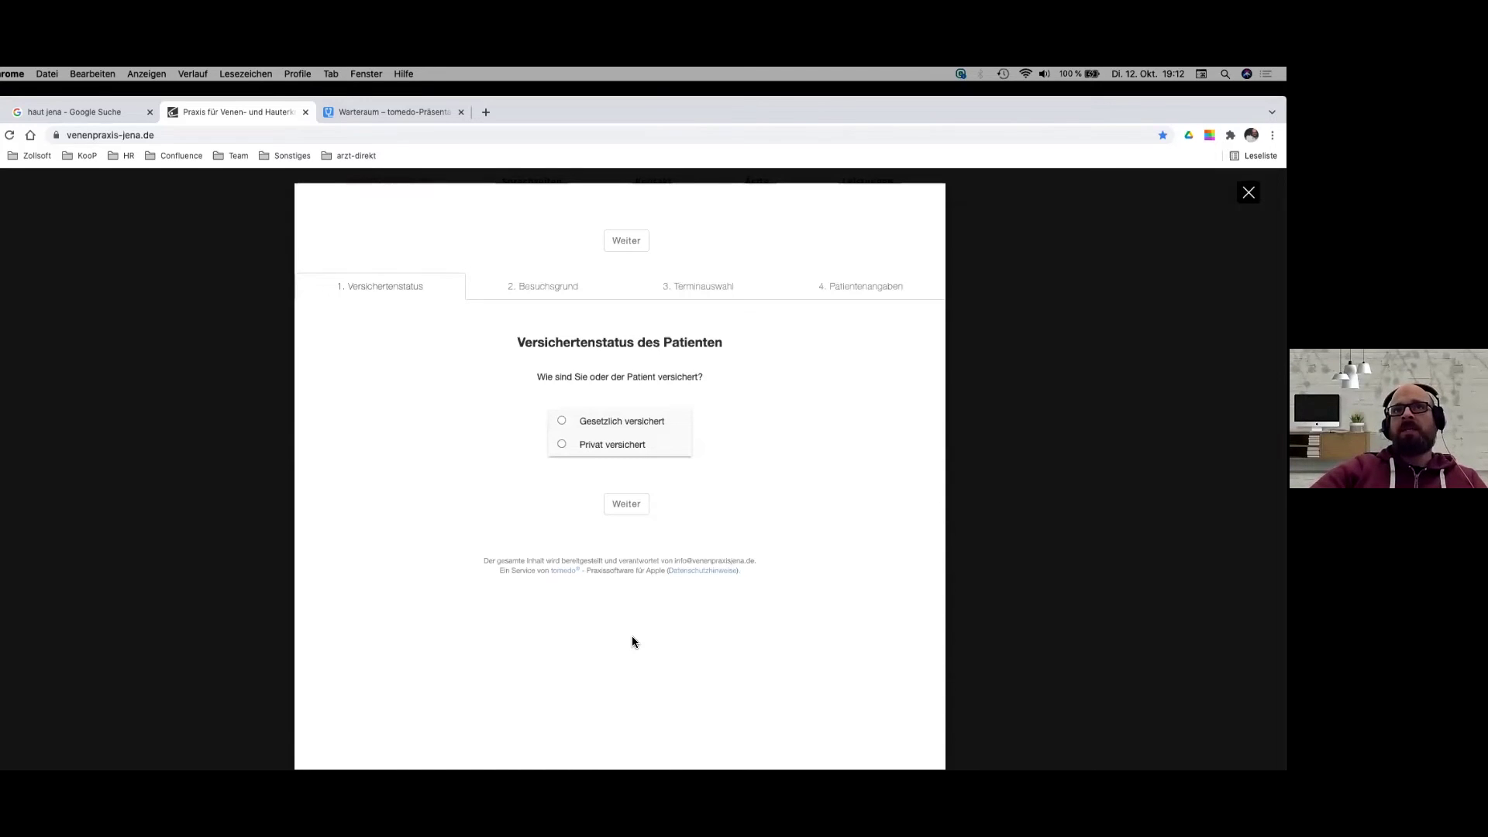
click(627, 447)
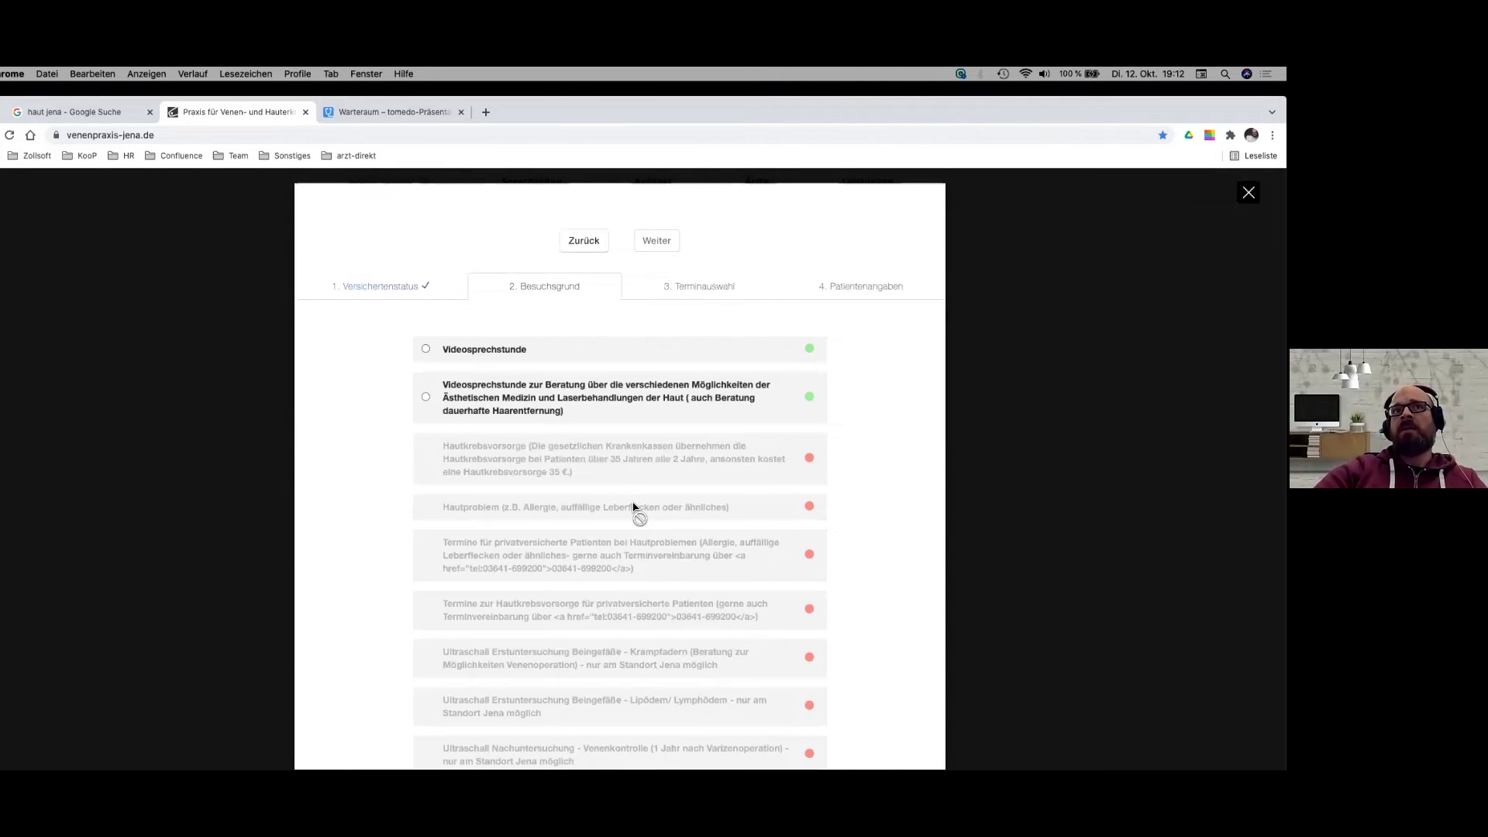
Review the visit reasons, choose the Videosprechstunde for advice on Ästhetische Medizin and Laserbehandlungen, and continue to the Terminauswahl
scroll(633, 508, down, 2)
scroll(633, 508, down, 2)
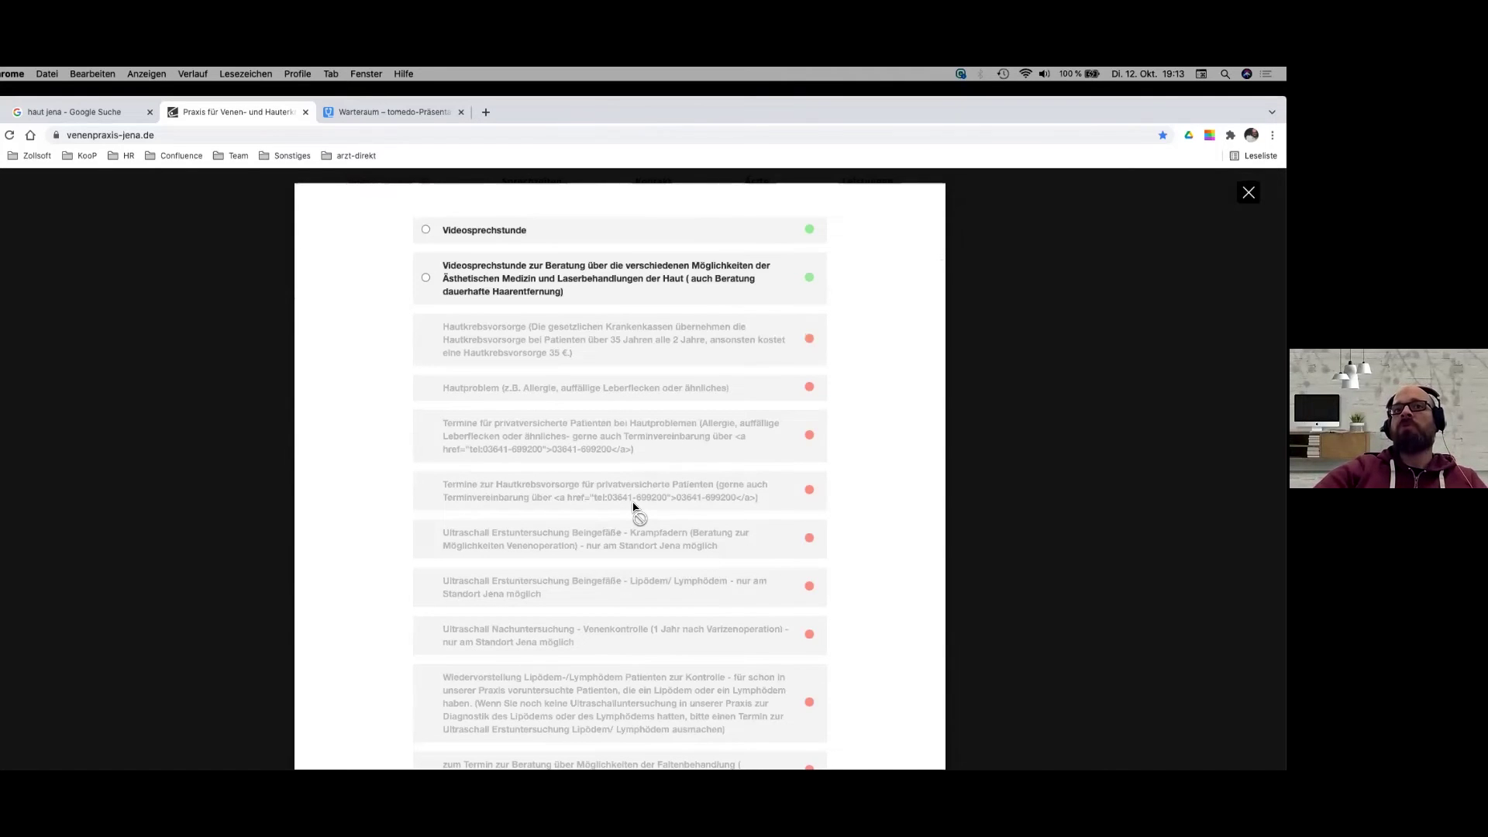
scroll(634, 507, down, 4)
scroll(633, 507, up, 6)
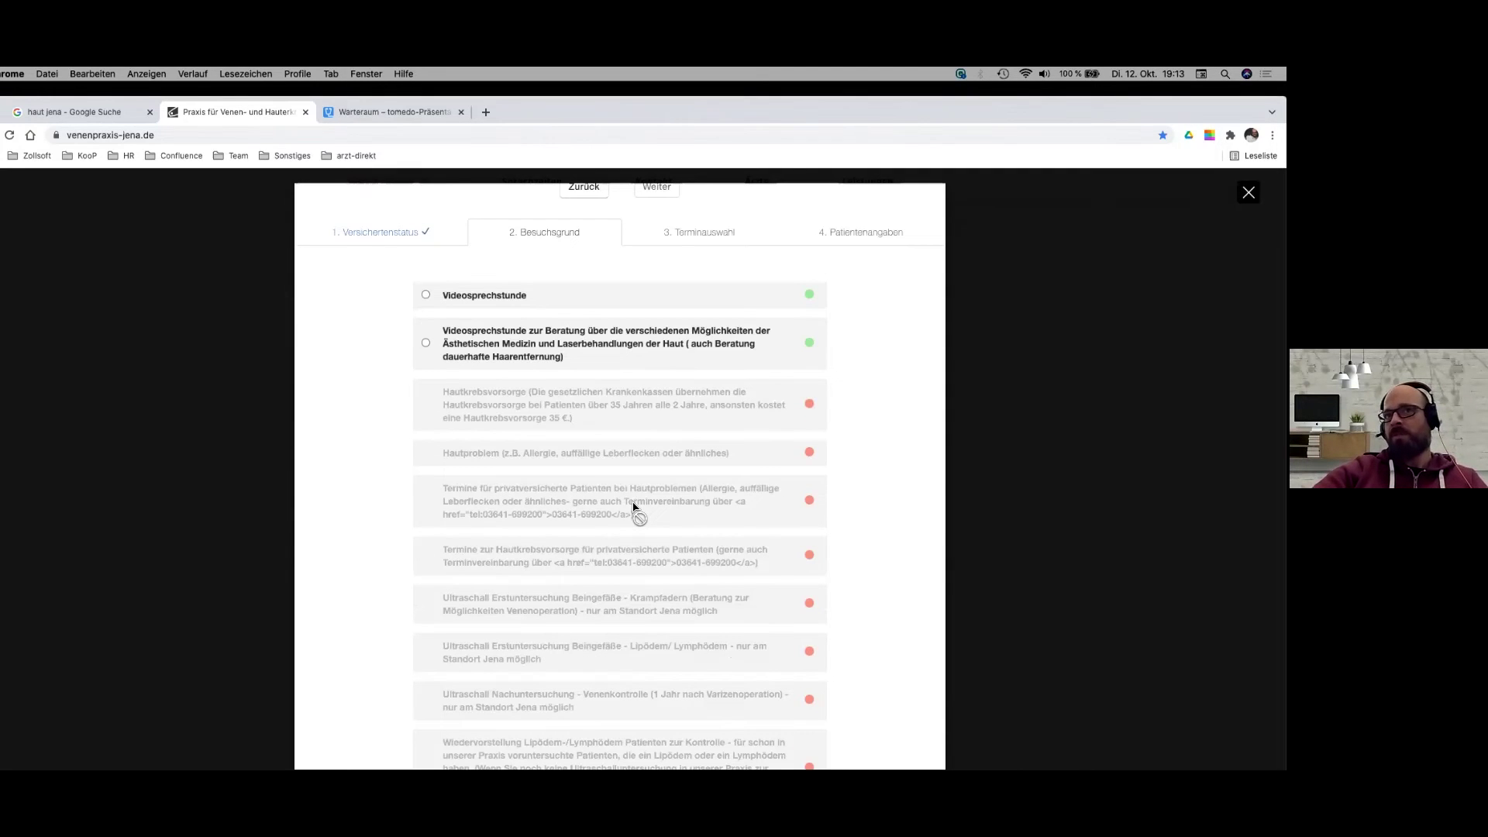
click(574, 348)
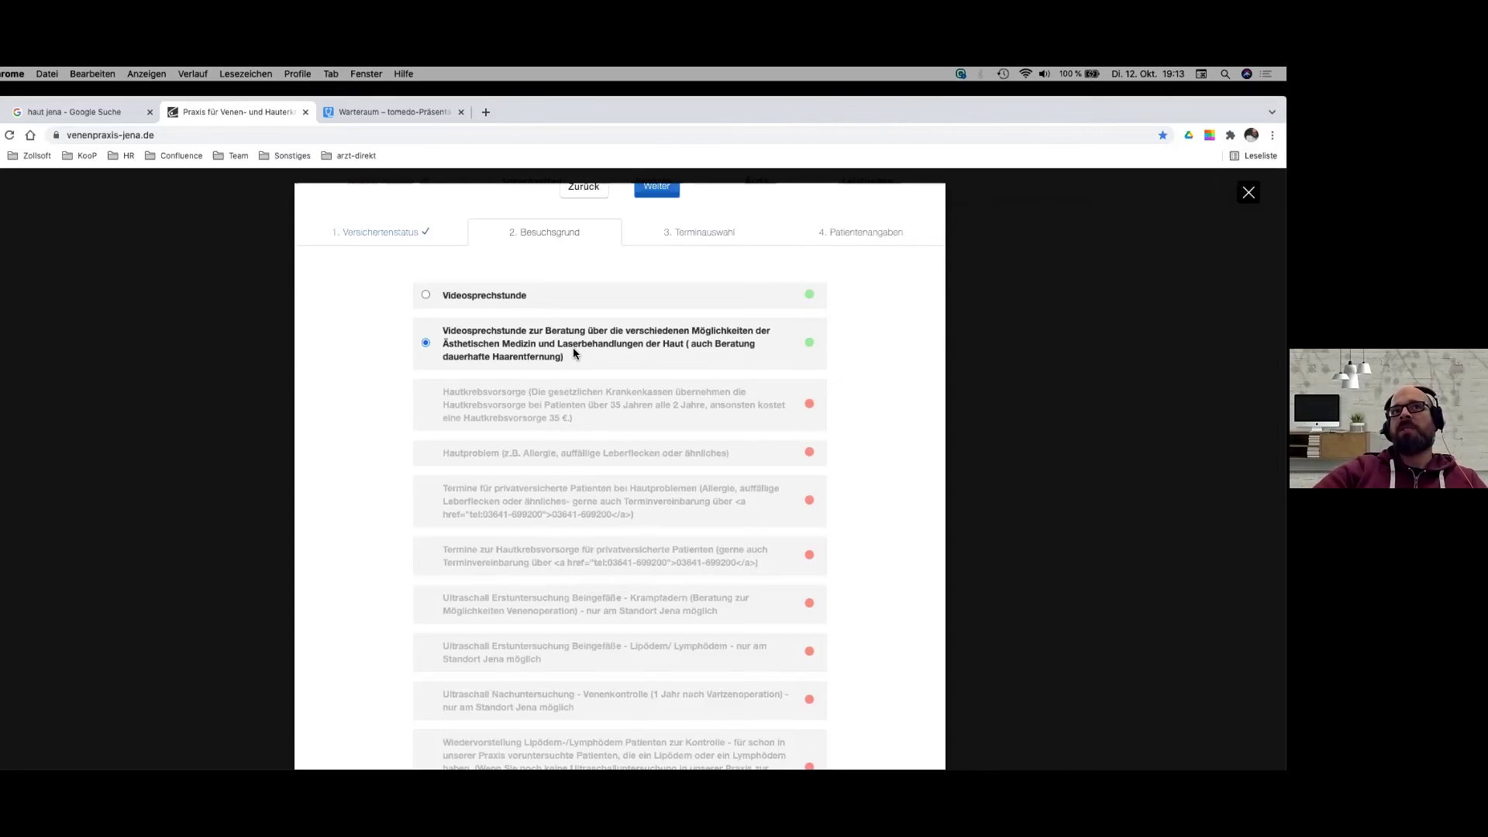
click(655, 192)
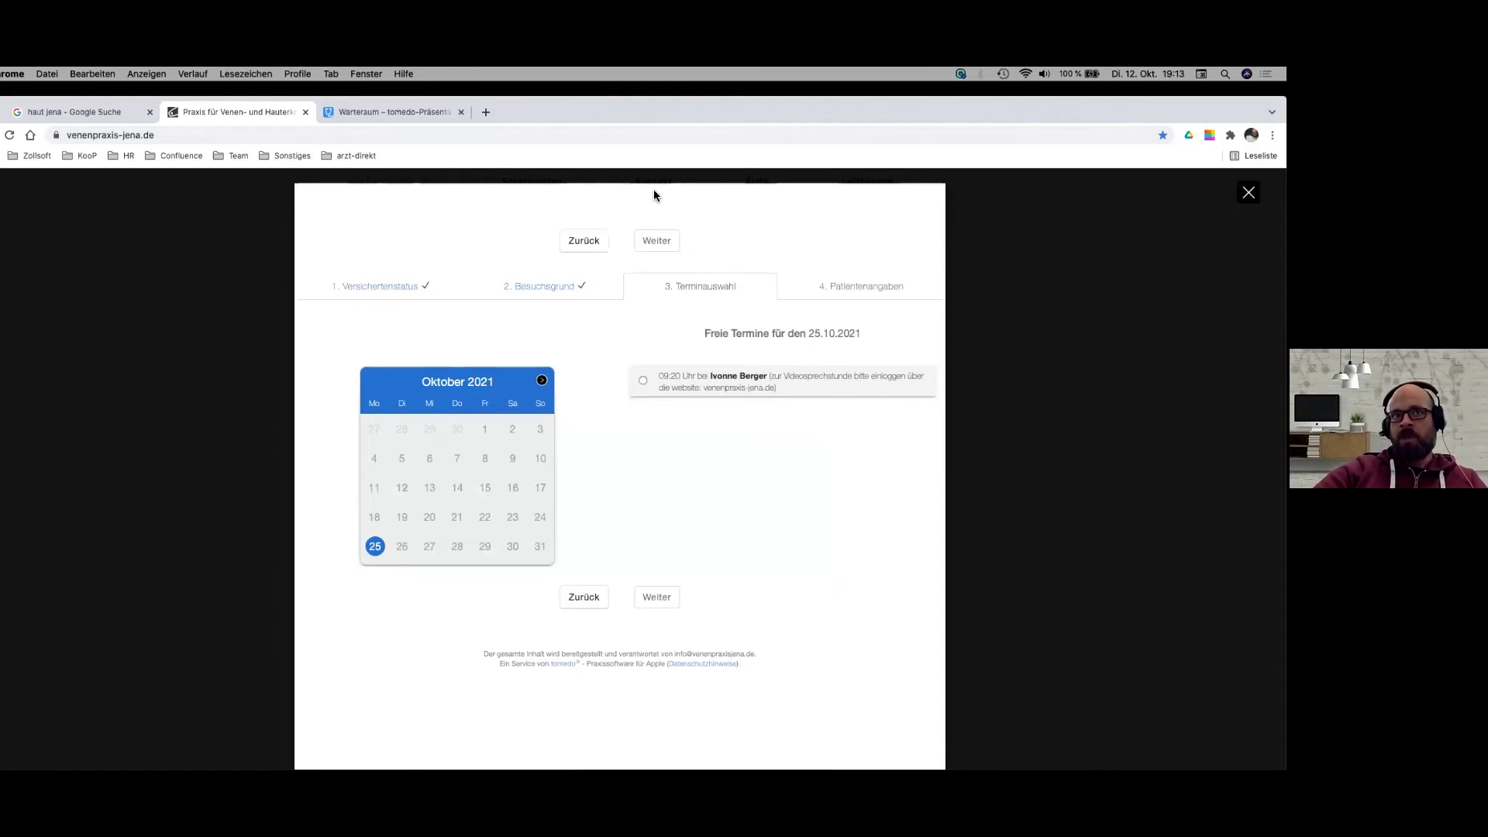
Choose the 09:20 appointment on 25.10.2021 and continue to the Patientenangaben
click(742, 392)
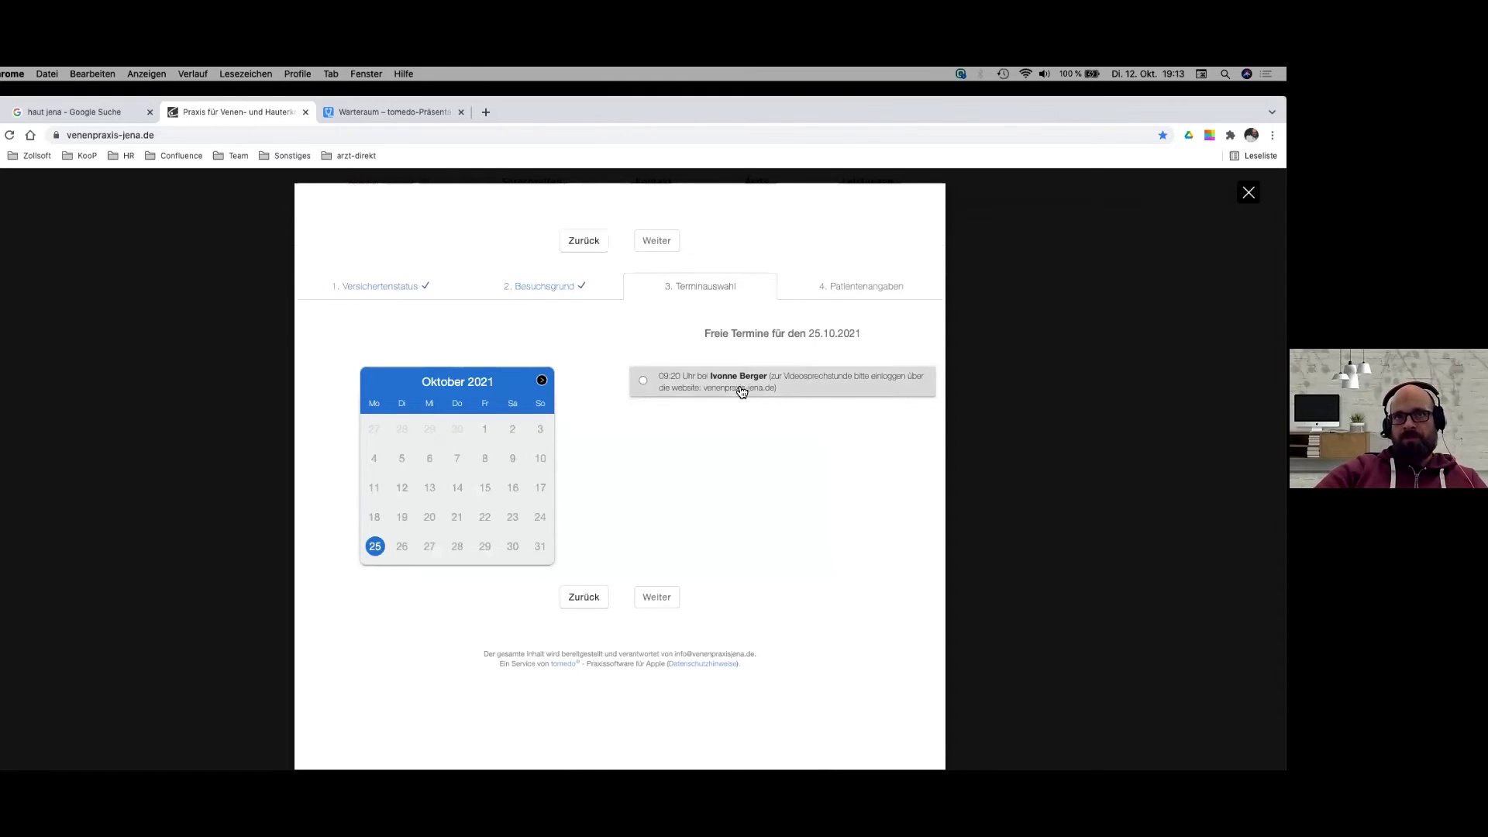
click(742, 392)
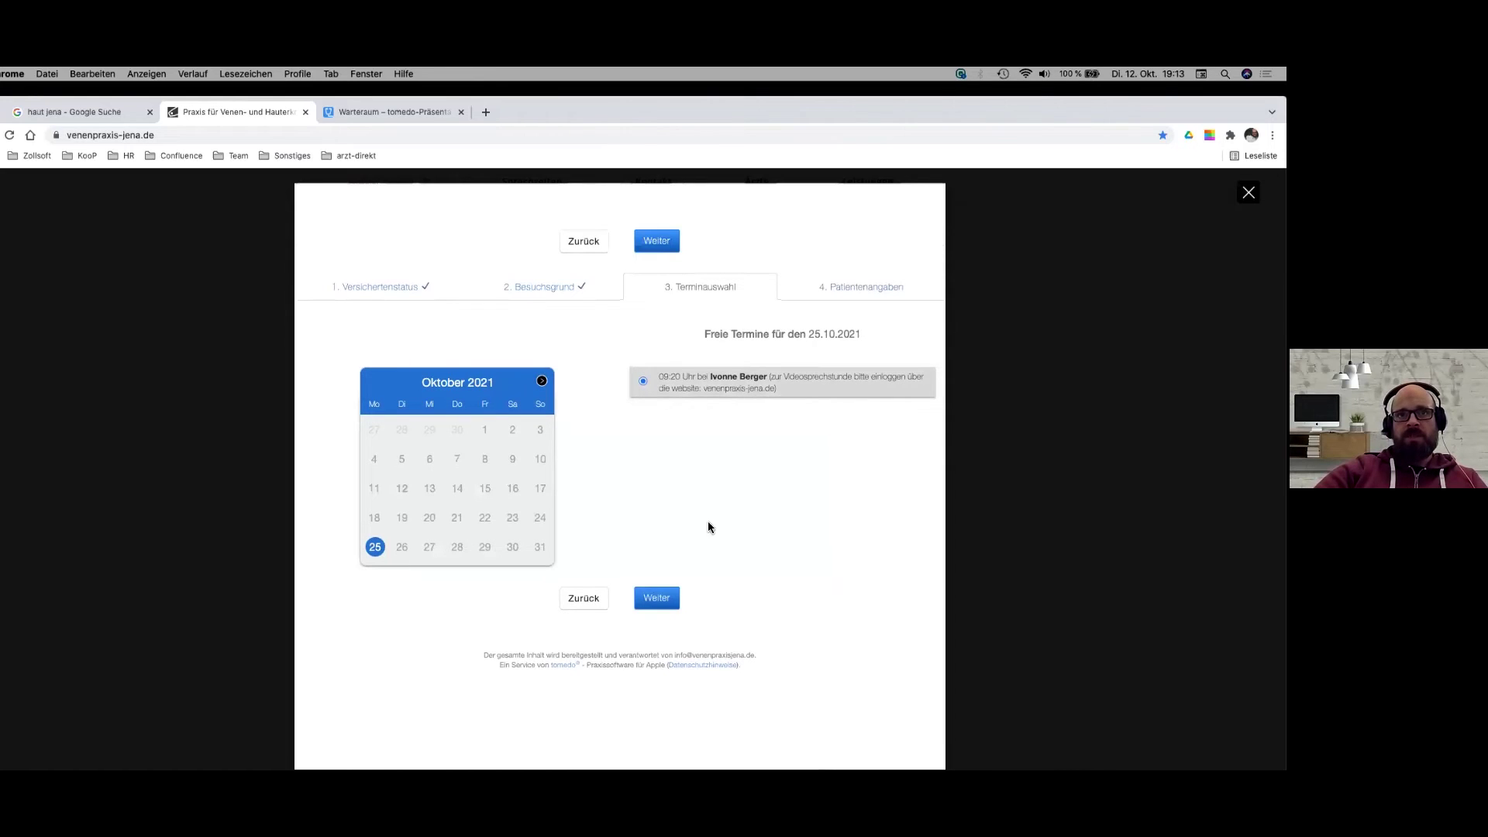
click(658, 600)
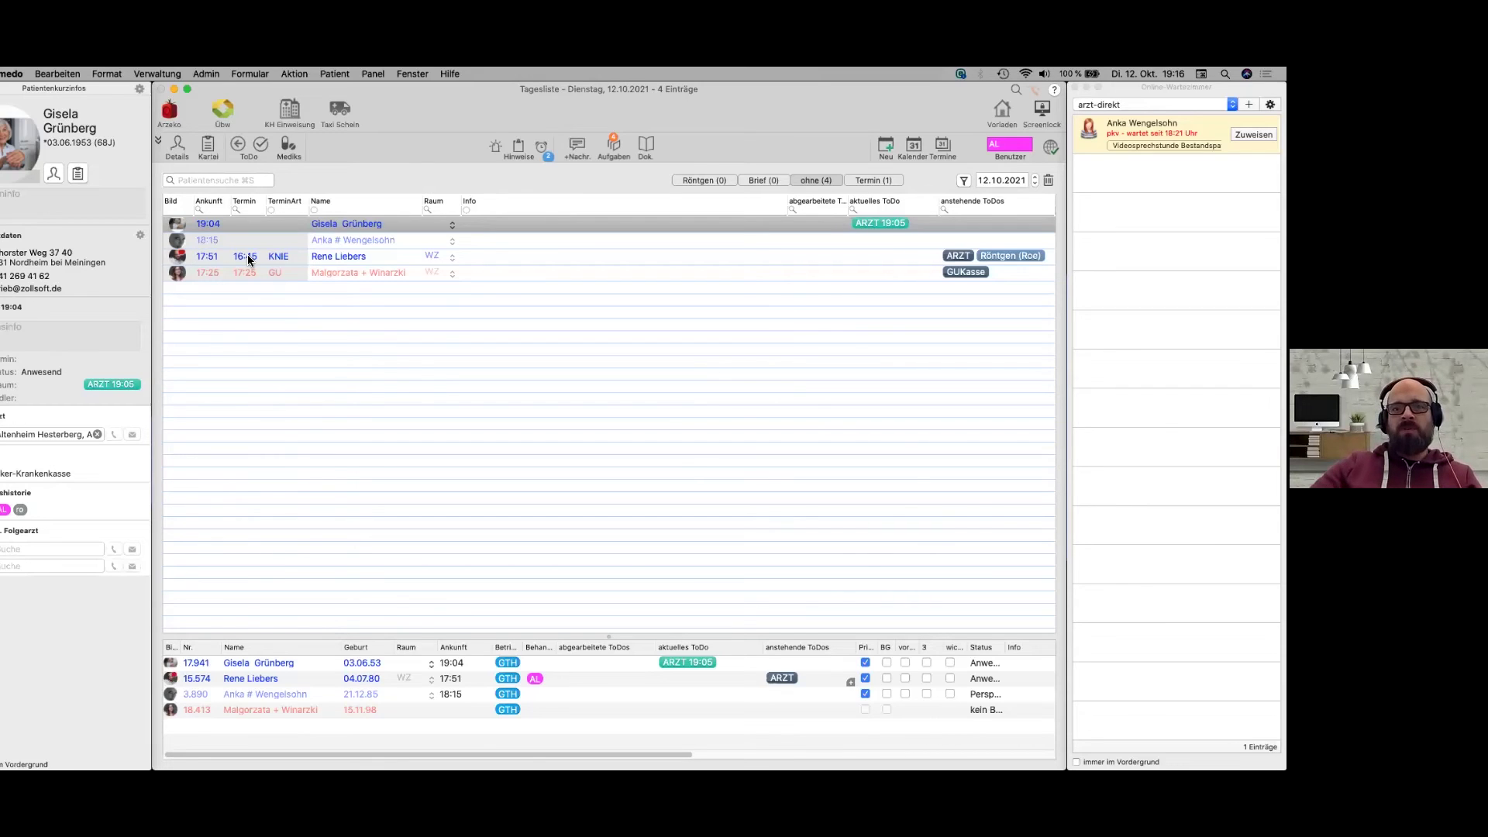
click(677, 421)
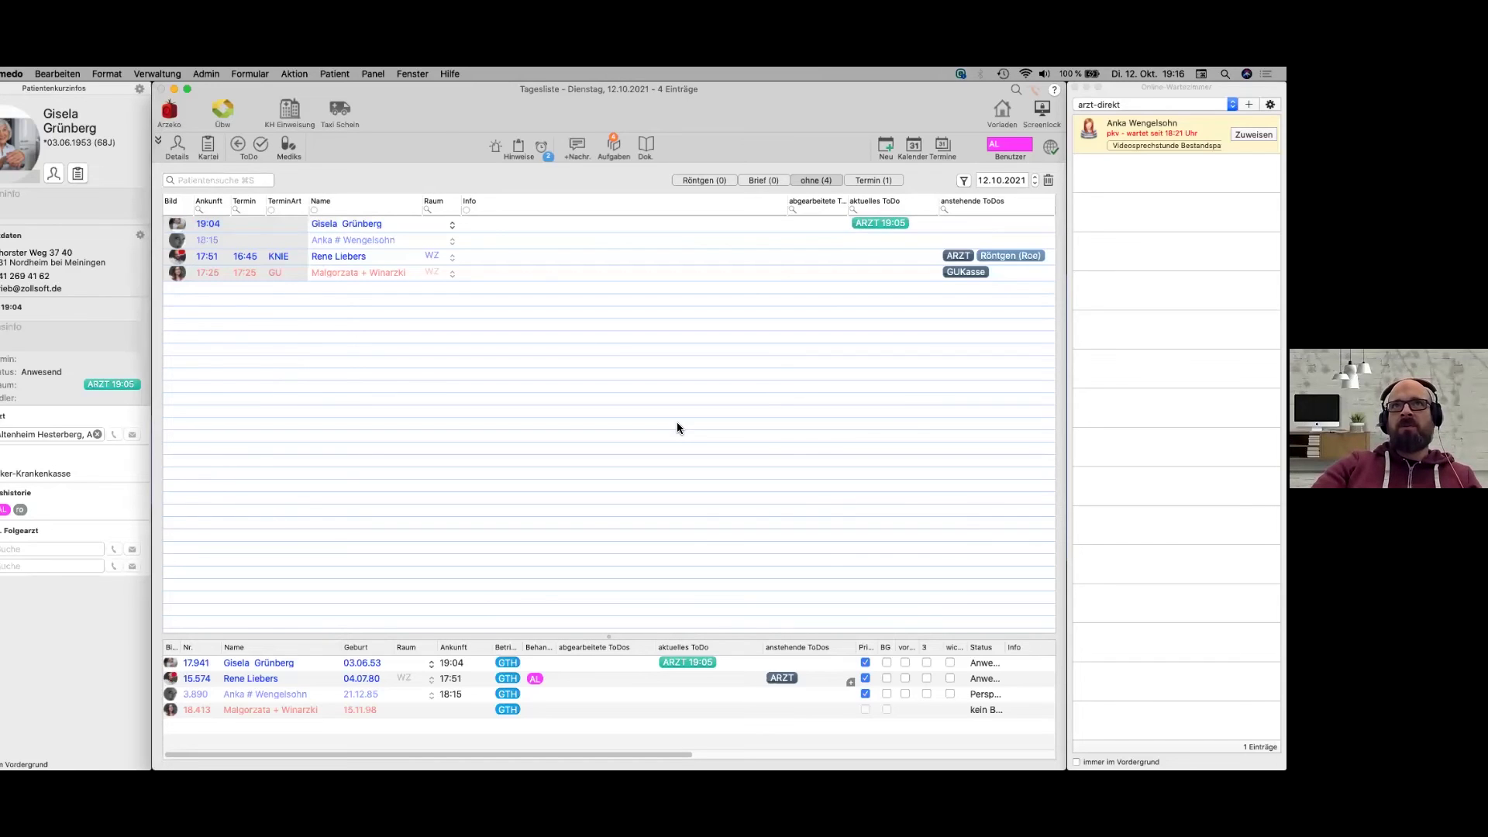